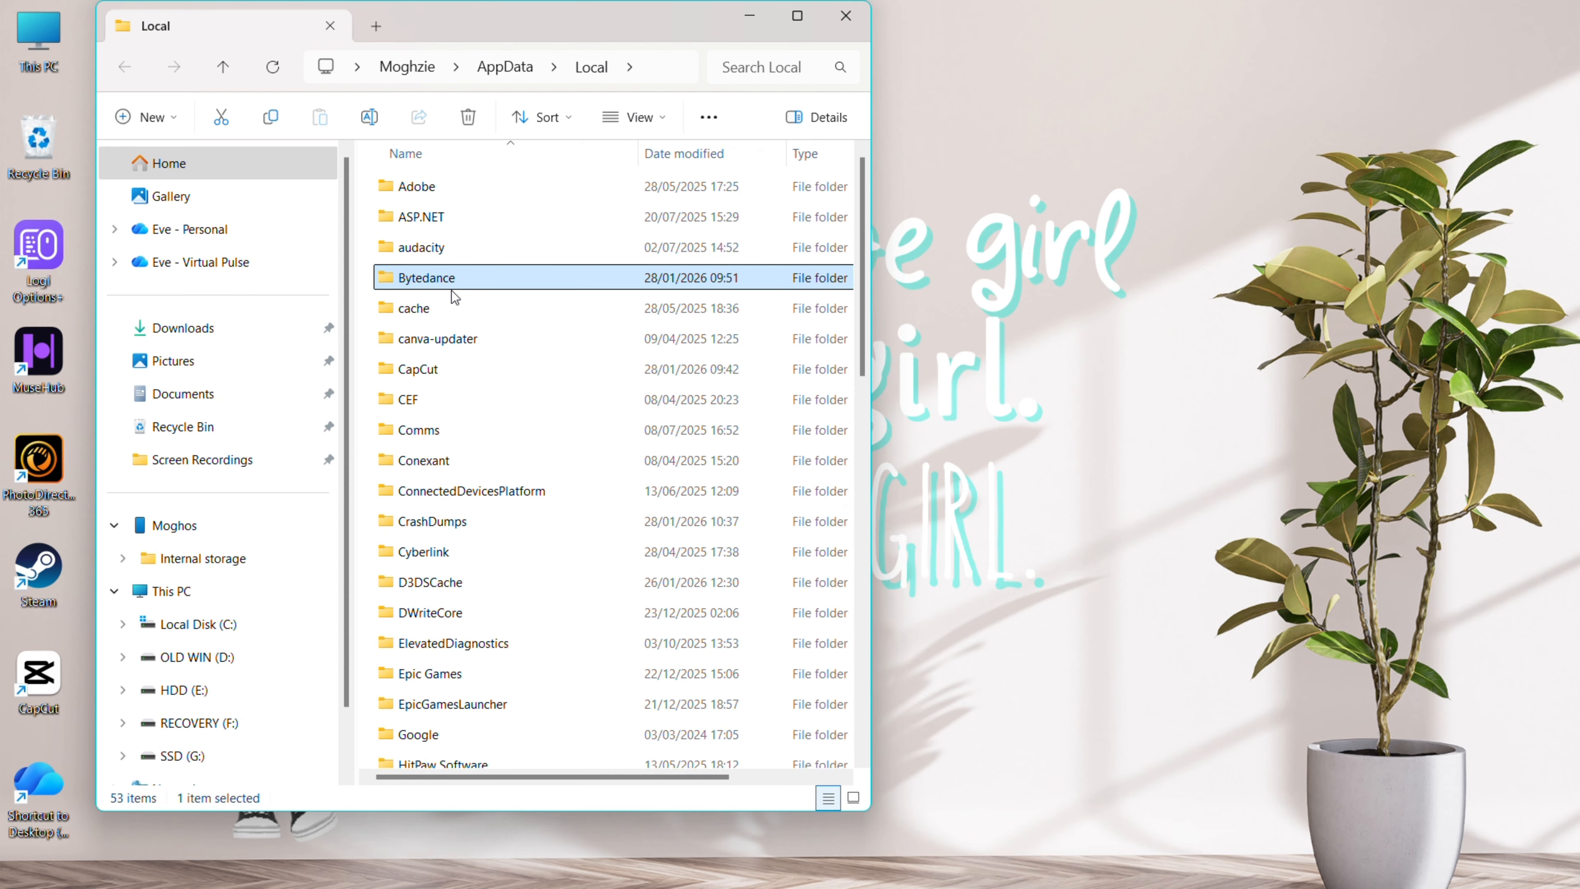
# Open AppData\Local\CapCut\User Data and scroll down to its Presets subfolder
pyautogui.click(438, 371)
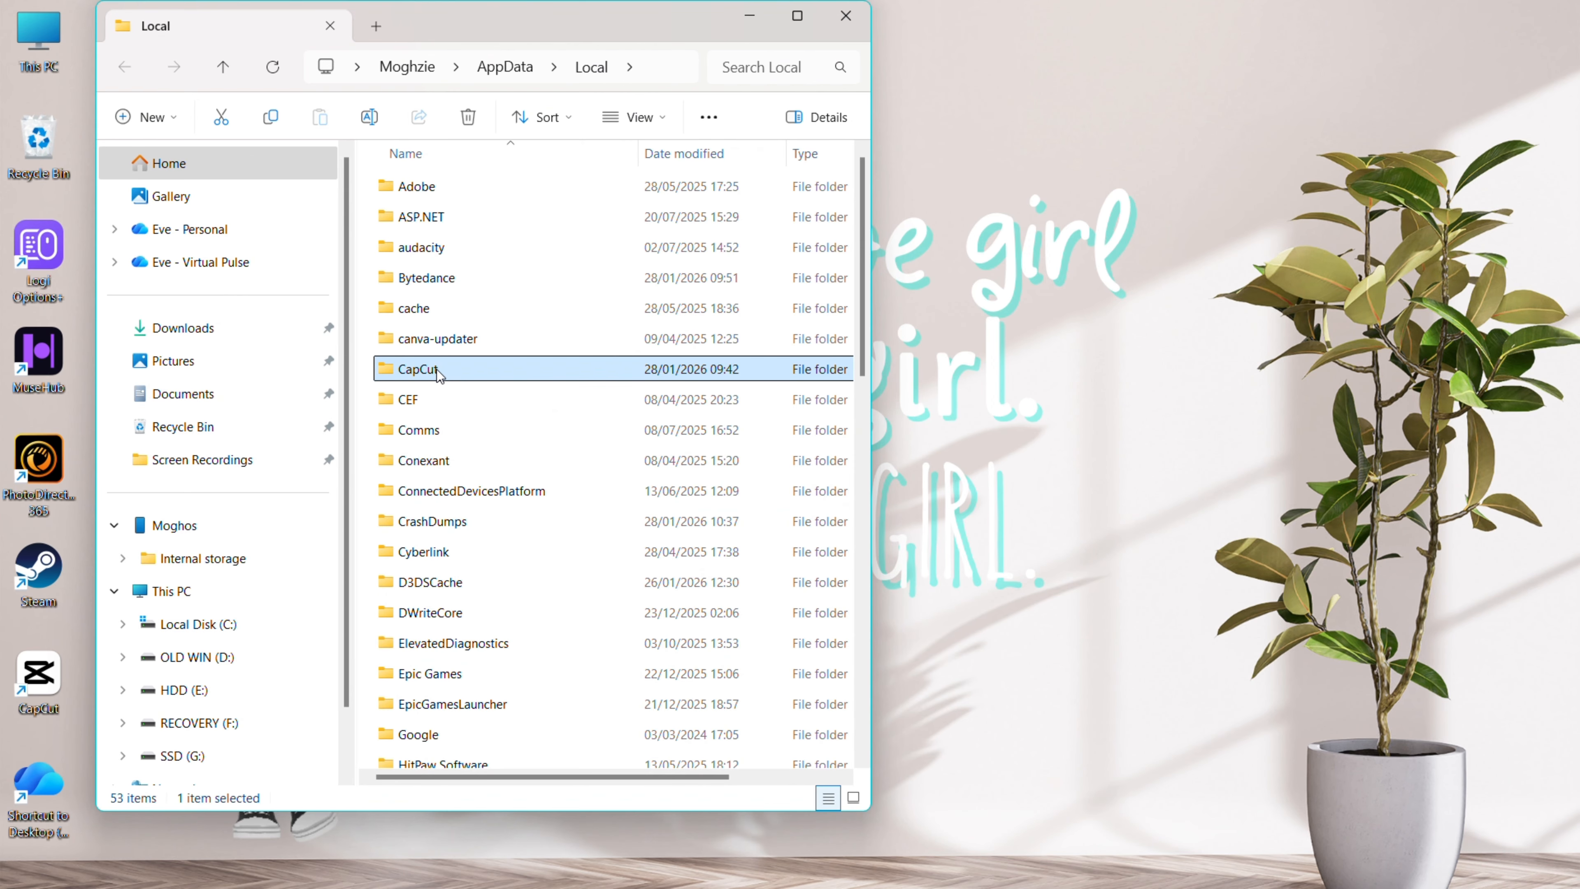
pyautogui.doubleClick(438, 371)
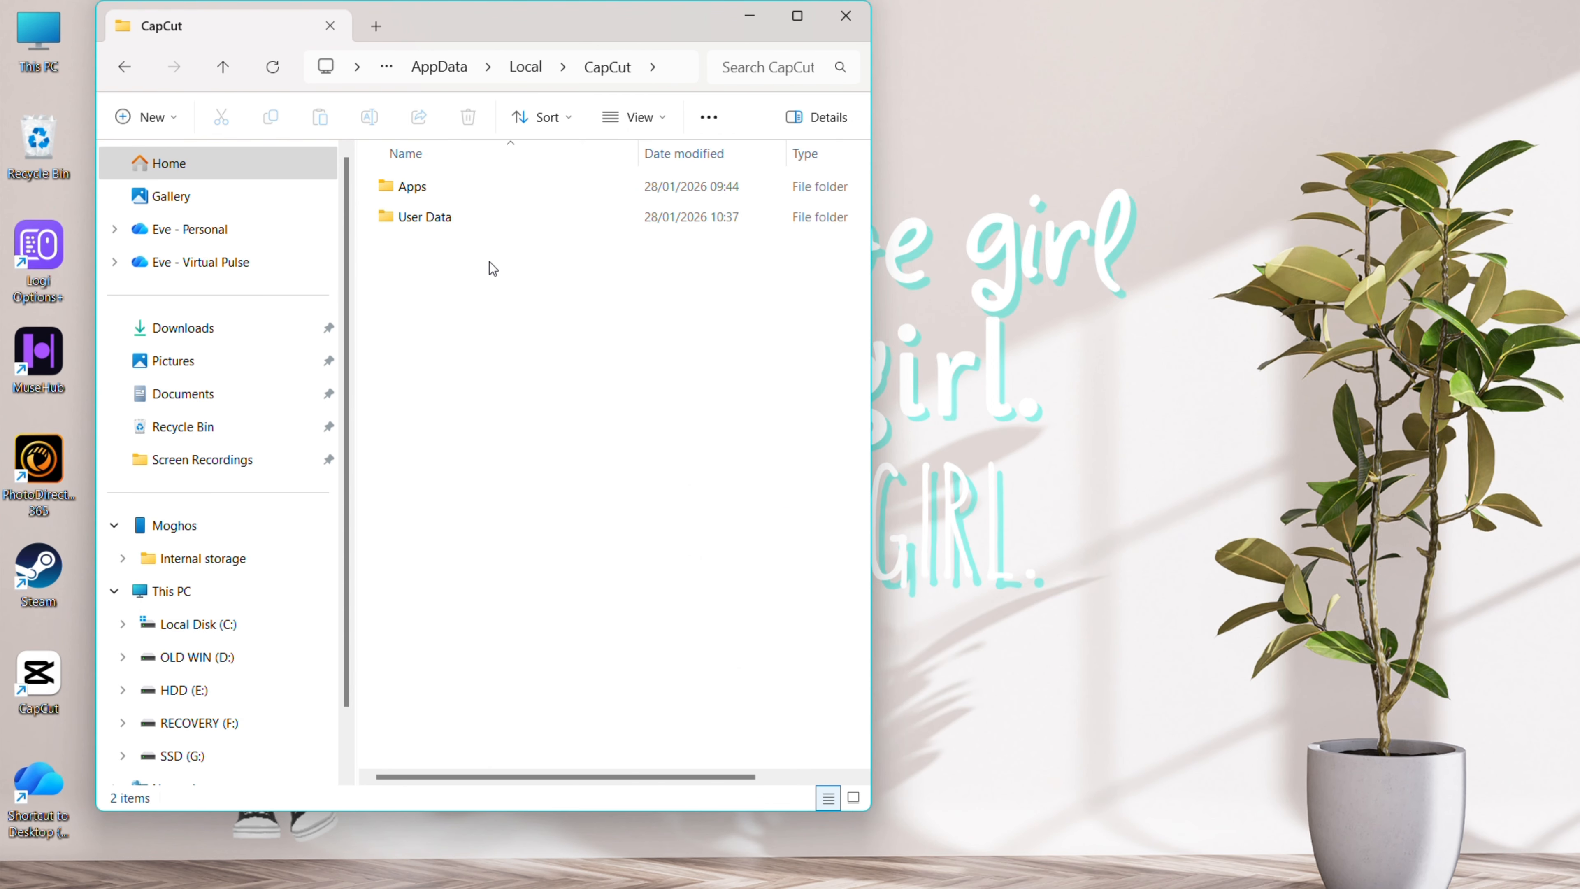
pyautogui.doubleClick(468, 216)
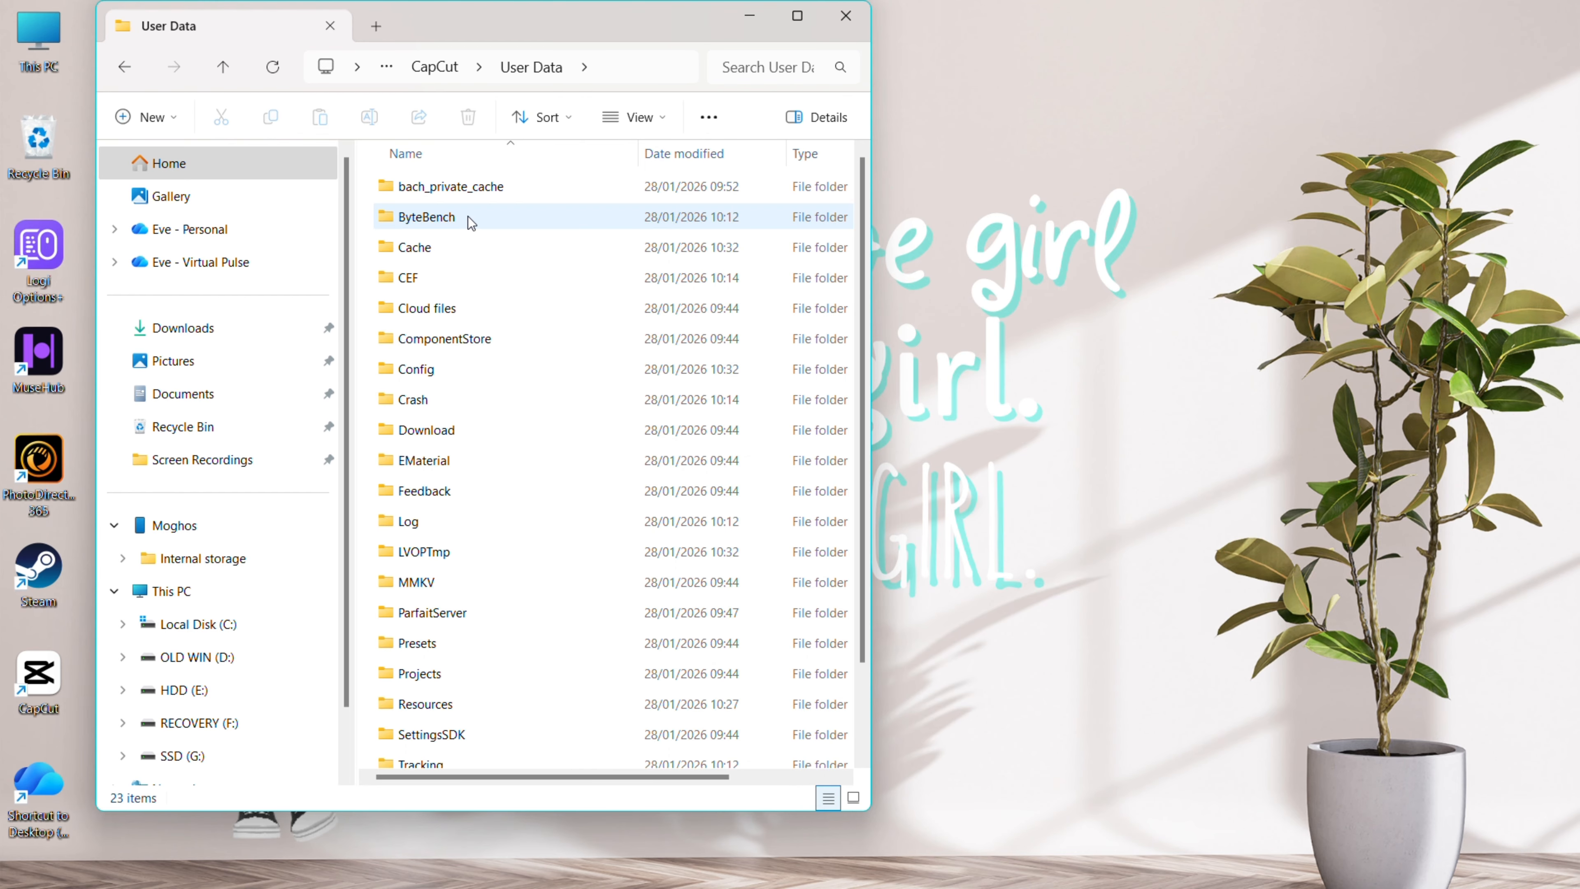
pyautogui.scroll(-2, 448, 491)
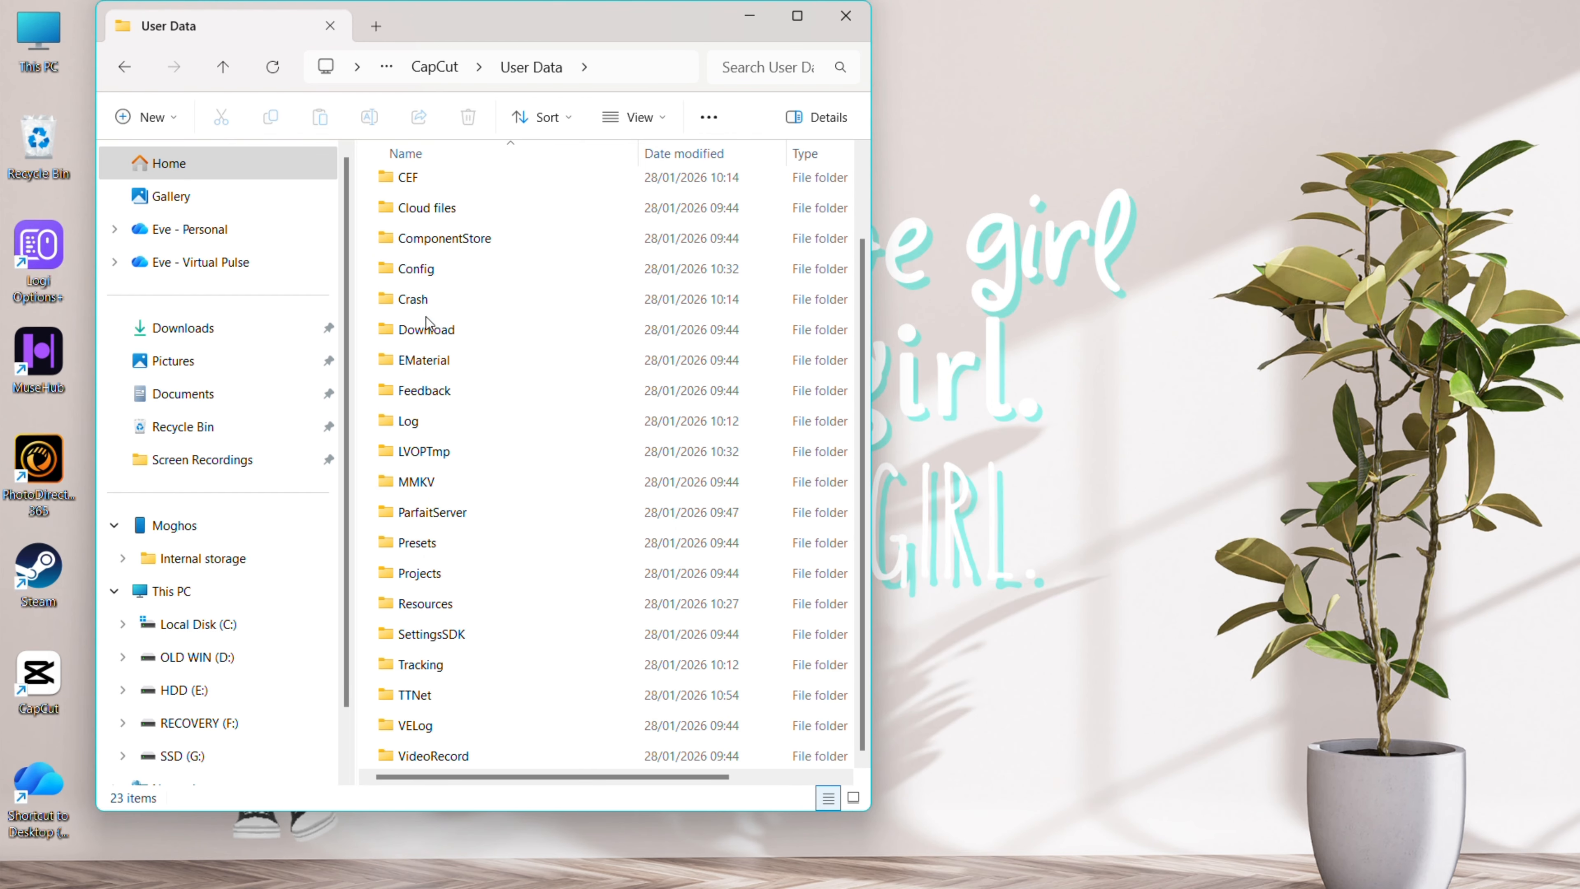
# Open User Data's Presets folder and check the Adjust and Text_V2 preset folders
pyautogui.doubleClick(438, 544)
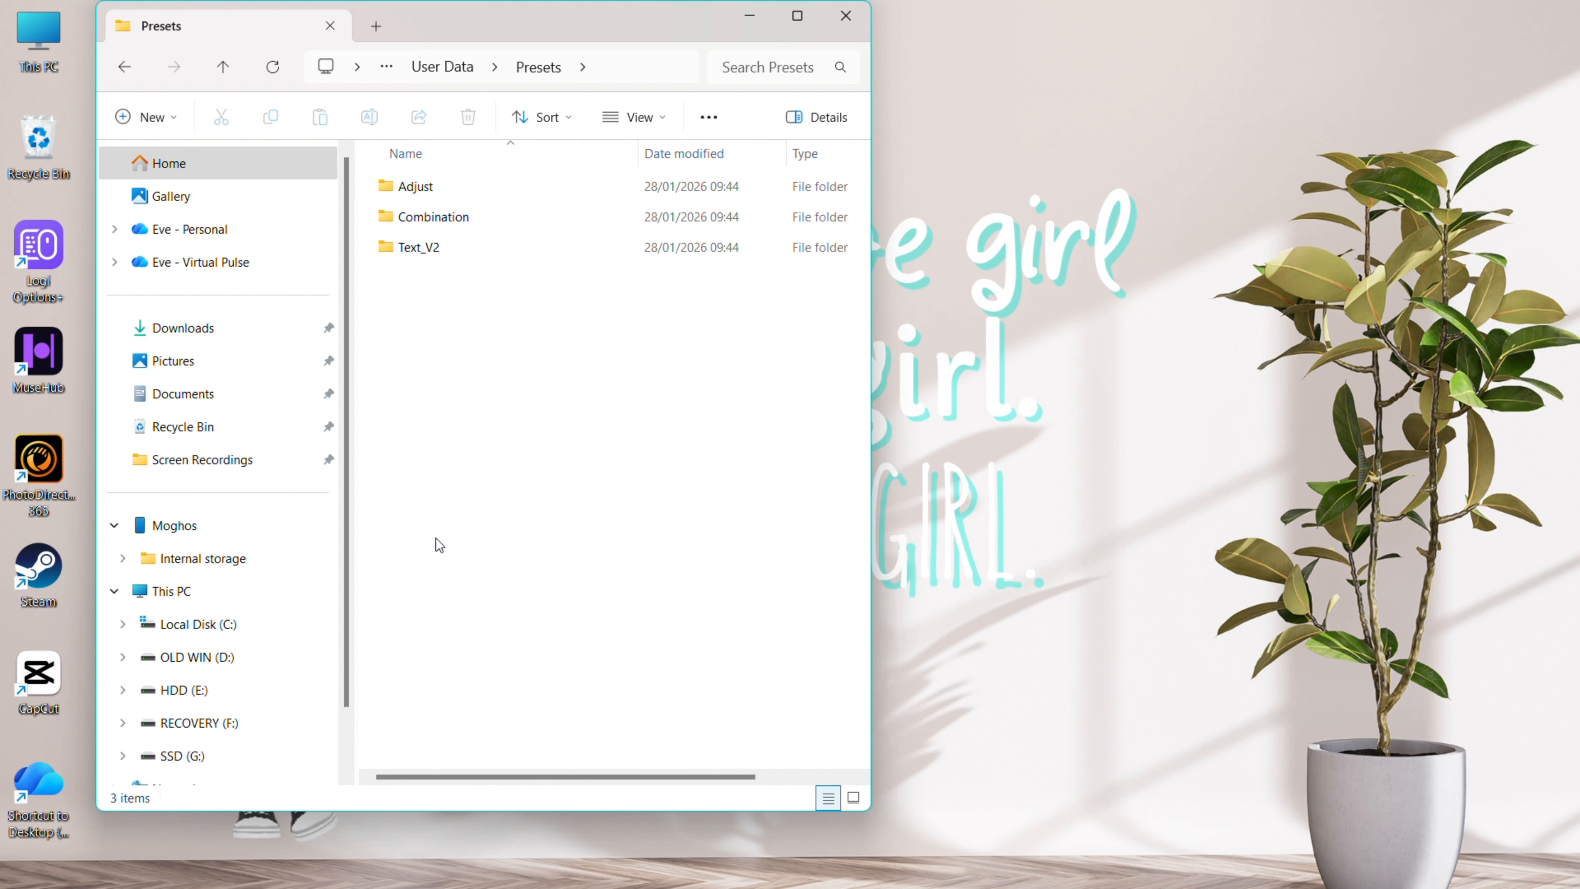
pyautogui.doubleClick(434, 193)
pyautogui.click(519, 67)
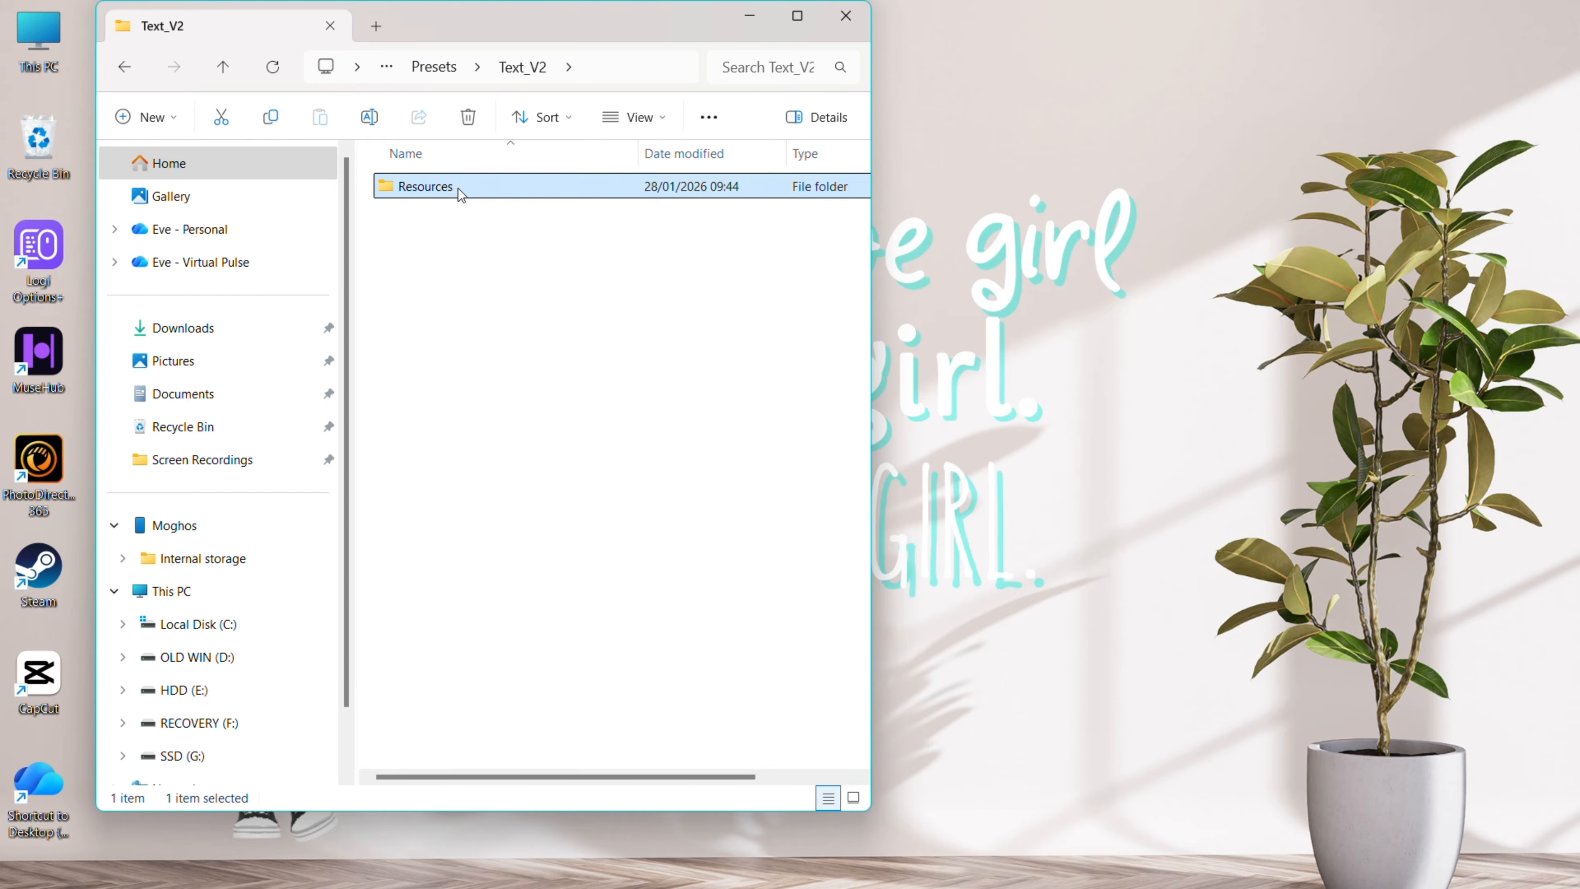
pyautogui.doubleClick(458, 189)
pyautogui.click(493, 69)
pyautogui.click(458, 67)
# Open the Combination presets folder and inspect its Presets and Resources subfolders
pyautogui.doubleClick(466, 217)
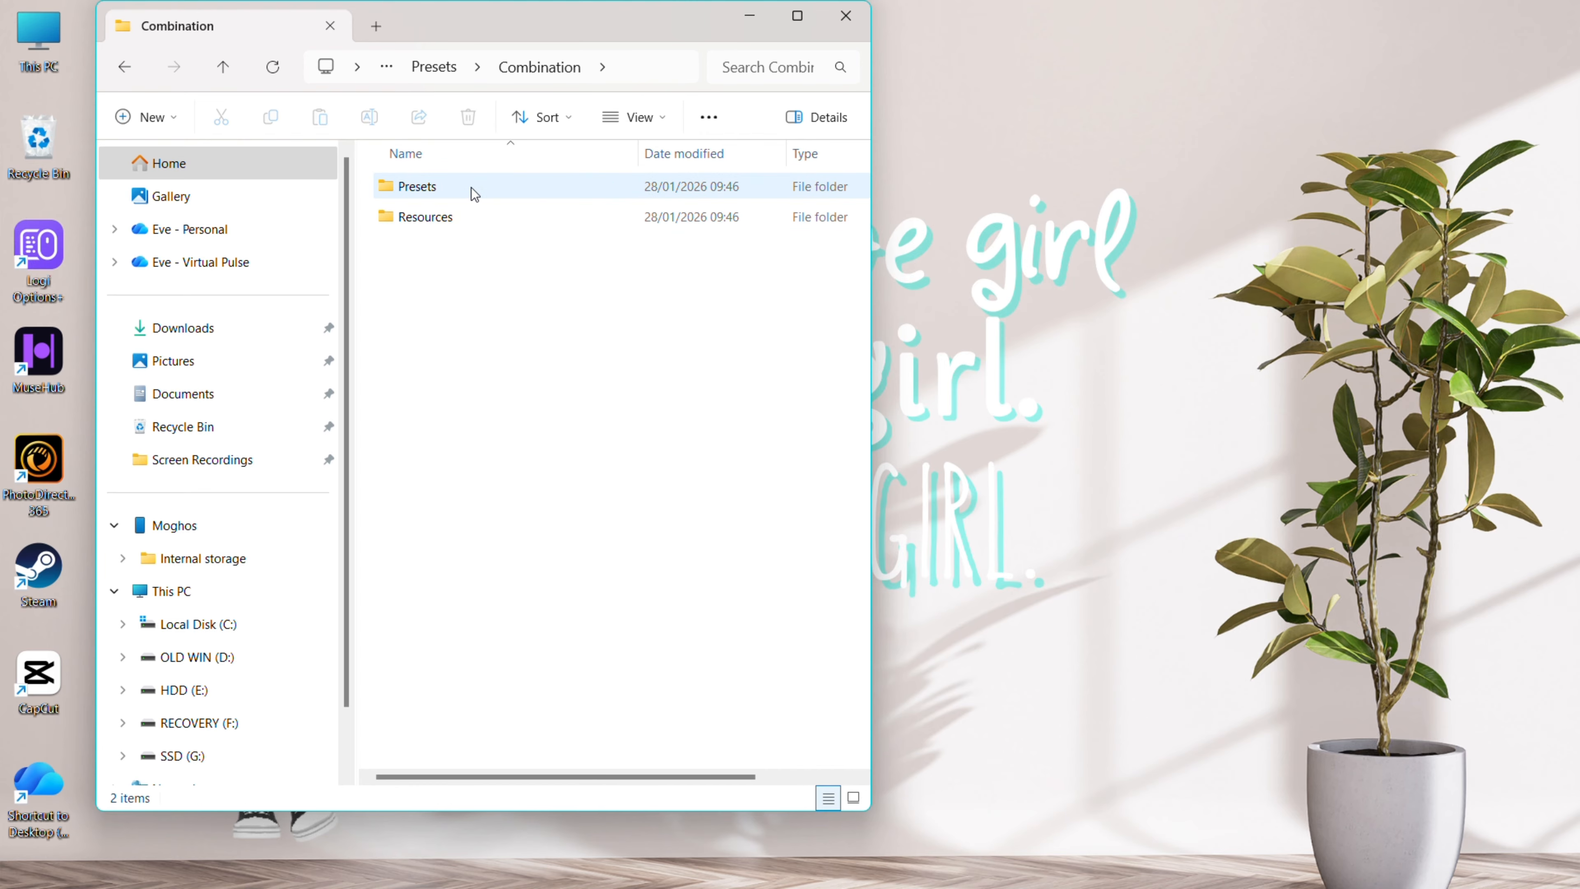
pyautogui.doubleClick(453, 183)
pyautogui.click(478, 68)
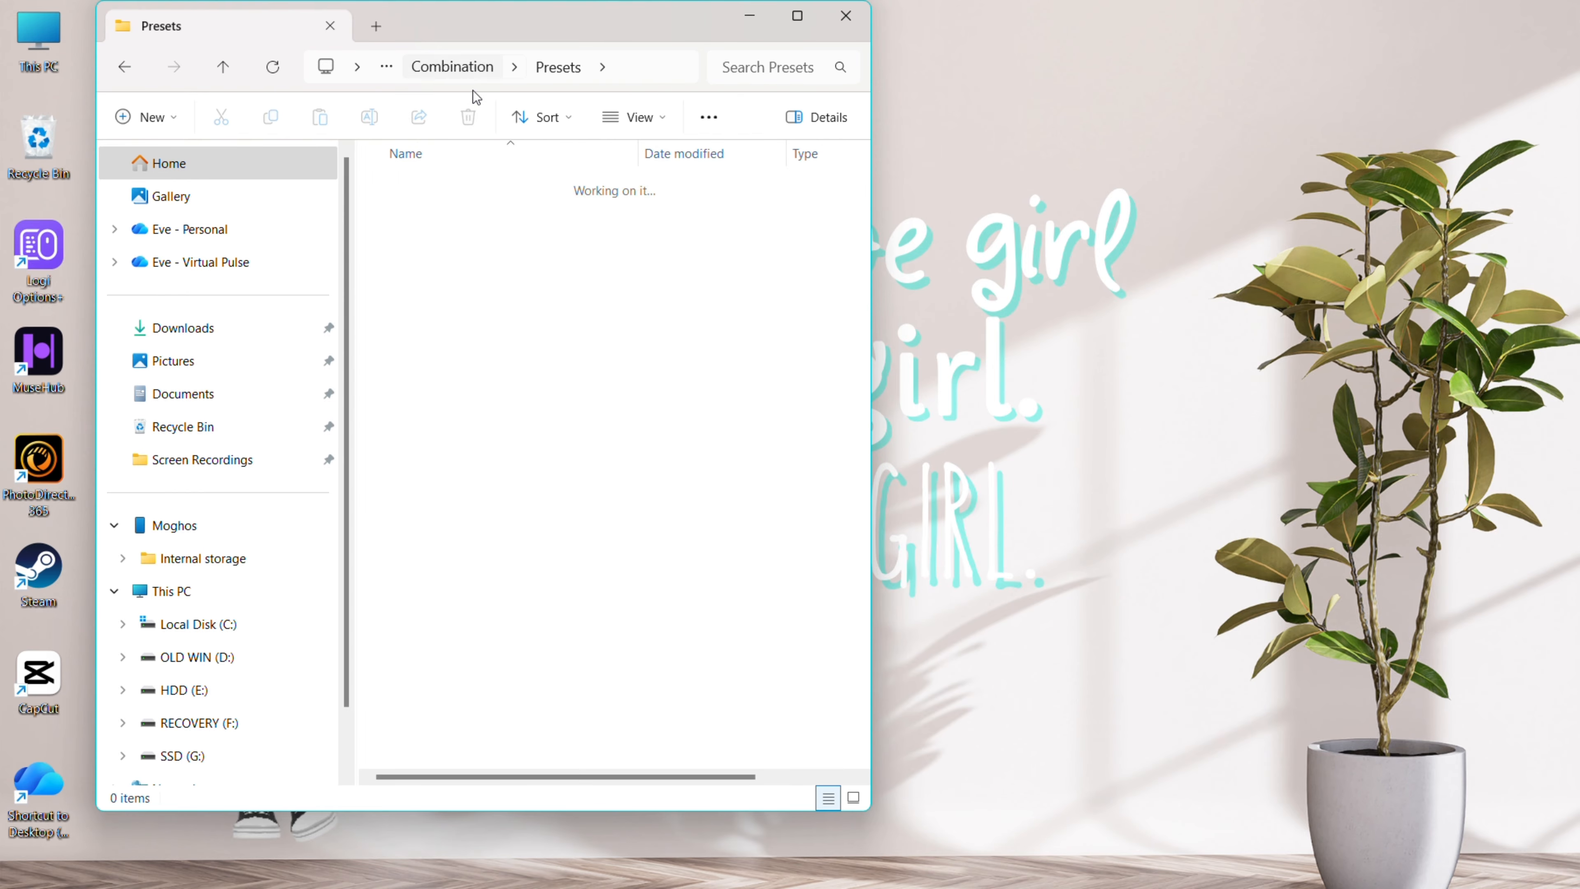
pyautogui.doubleClick(440, 217)
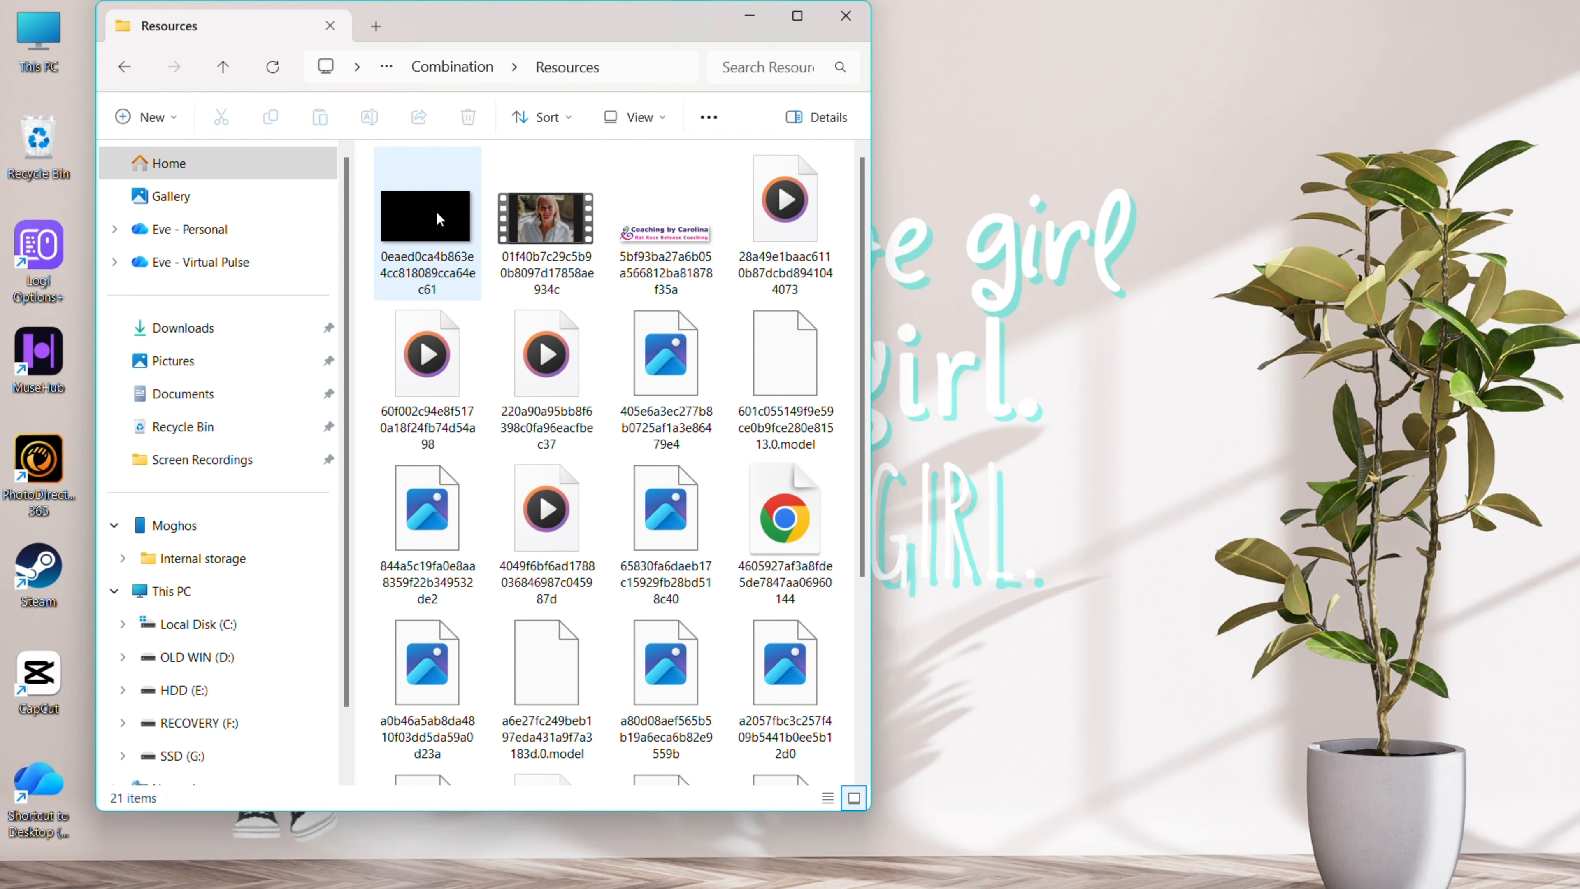
pyautogui.click(463, 71)
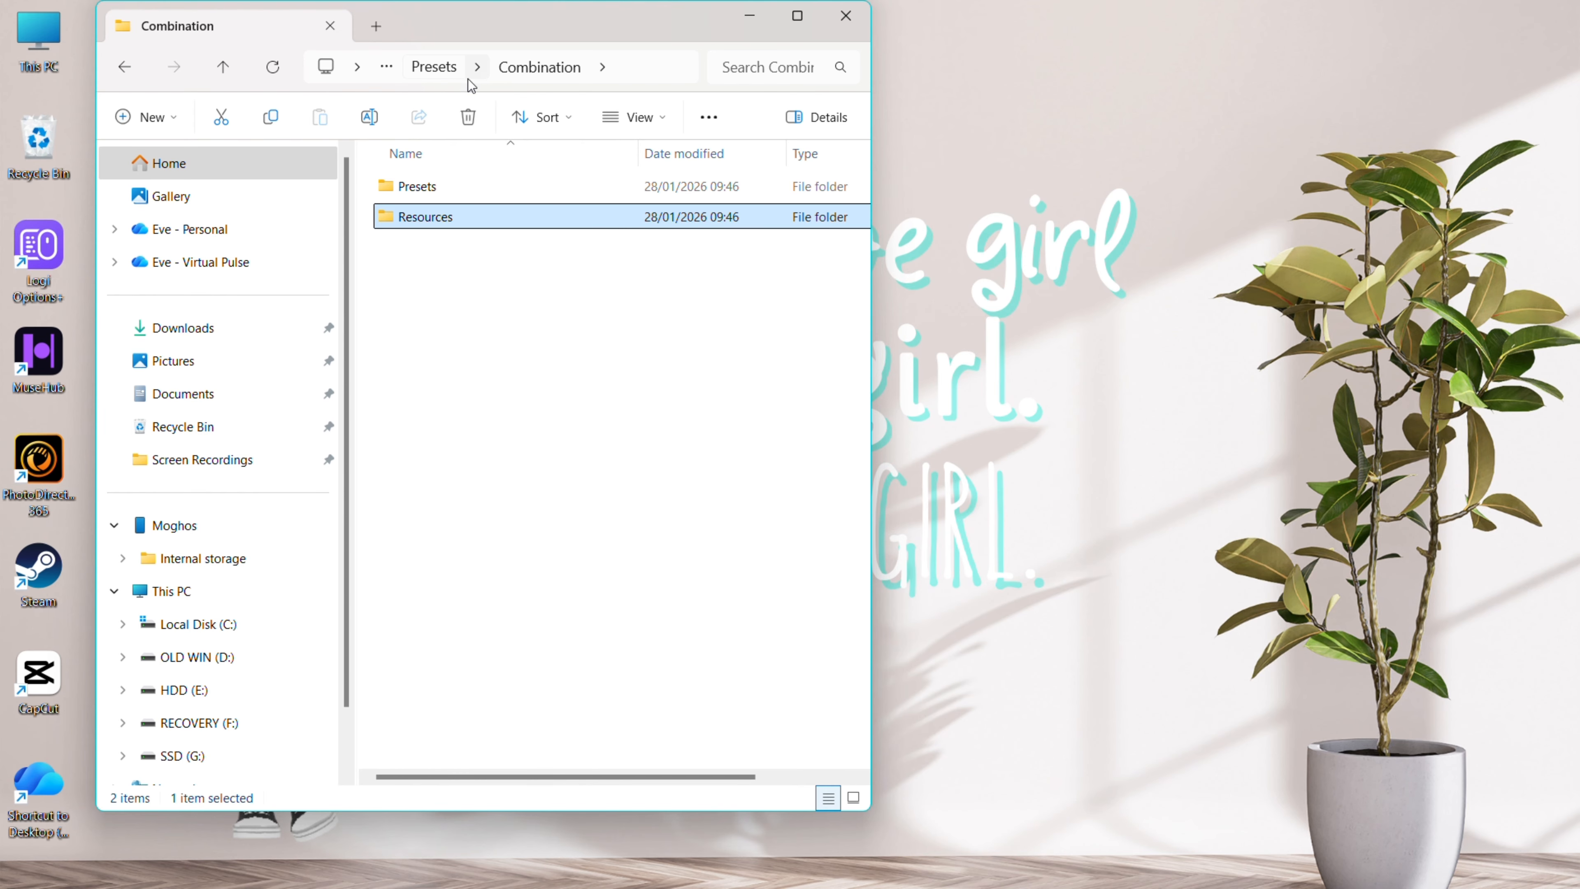
pyautogui.rightClick(830, 864)
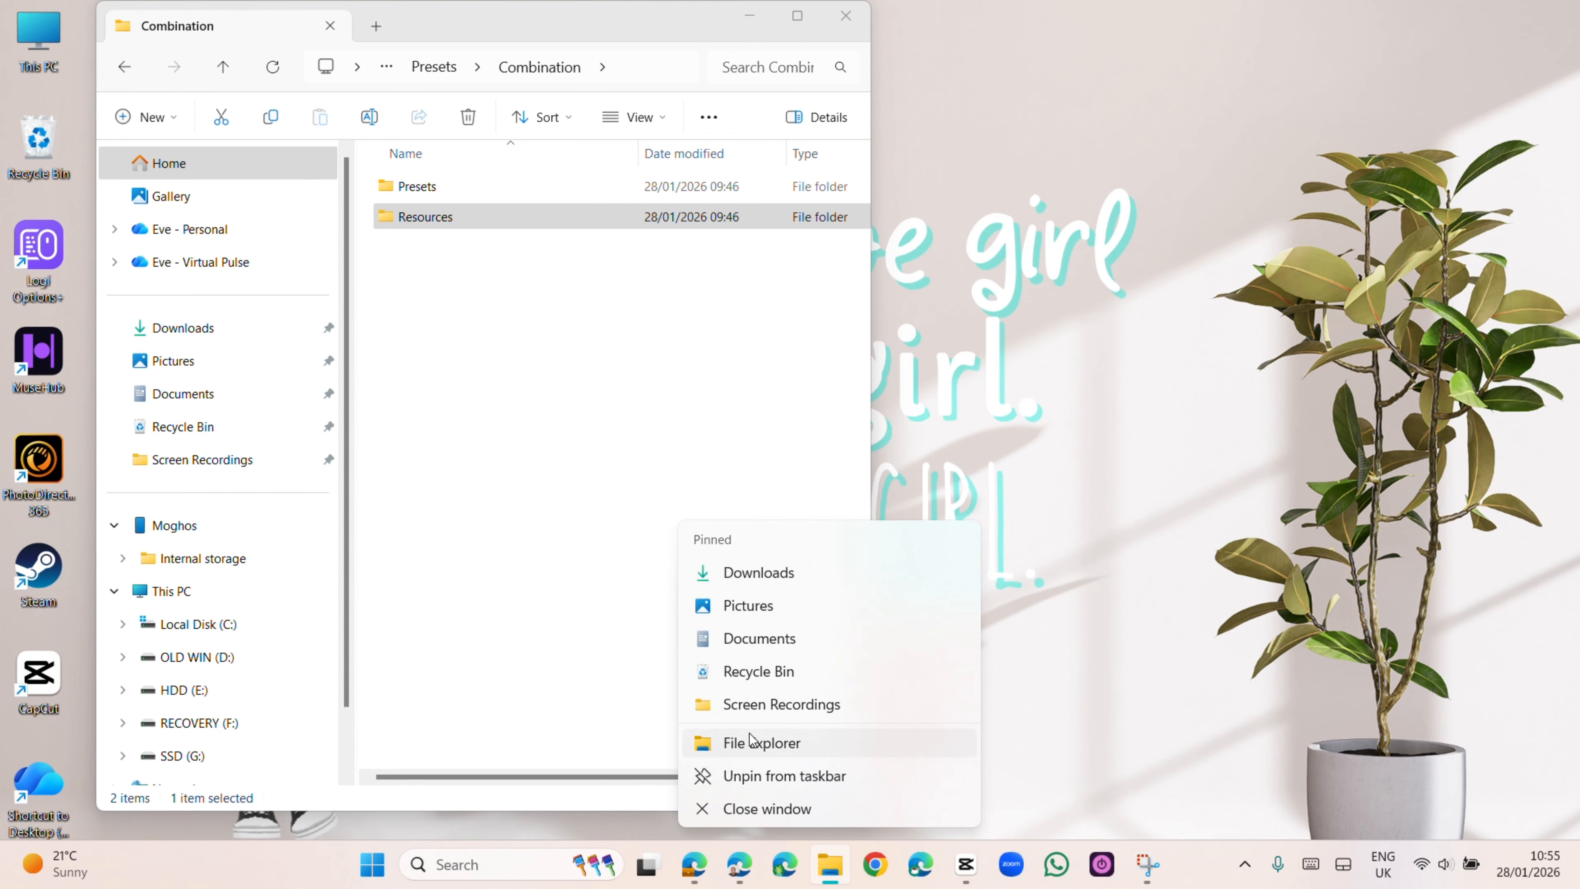
pyautogui.click(762, 743)
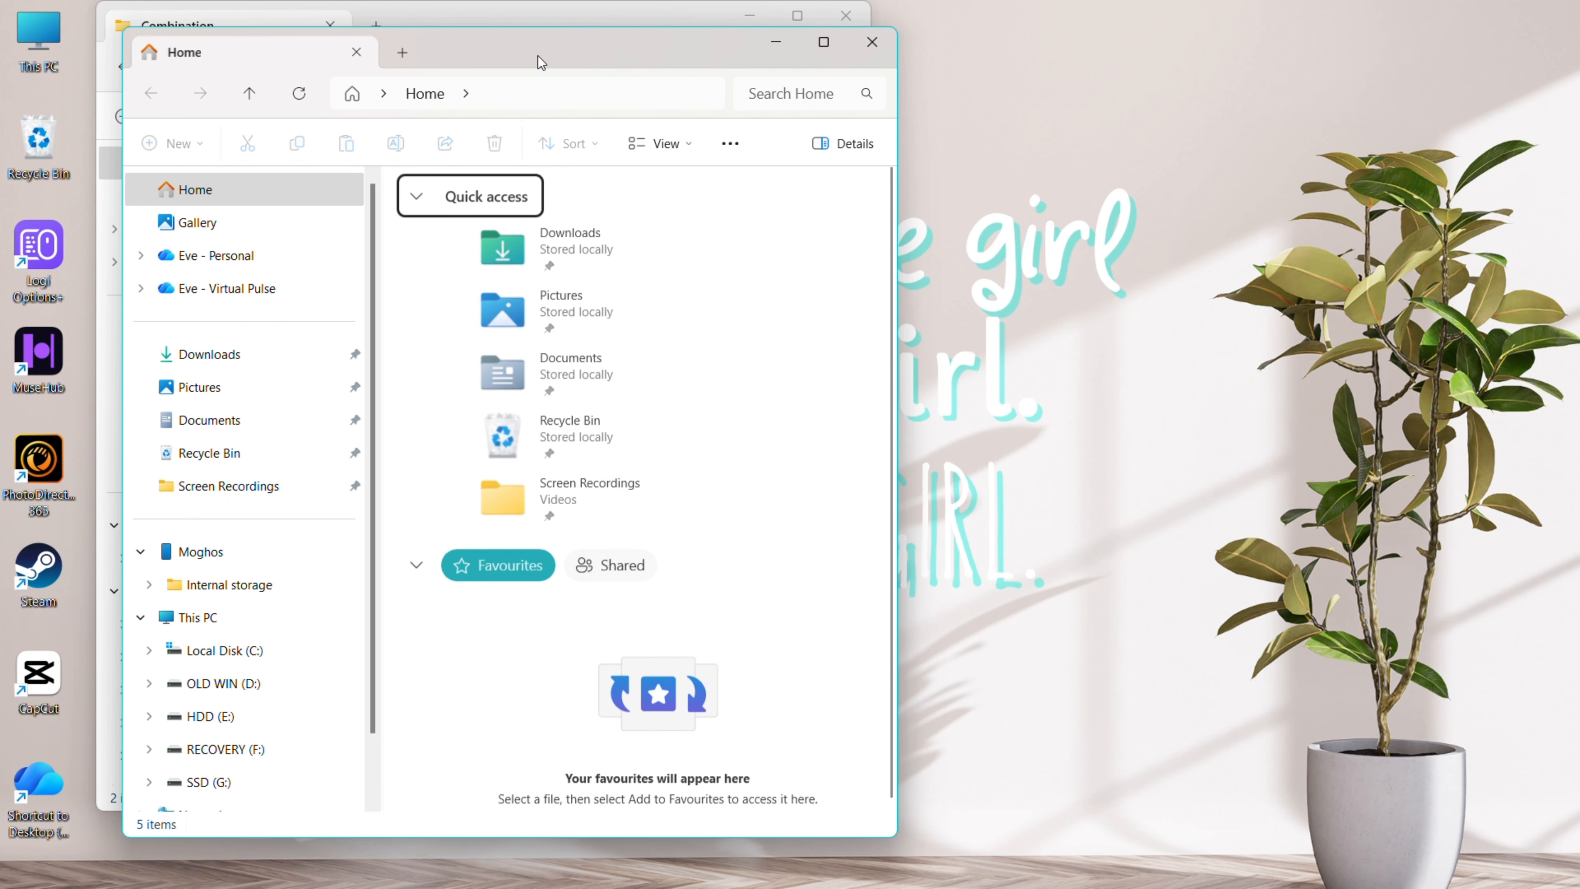
pyautogui.moveTo(538, 56); pyautogui.dragTo(1303, 44)
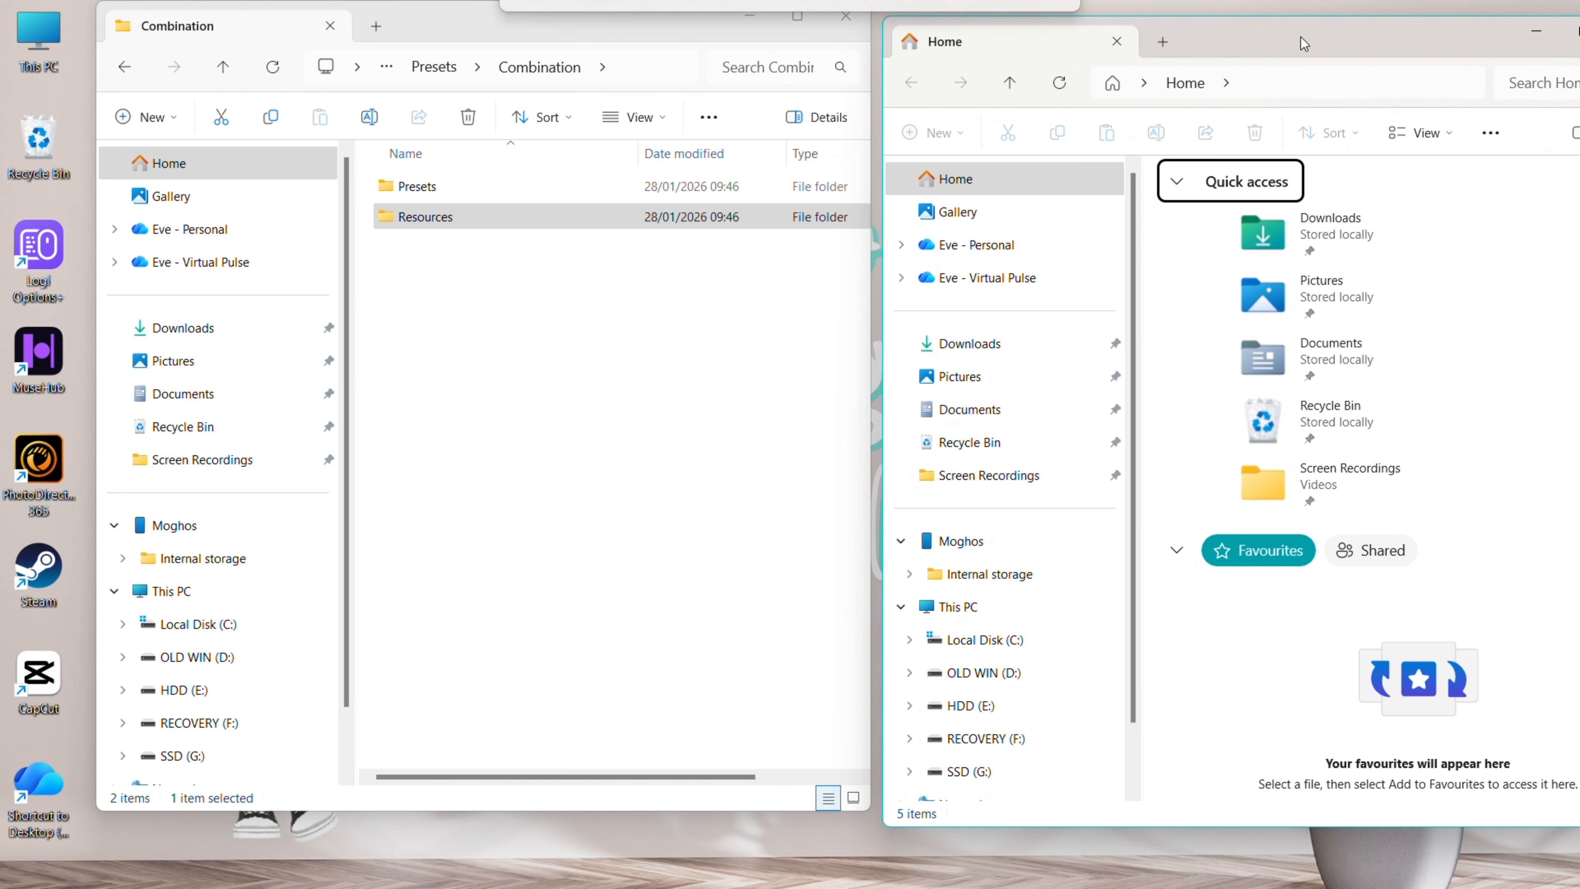
pyautogui.scroll(-2, 1001, 659)
pyautogui.click(955, 709)
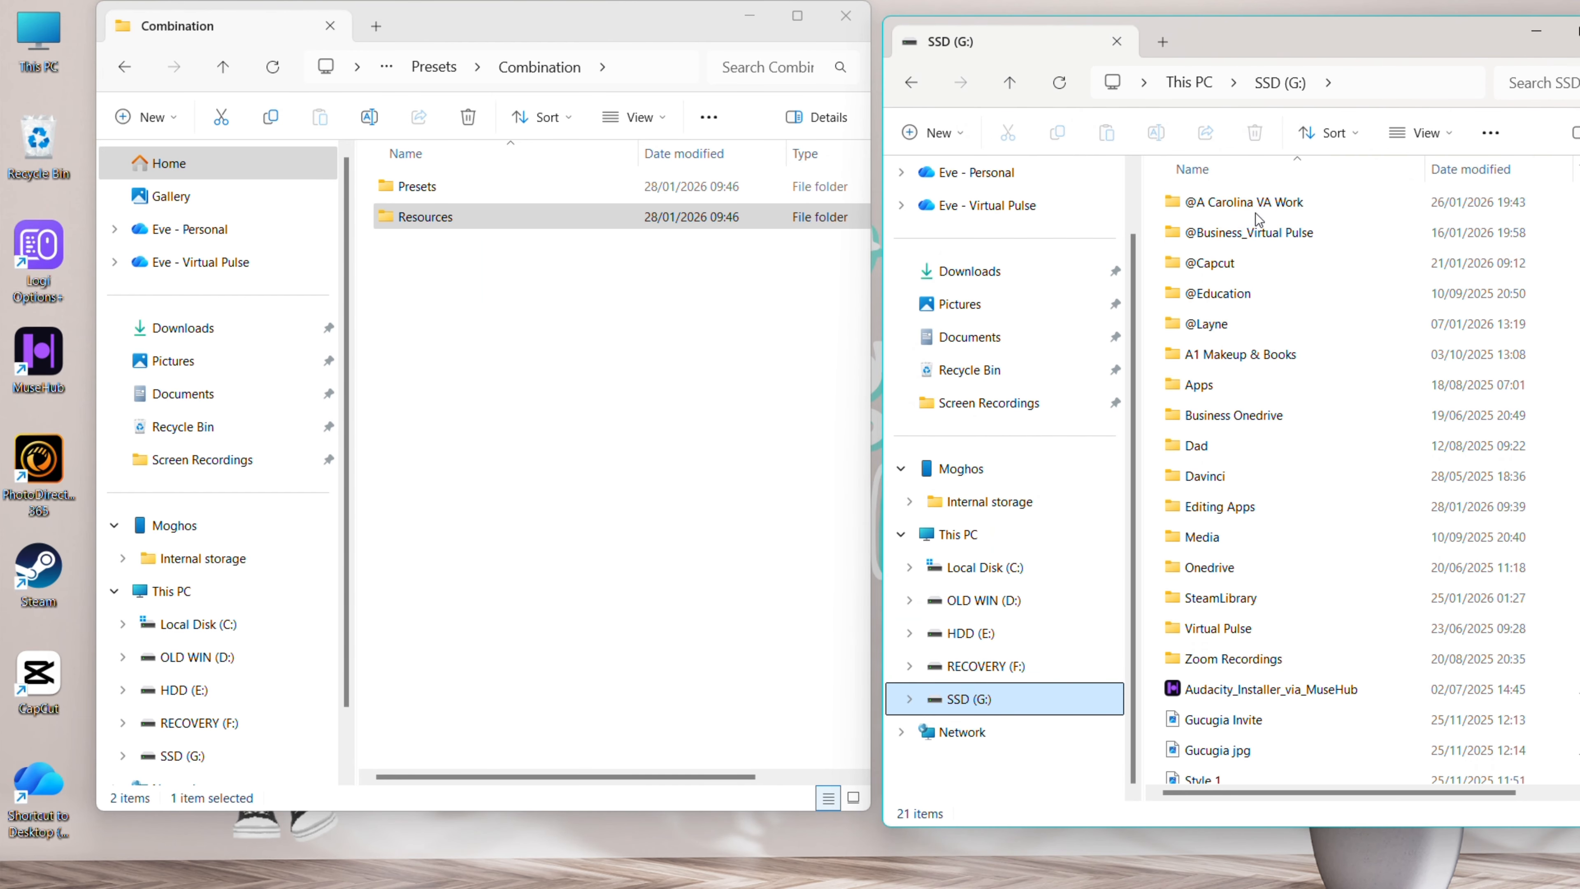
pyautogui.doubleClick(1202, 262)
pyautogui.rightClick(1215, 302)
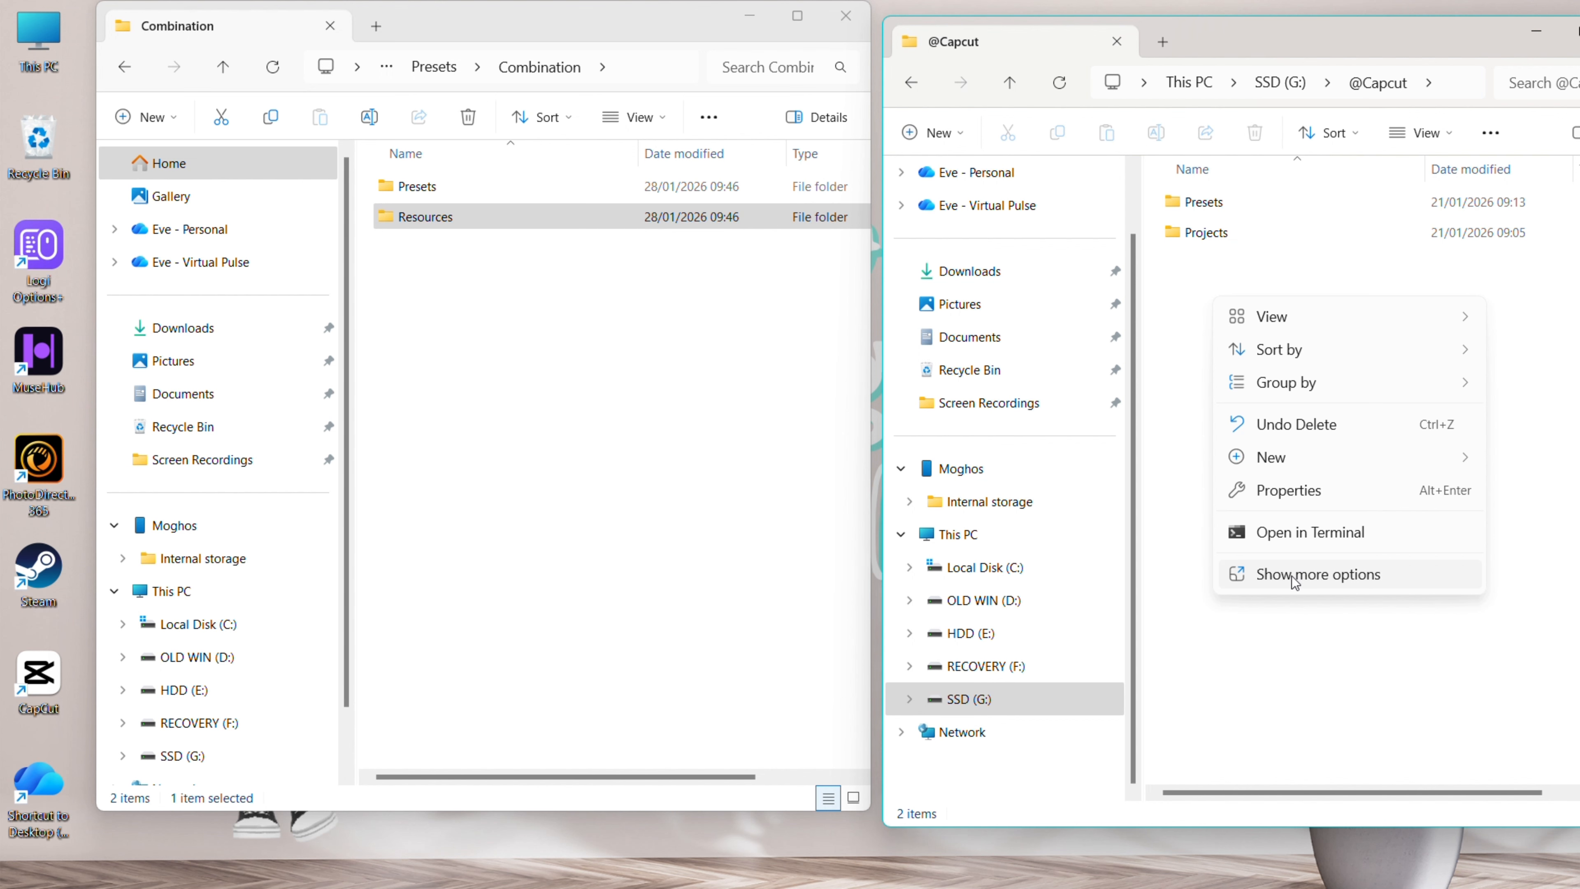
# Open Presets\Combination\Presets in both the backup window and the AppData window
pyautogui.doubleClick(1228, 211)
pyautogui.doubleClick(1229, 233)
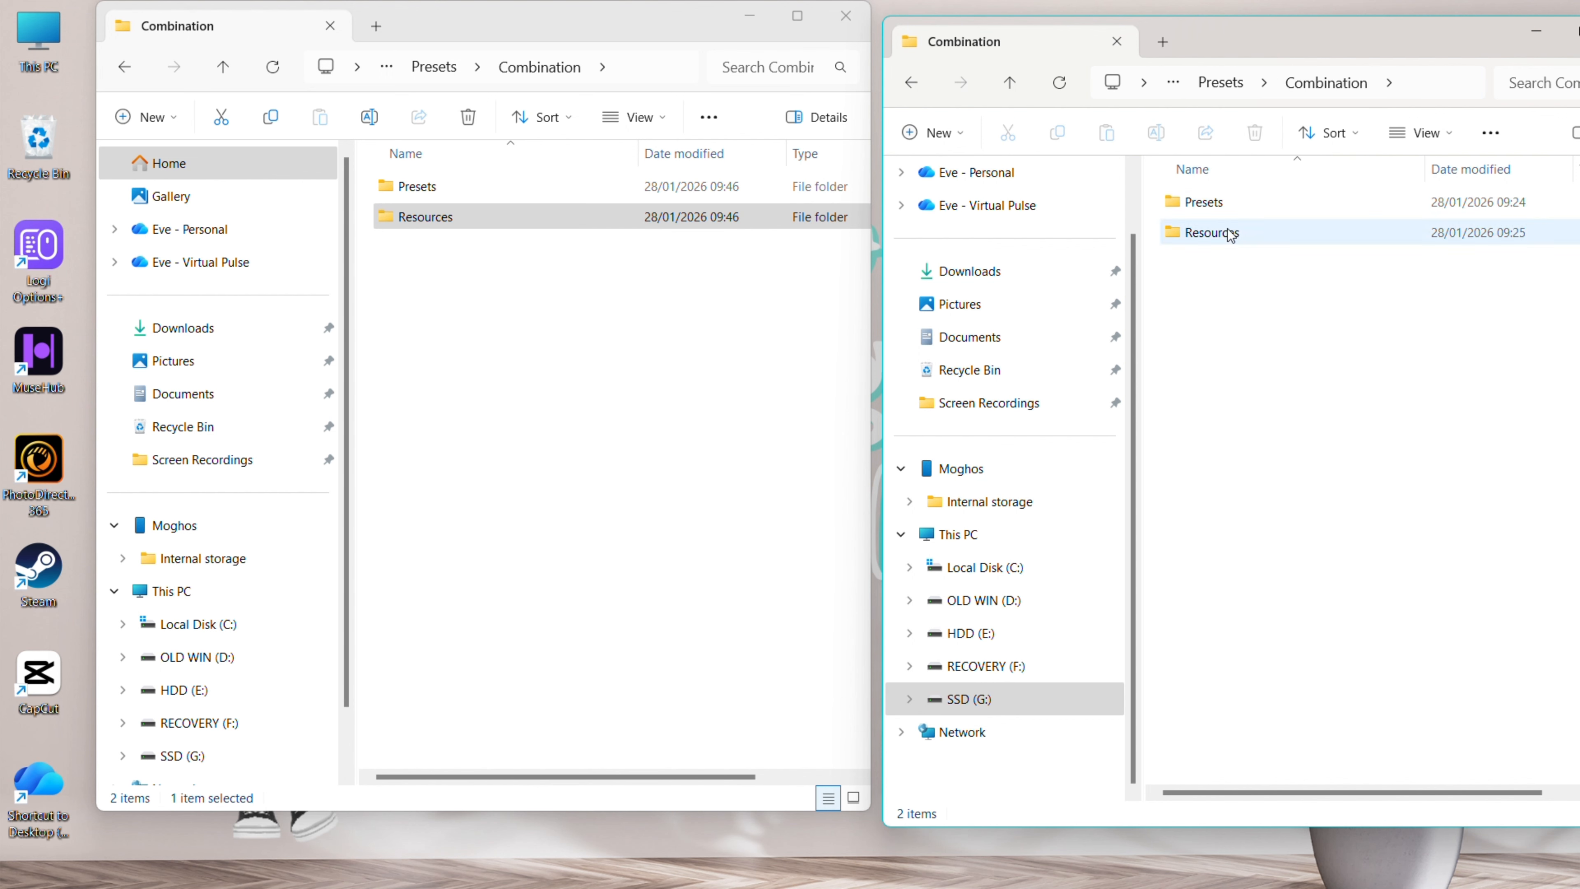
pyautogui.doubleClick(1274, 205)
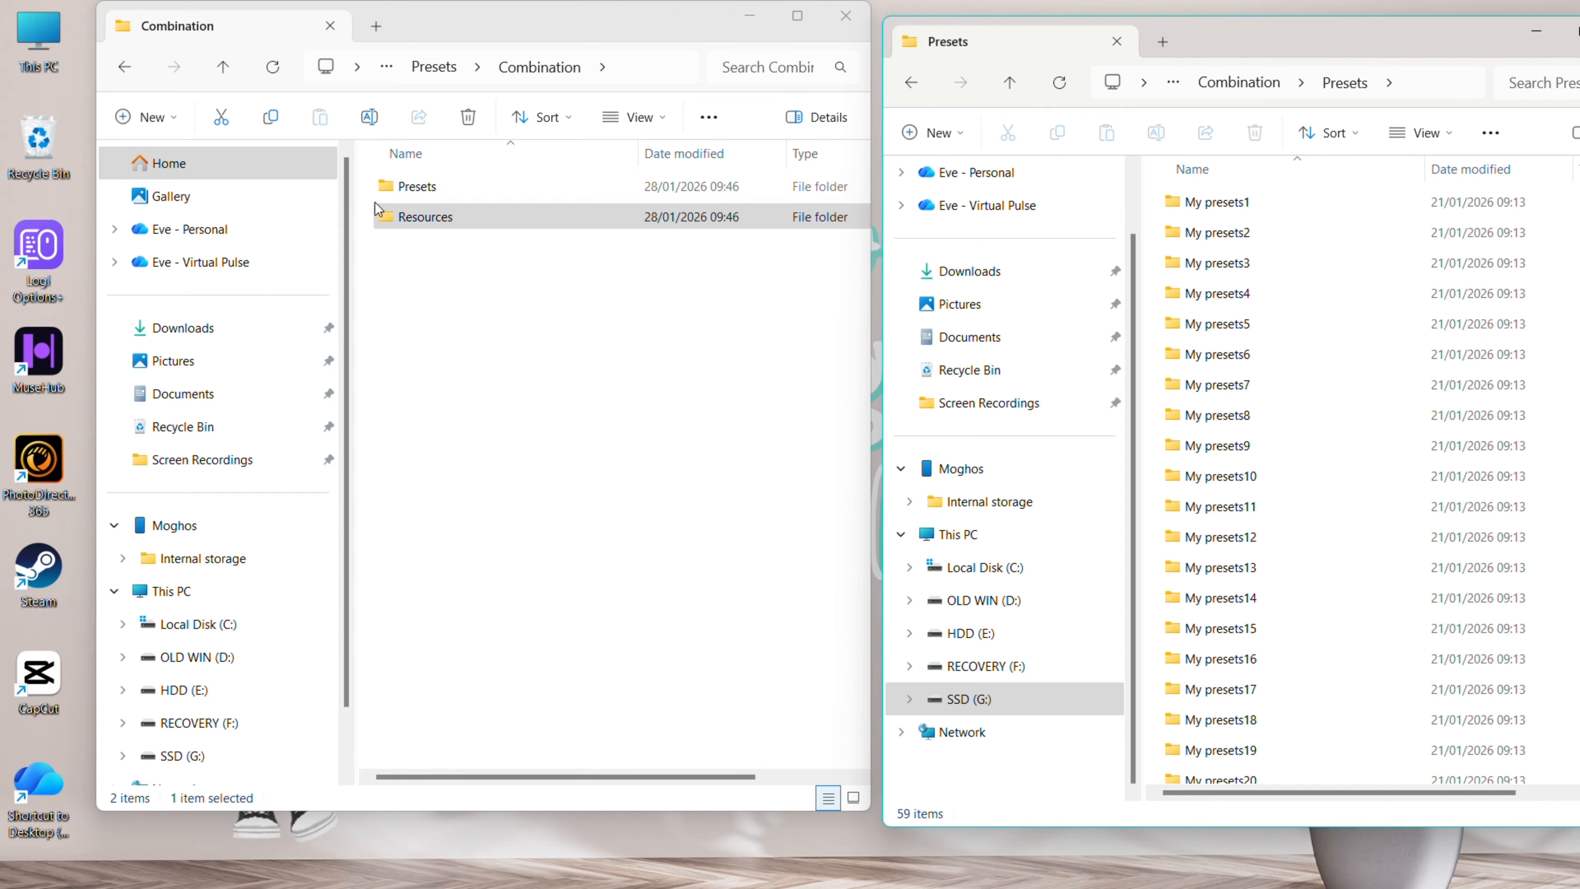
pyautogui.doubleClick(398, 186)
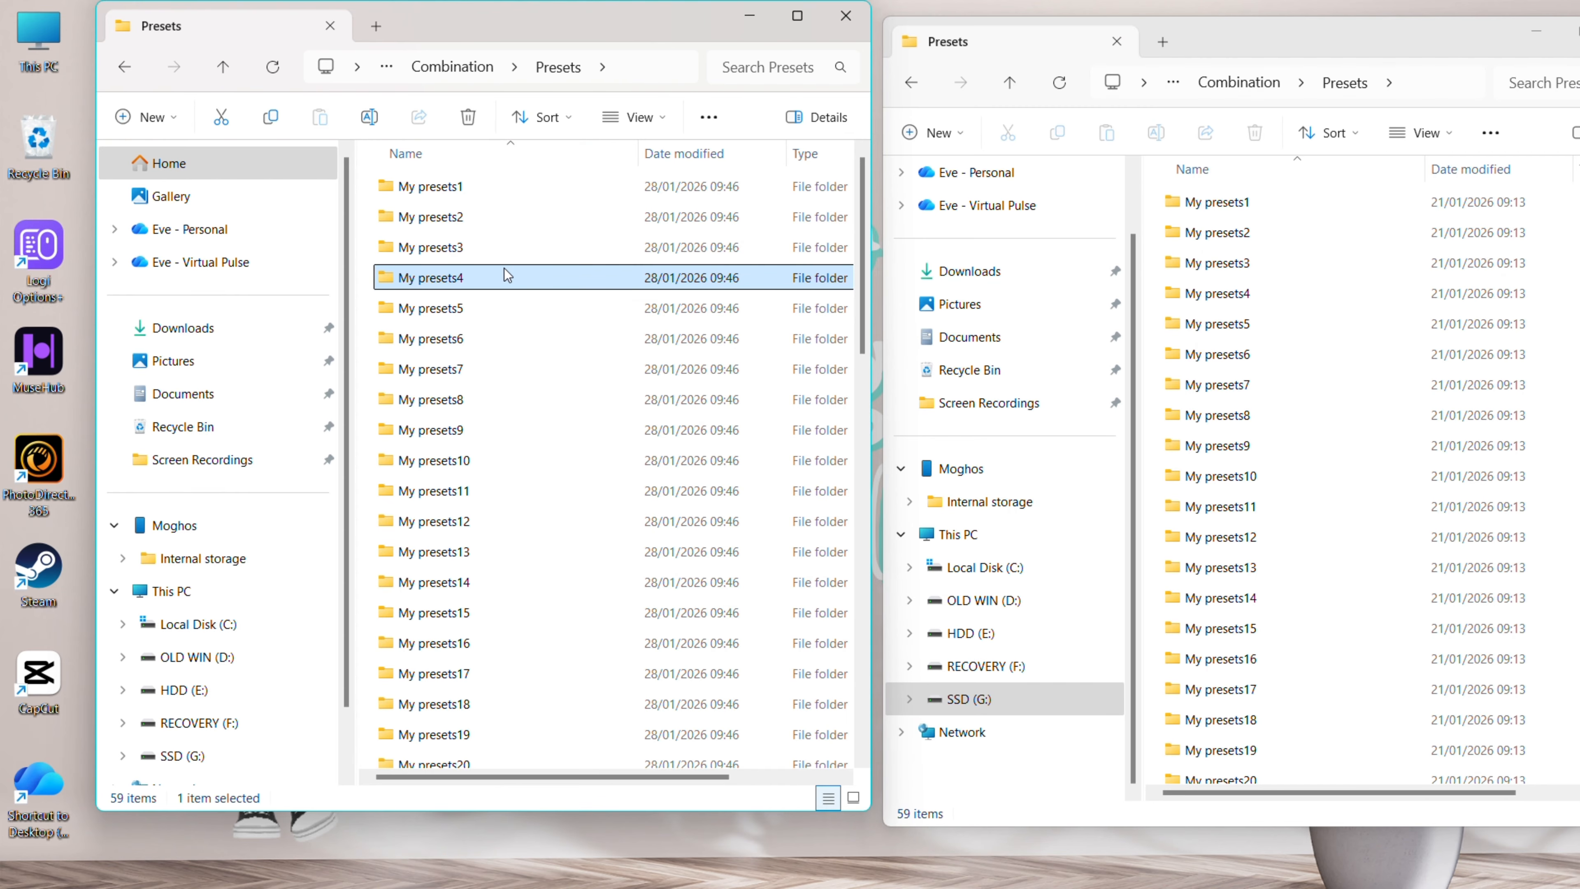
# Move all preset folders from AppData's Combination\Presets into the backup's Combination\Presets
pyautogui.hotkey('ctrl', 'a')
pyautogui.hotkey('ctrl', 'c')
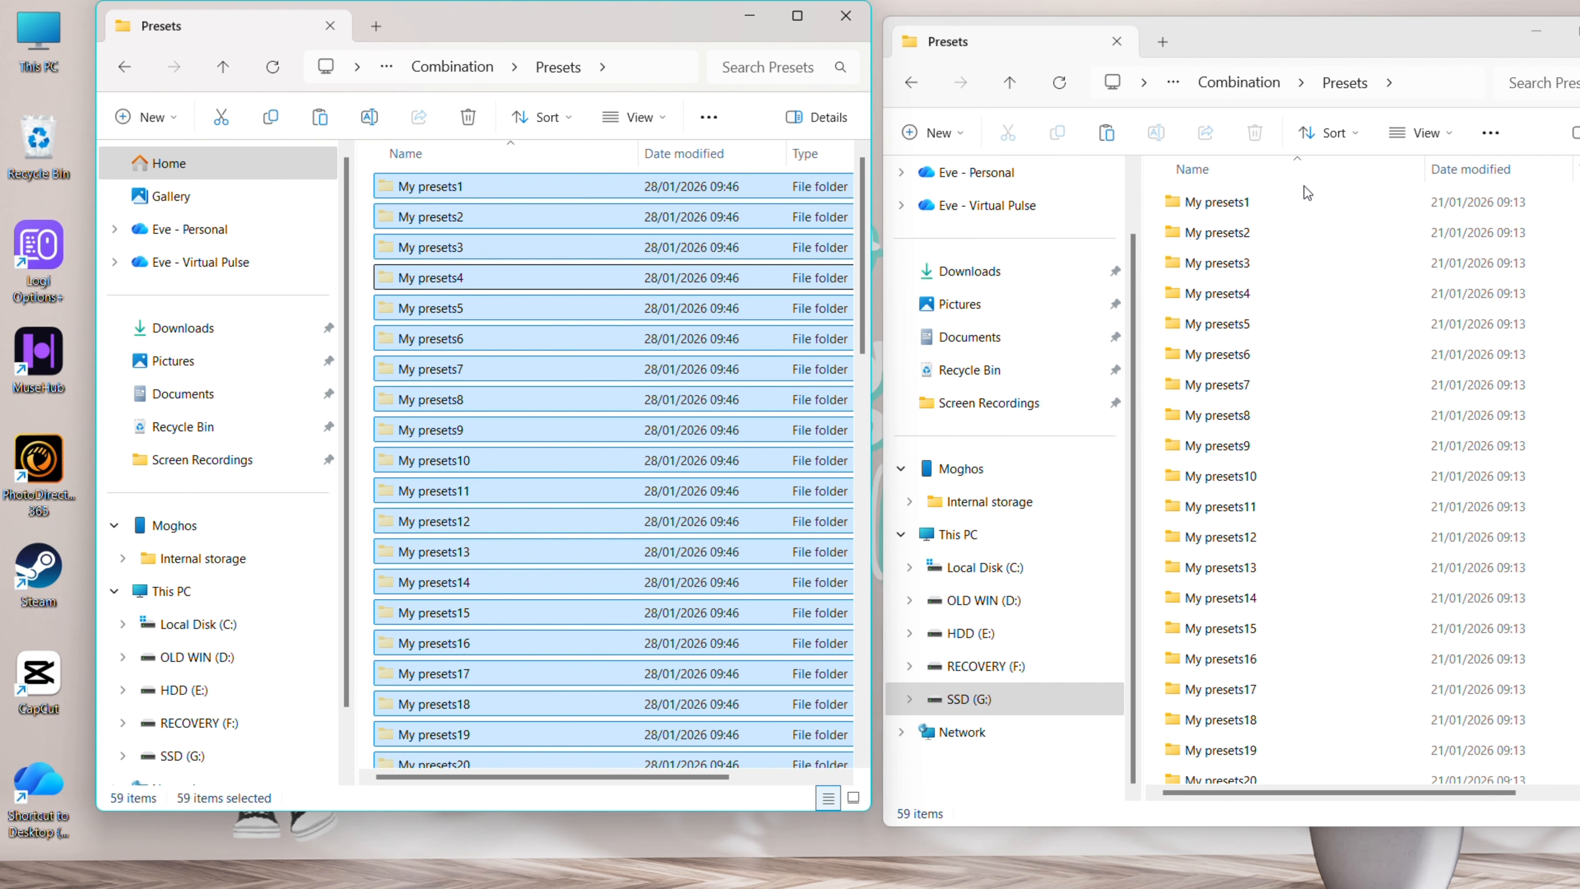
pyautogui.click(1305, 186)
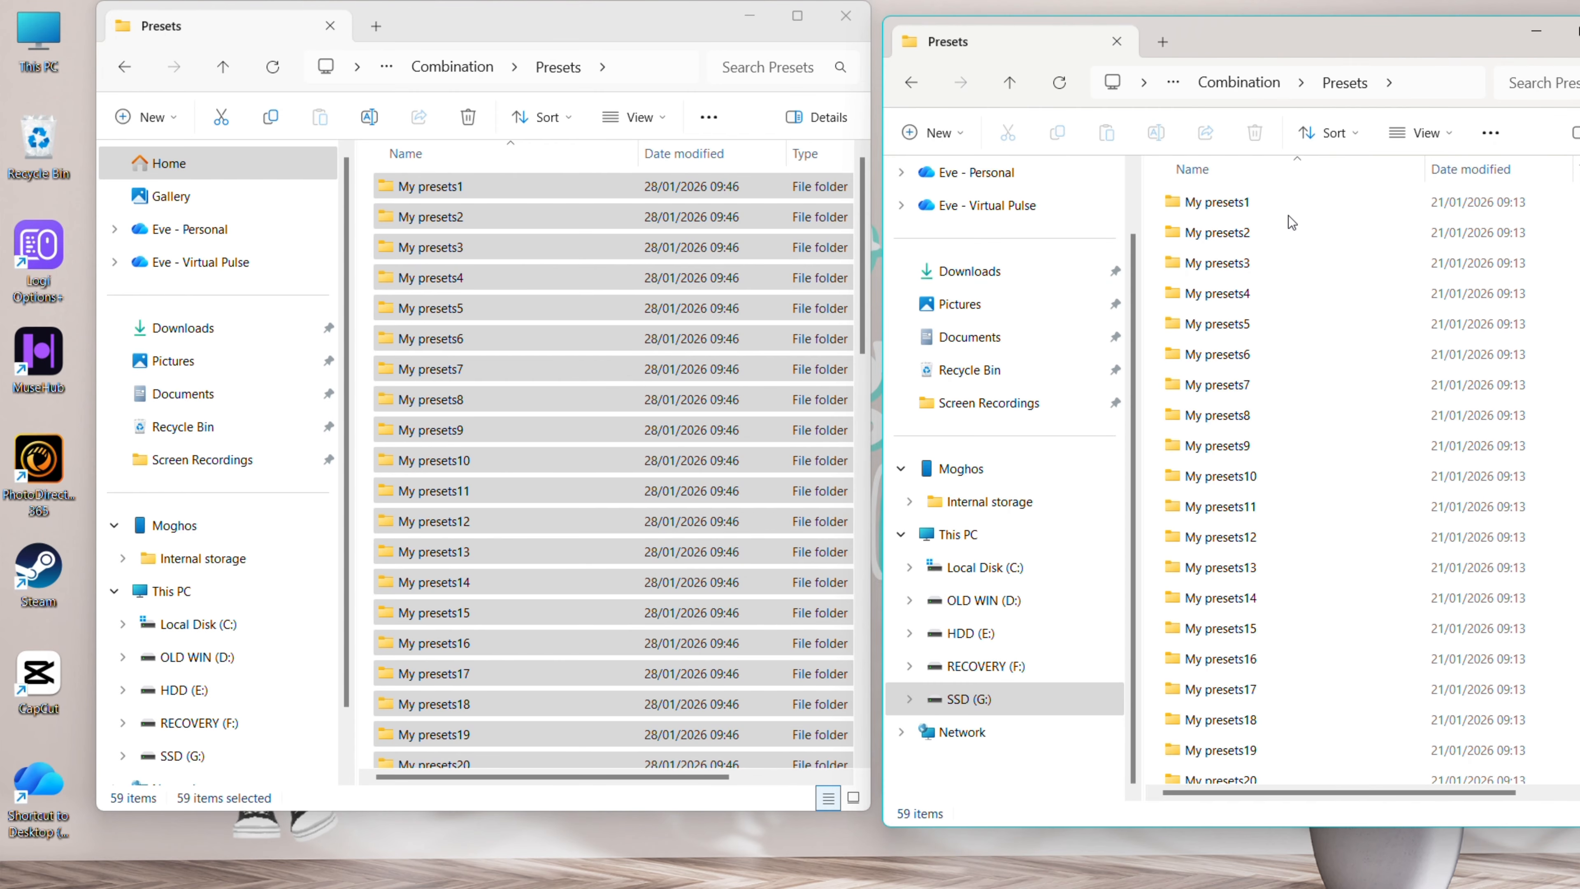
pyautogui.hotkey('ctrl', 'v')
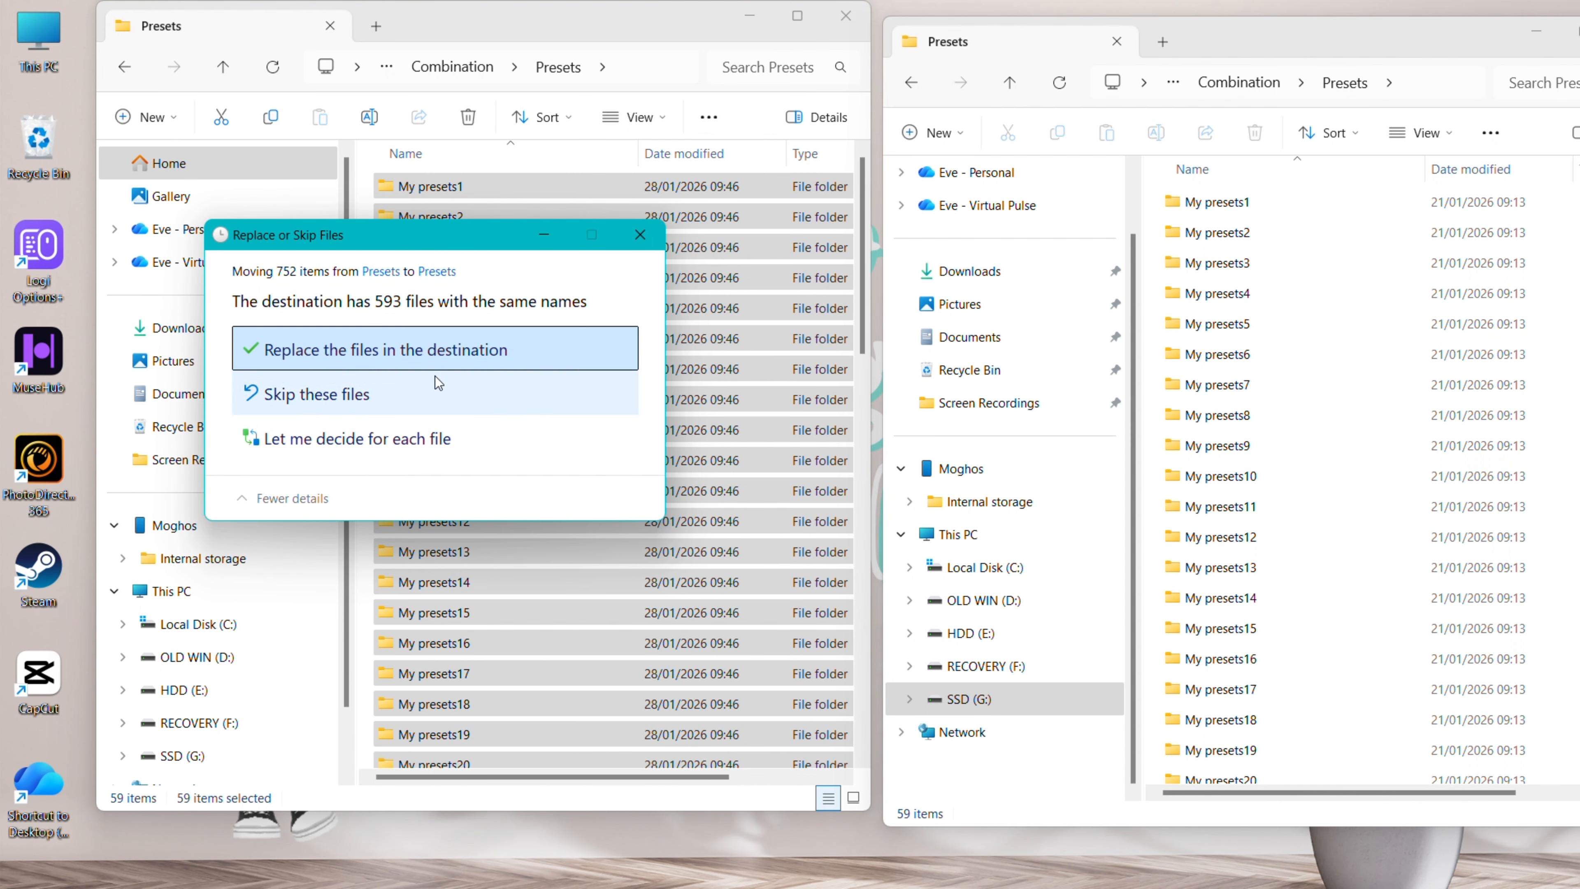
# Resolve the duplicate-file prompt, retry the in-use file, and select CapCut in AppData\Local
pyautogui.click(448, 351)
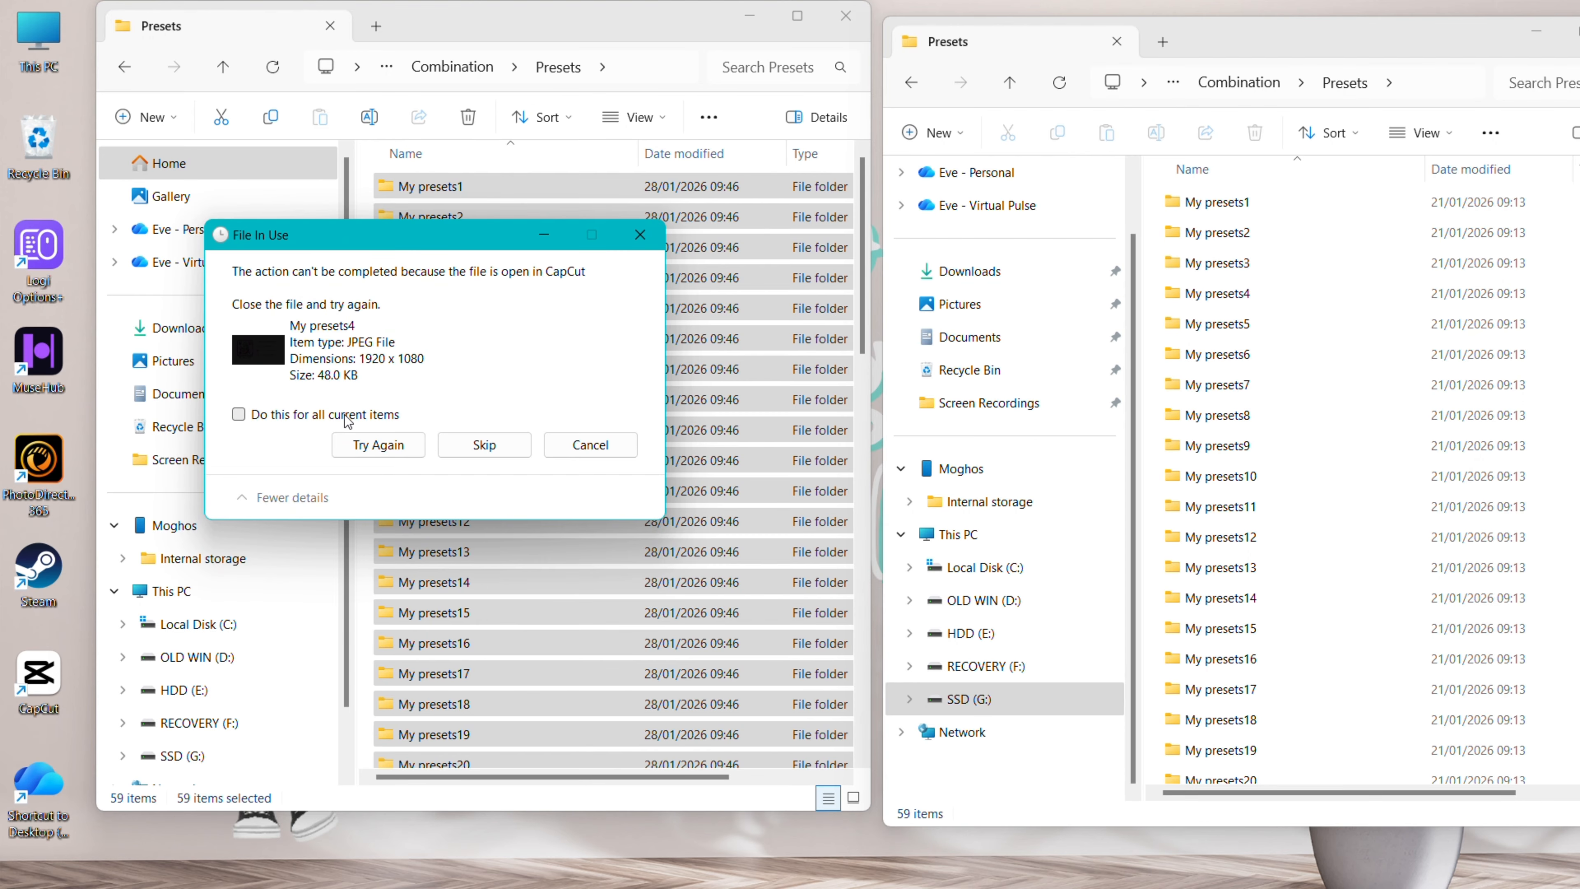
pyautogui.moveTo(1033, 884)
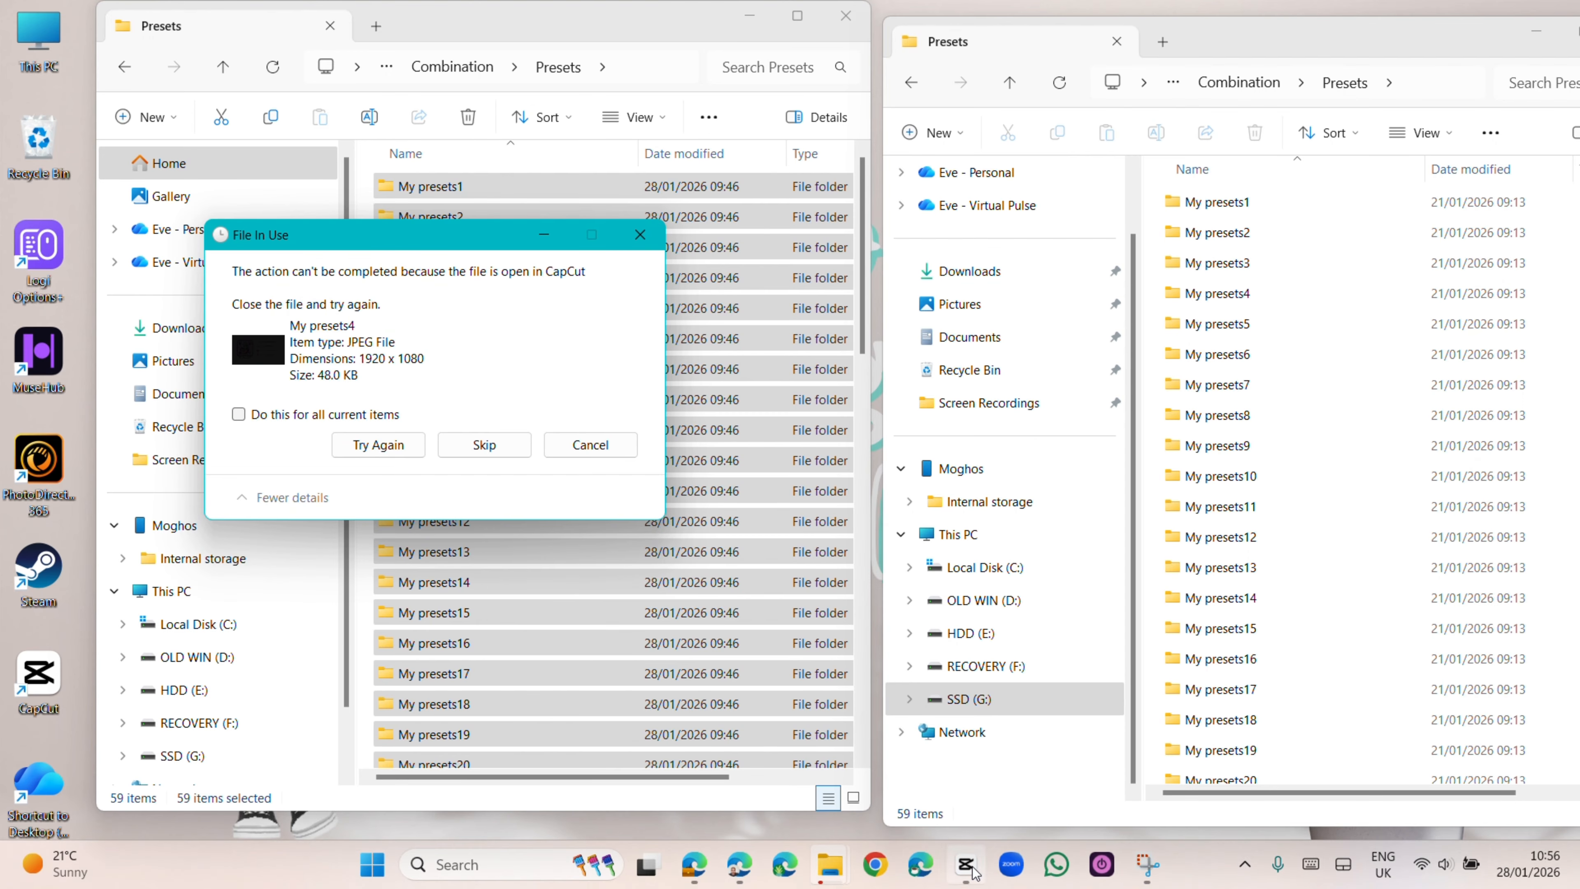
pyautogui.click(1043, 703)
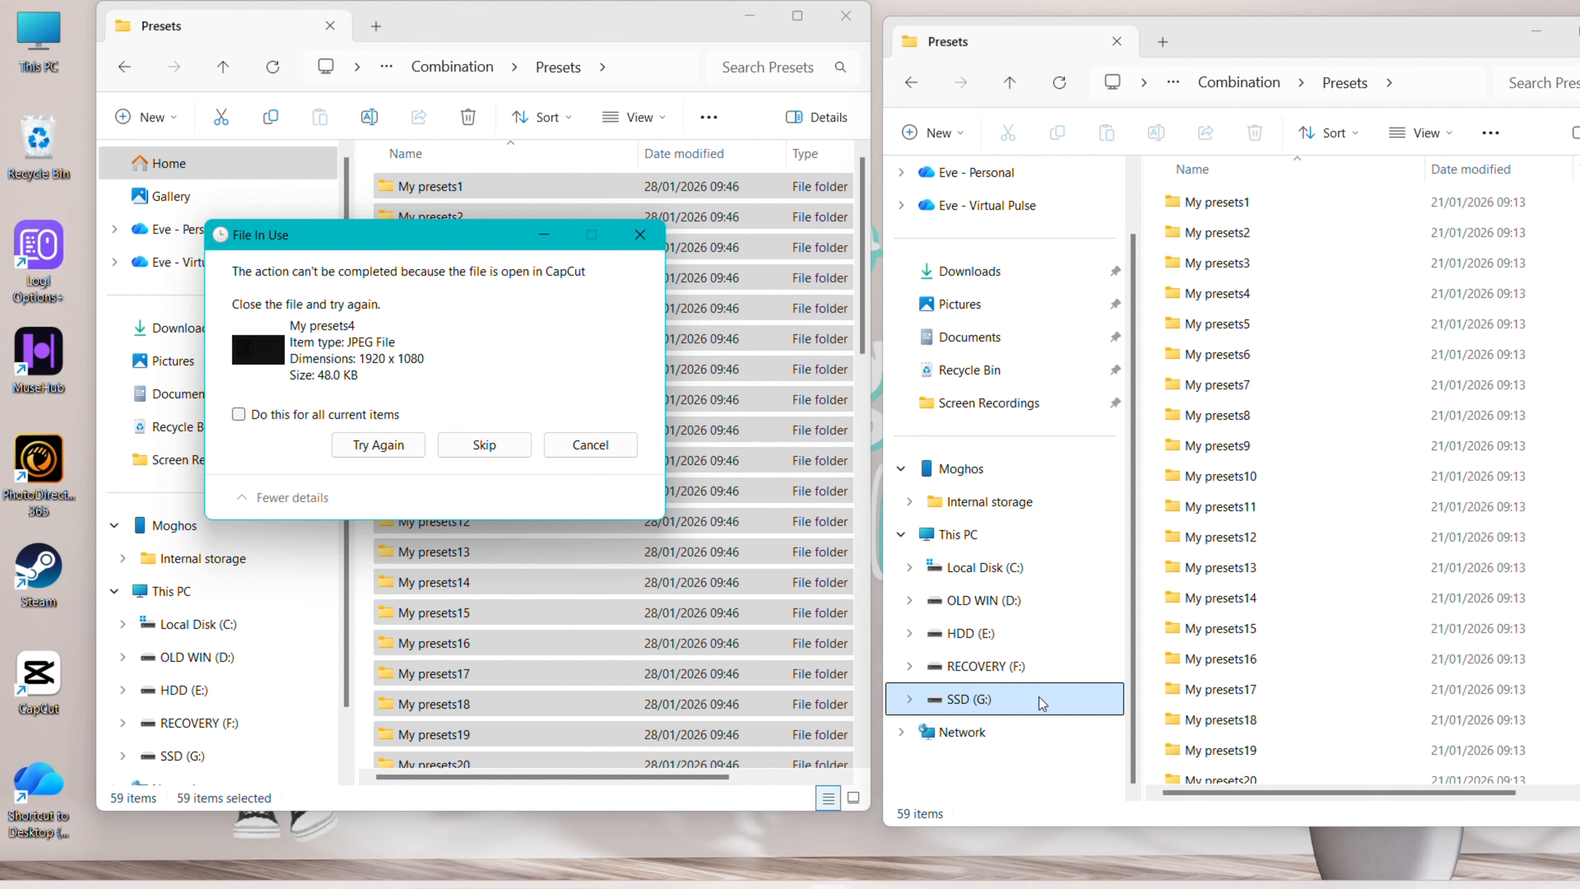
pyautogui.moveTo(974, 880)
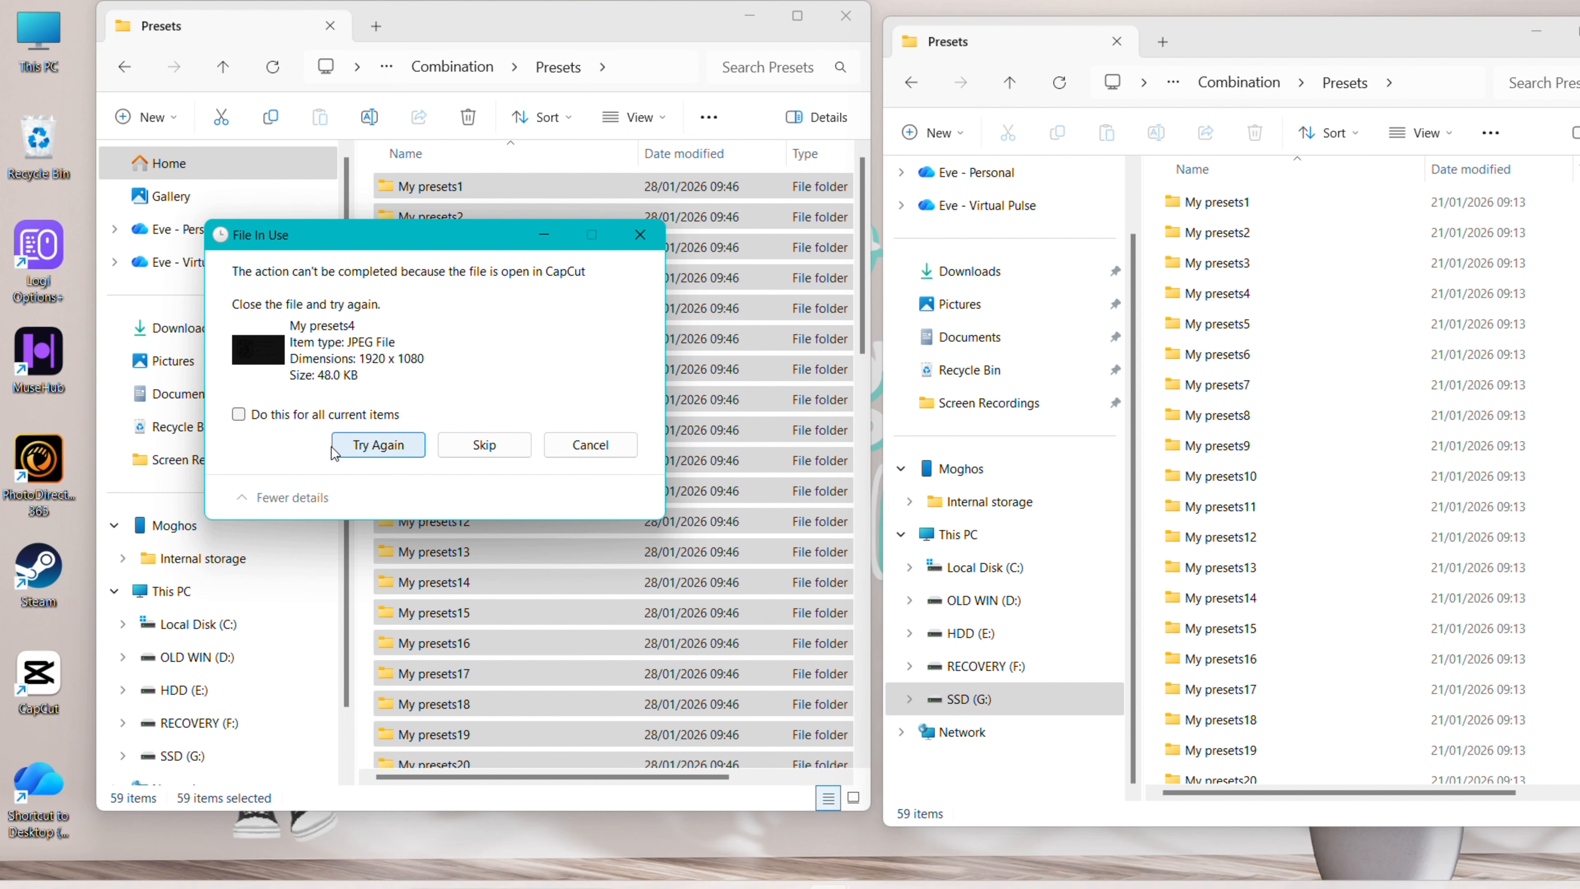
pyautogui.click(396, 447)
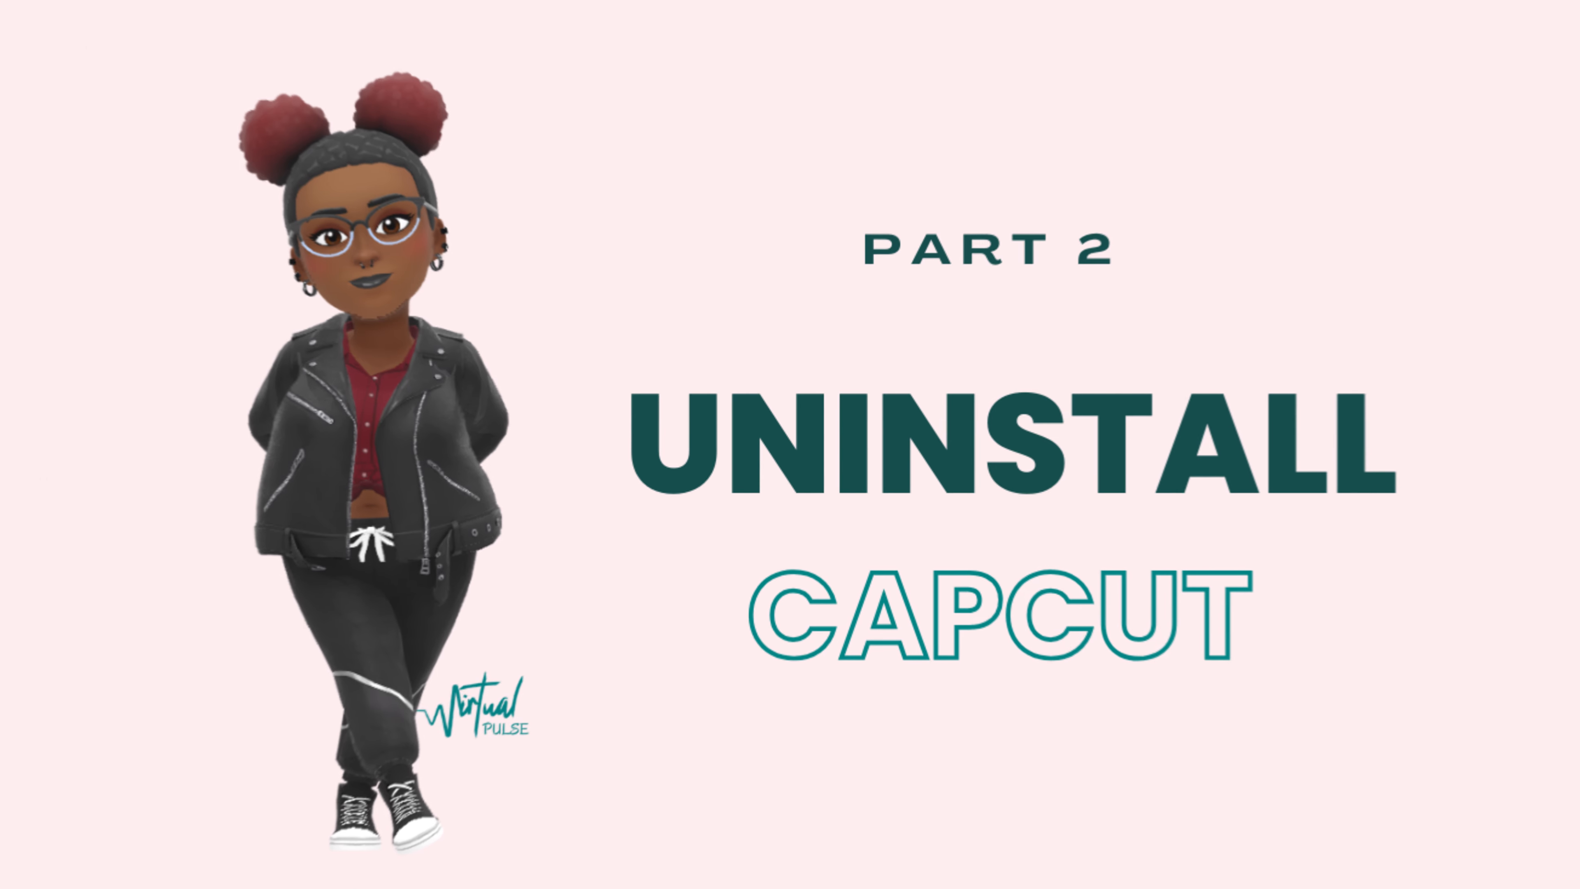
pyautogui.click(322, 429)
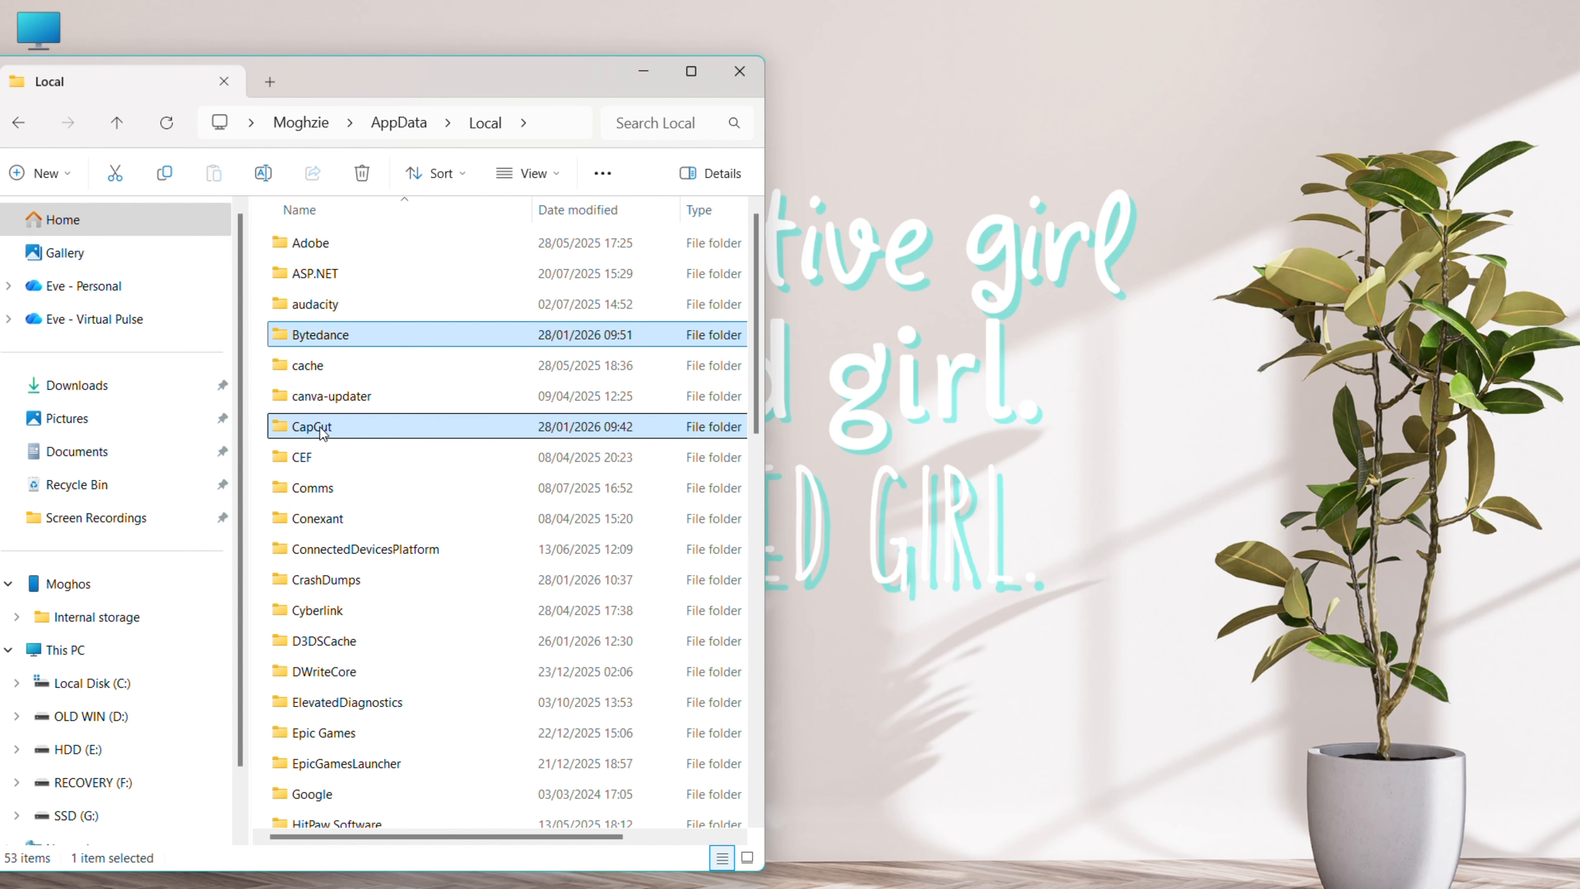
# Delete the CapCut and Bytedance folders from AppData\Local and close that window
pyautogui.click(412, 339)
pyautogui.rightClick(410, 335)
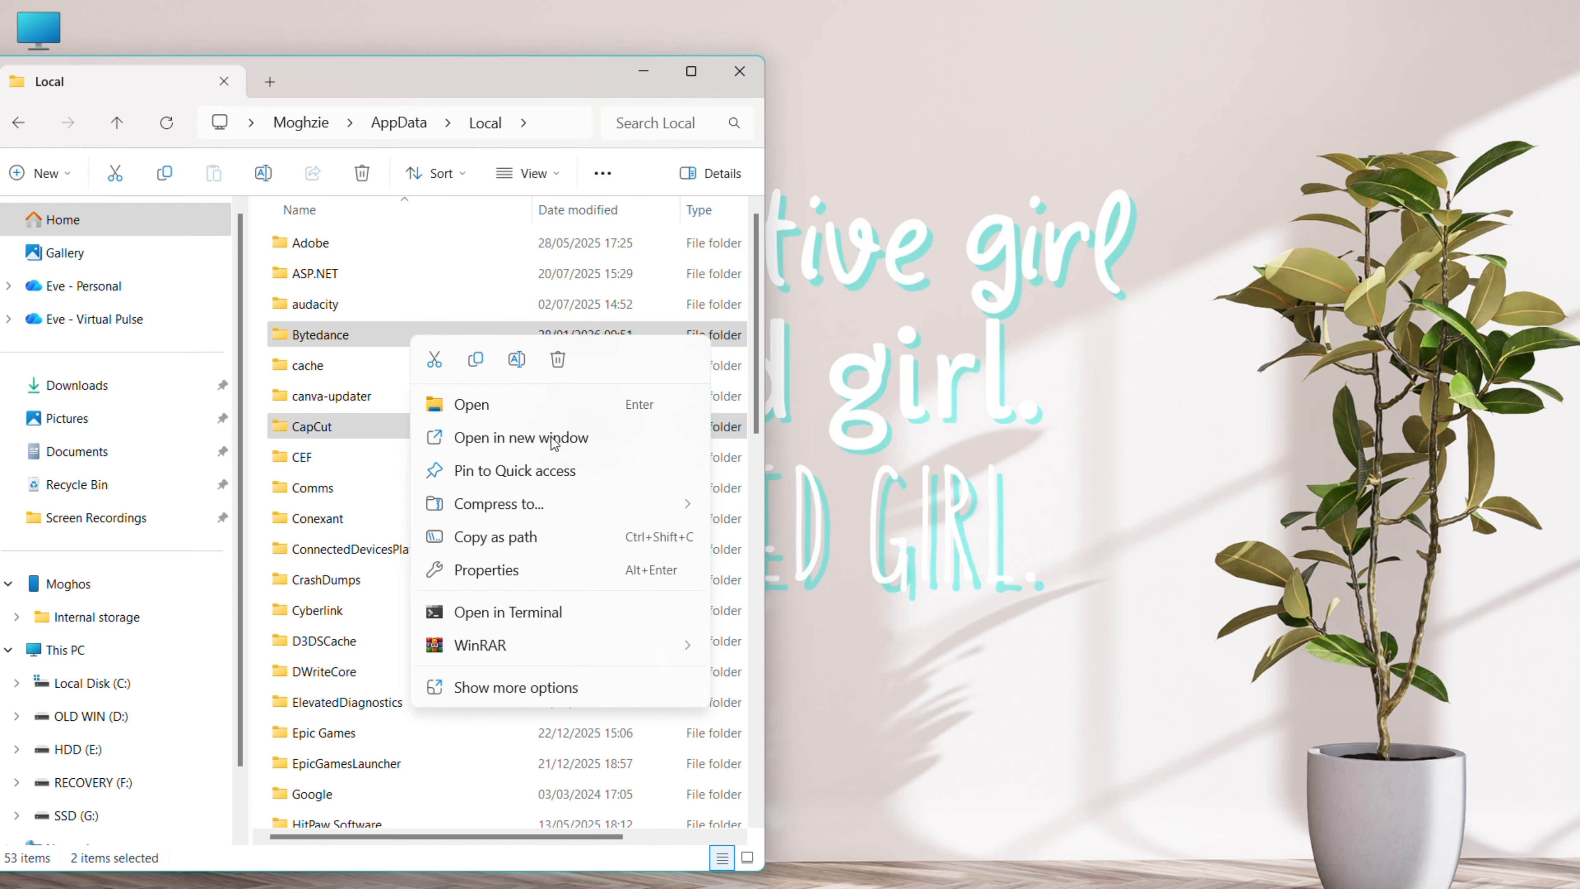
pyautogui.click(560, 359)
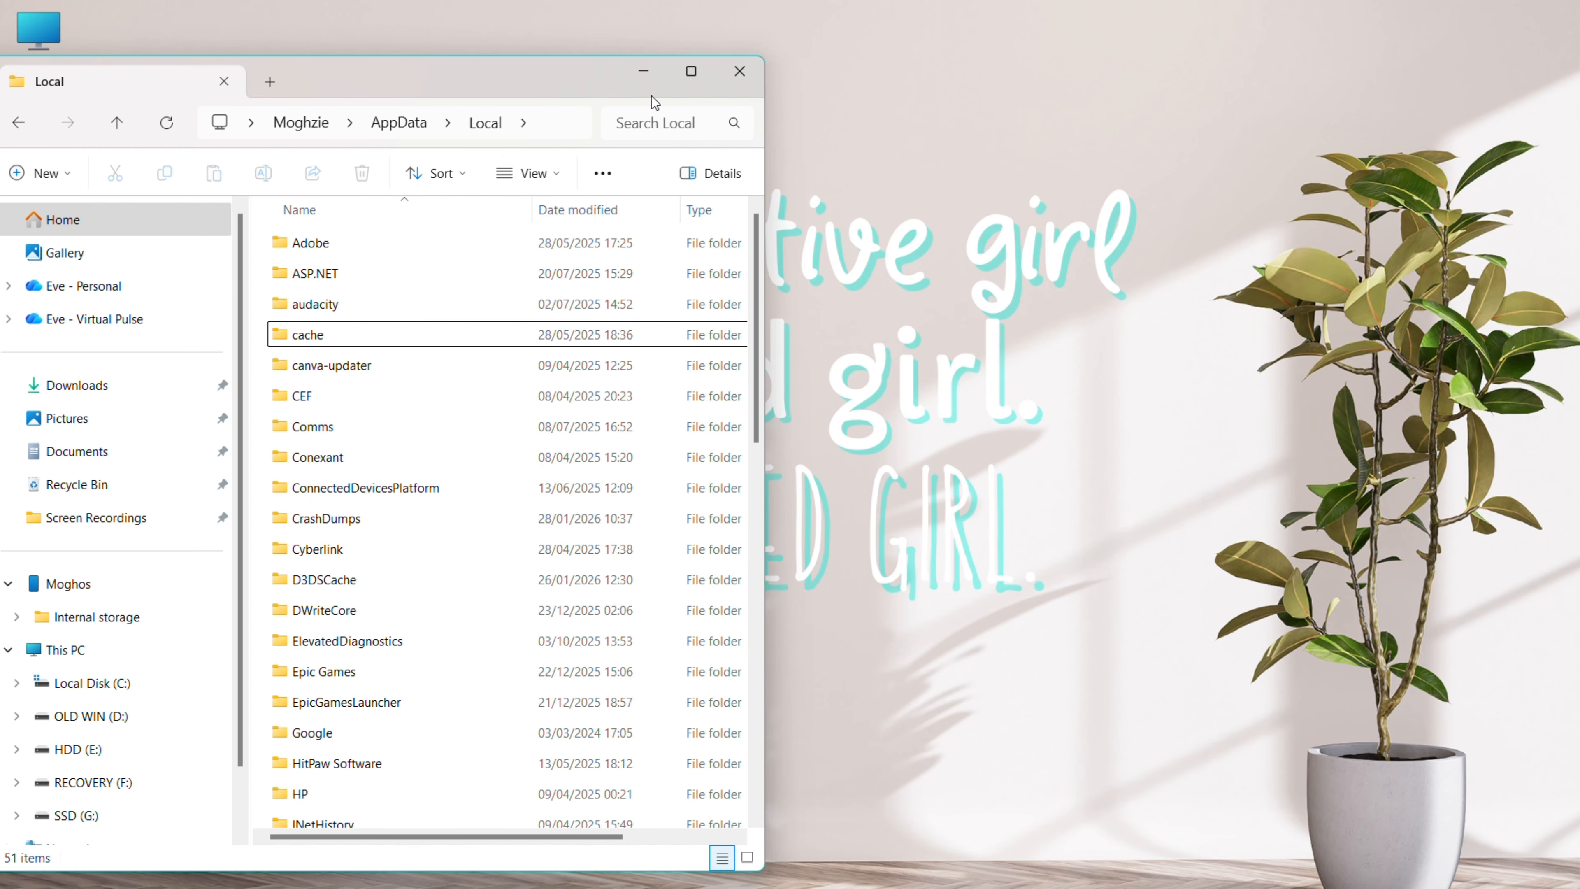
pyautogui.click(739, 80)
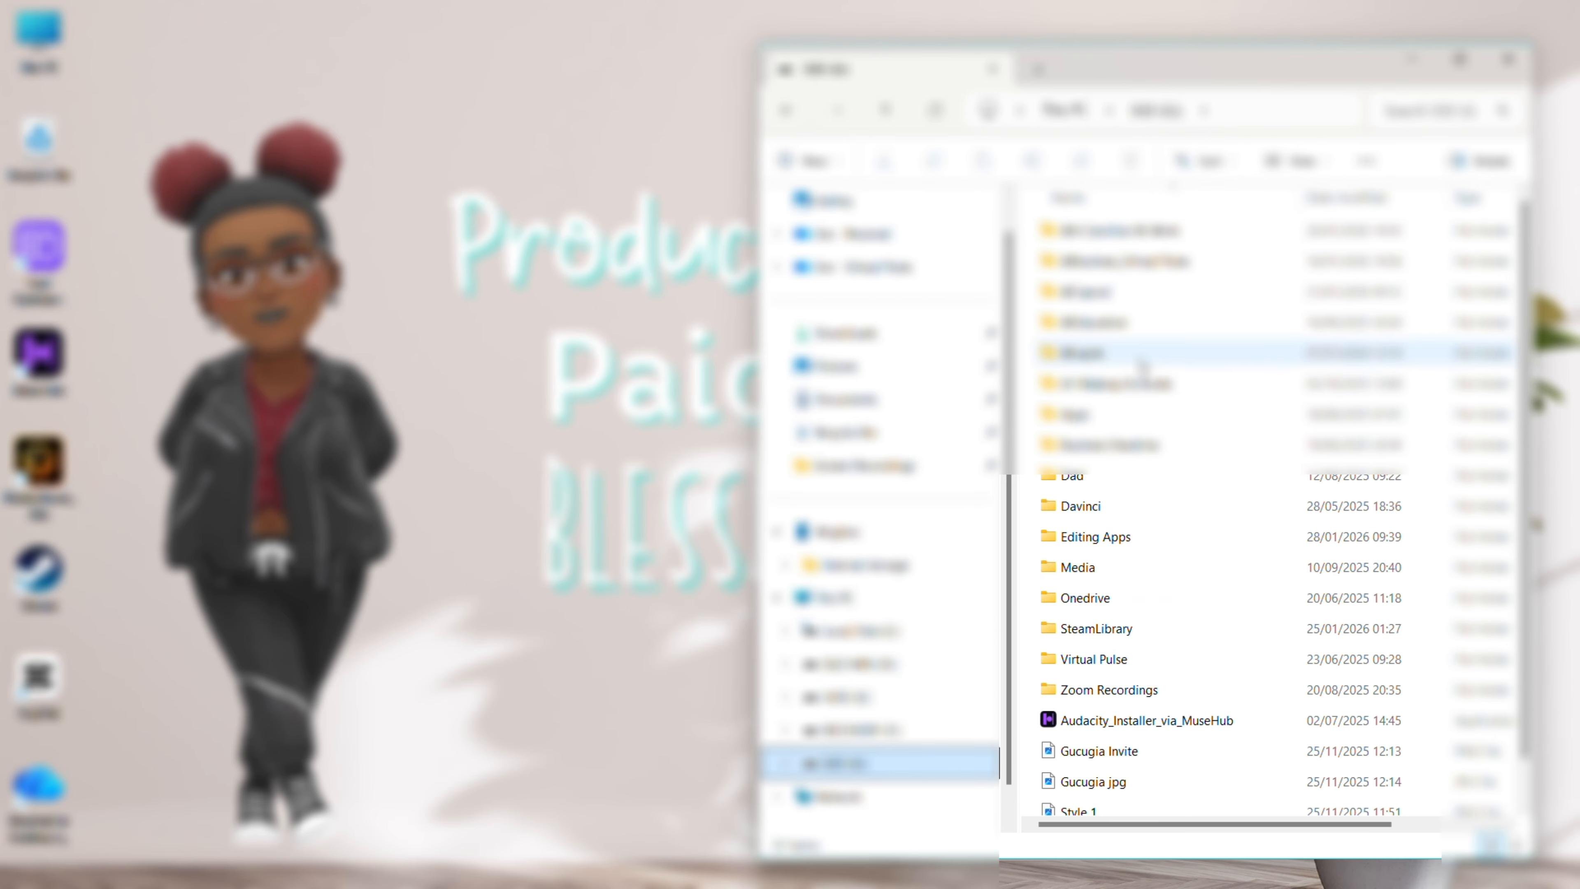
# Permanently delete the old CapCut installer from the SSD's Editing Apps folder
pyautogui.click(1085, 539)
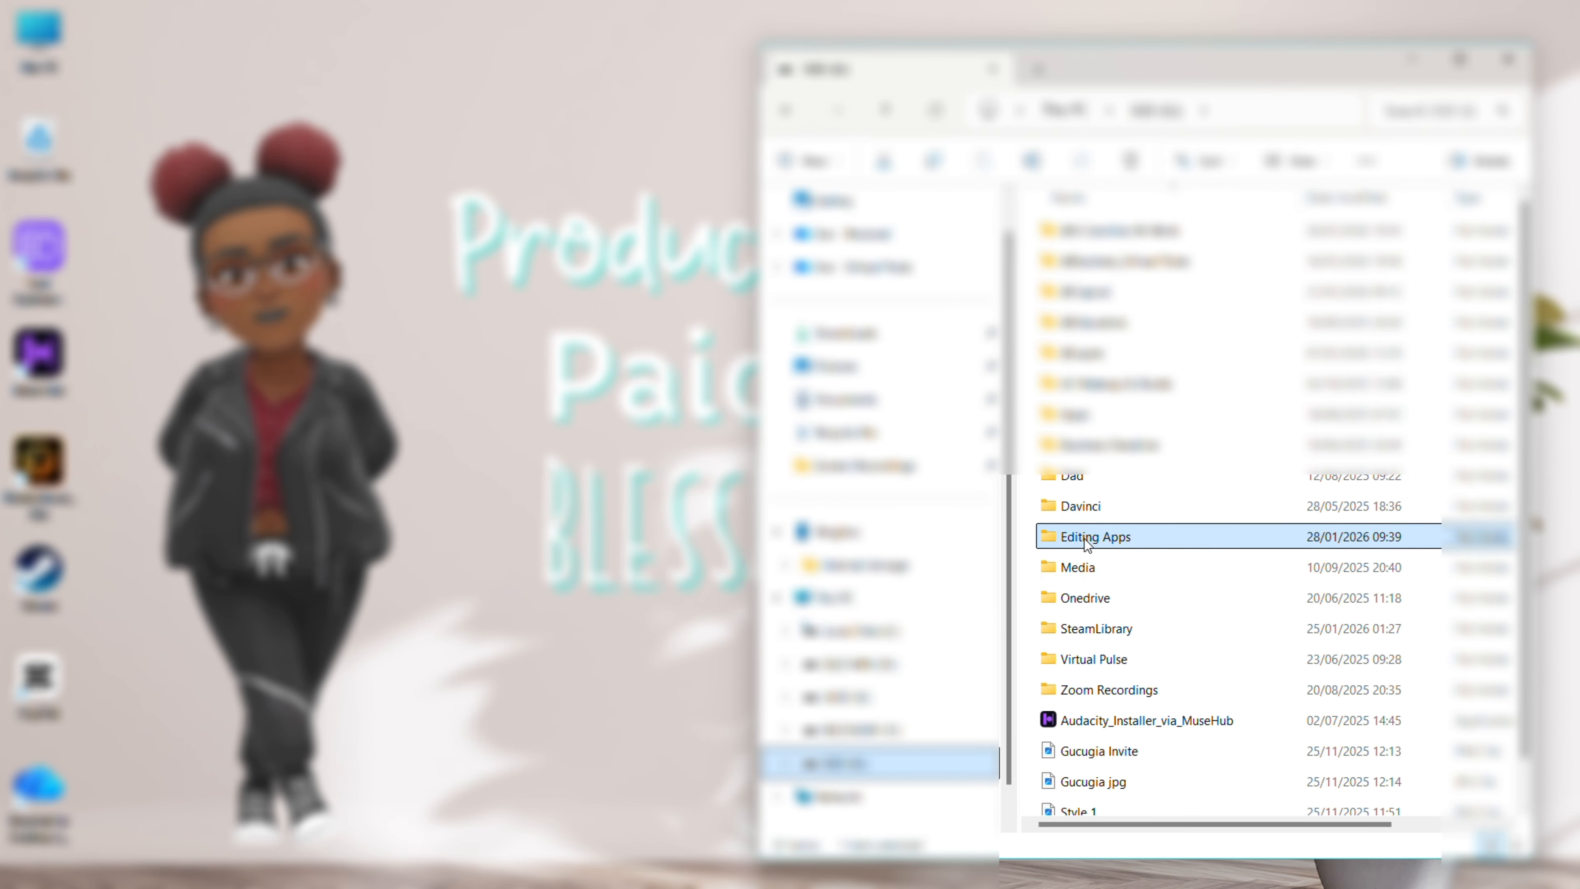
pyautogui.doubleClick(1085, 539)
pyautogui.click(1122, 241)
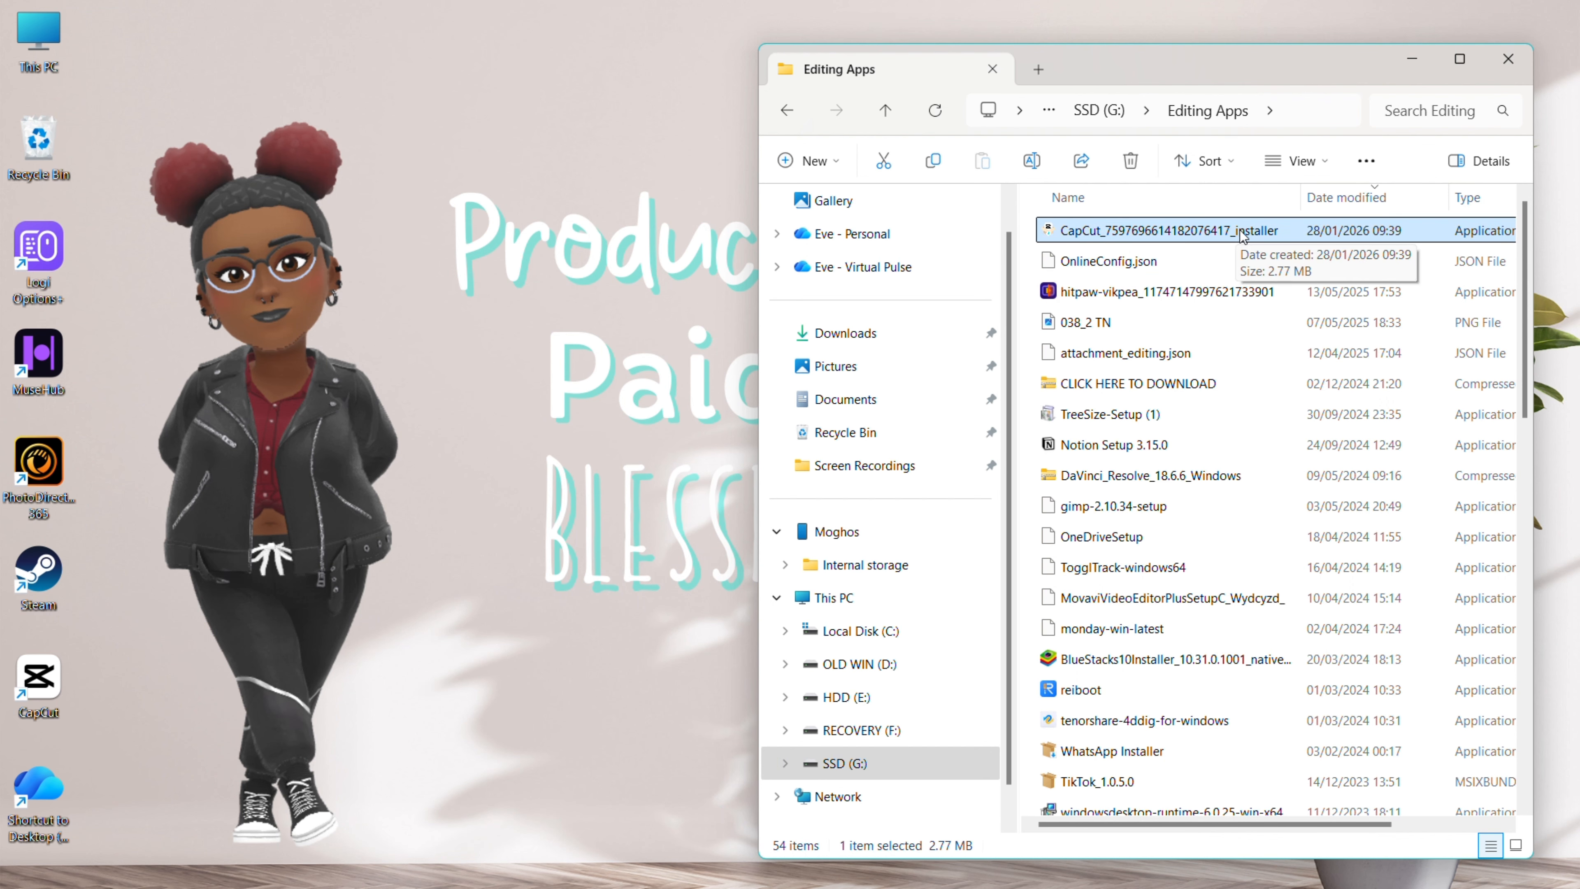
pyautogui.hotkey('shift', 'Delete')
pyautogui.press('Return')
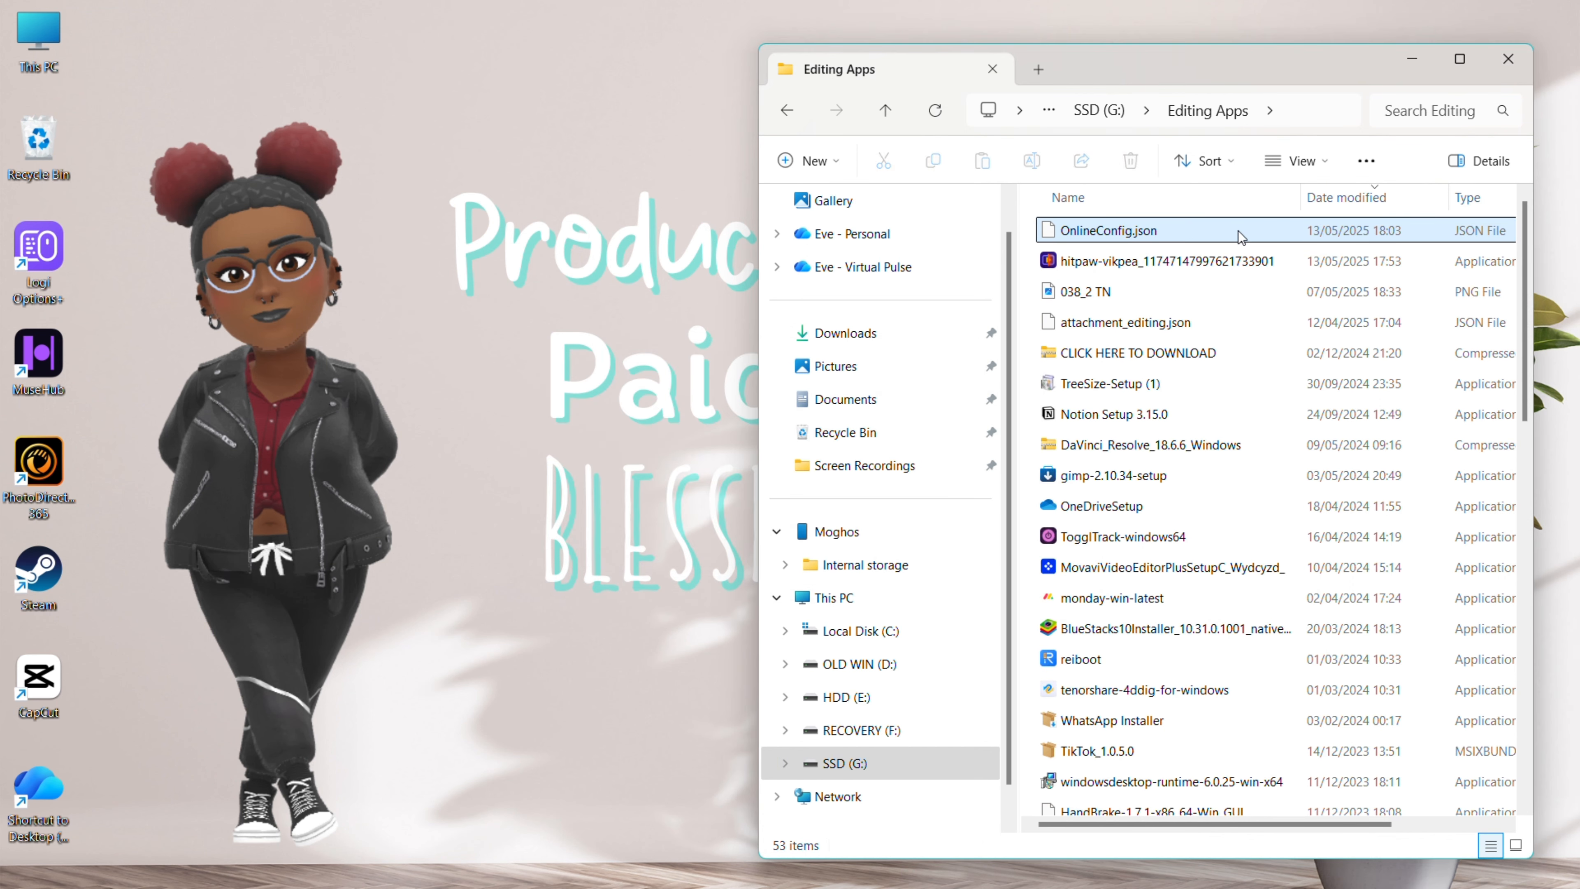
# Search 'uni' to reach Control Panel's Uninstall a program list
pyautogui.click(501, 877)
pyautogui.write('uni')
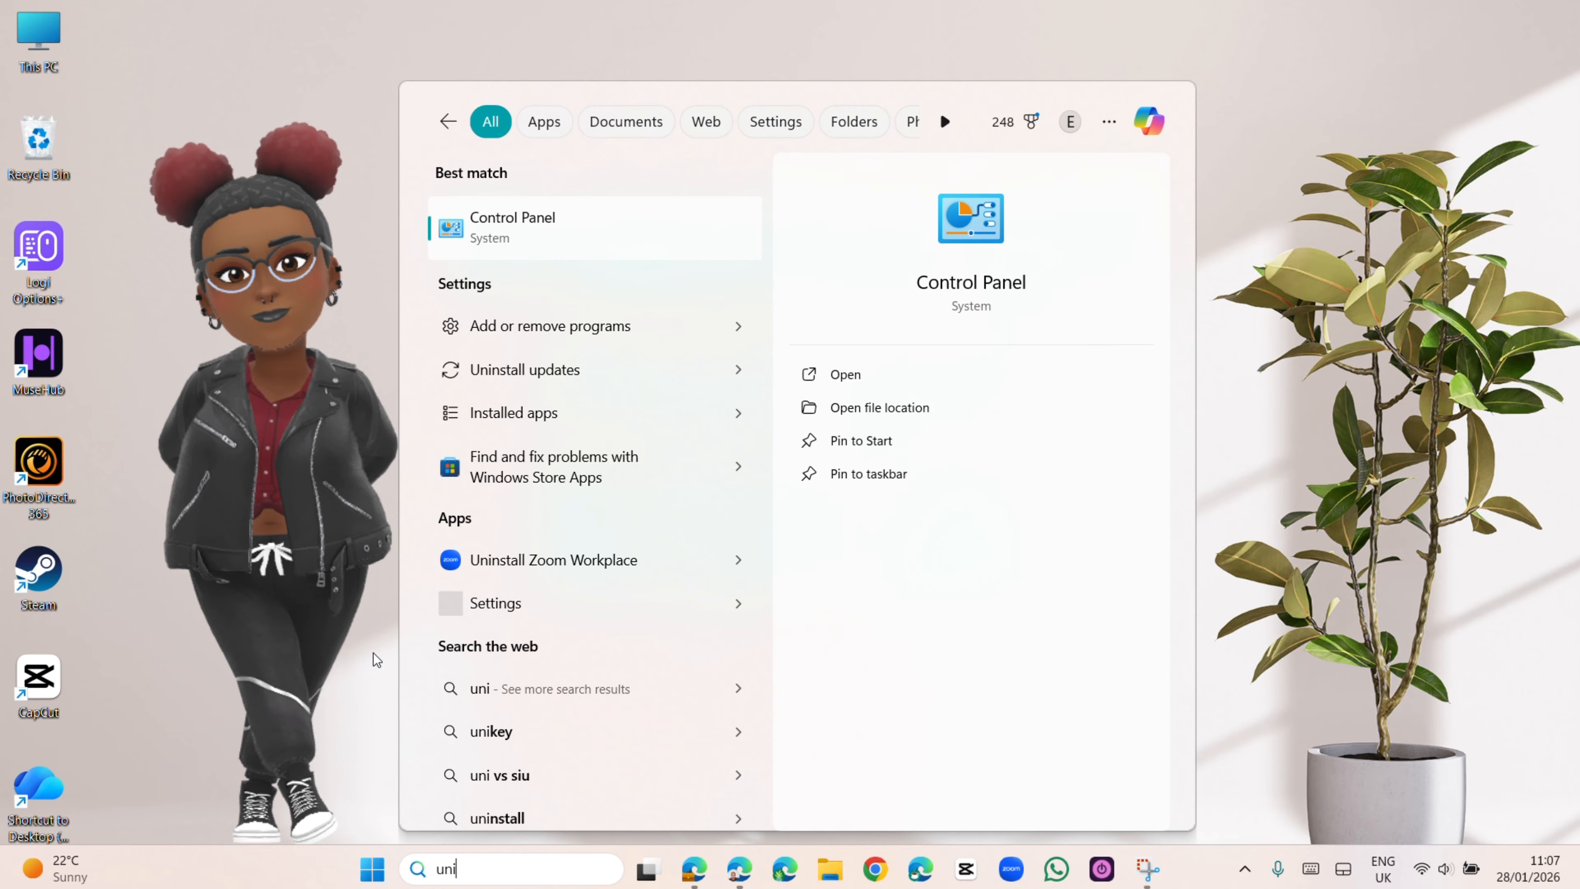
pyautogui.click(607, 222)
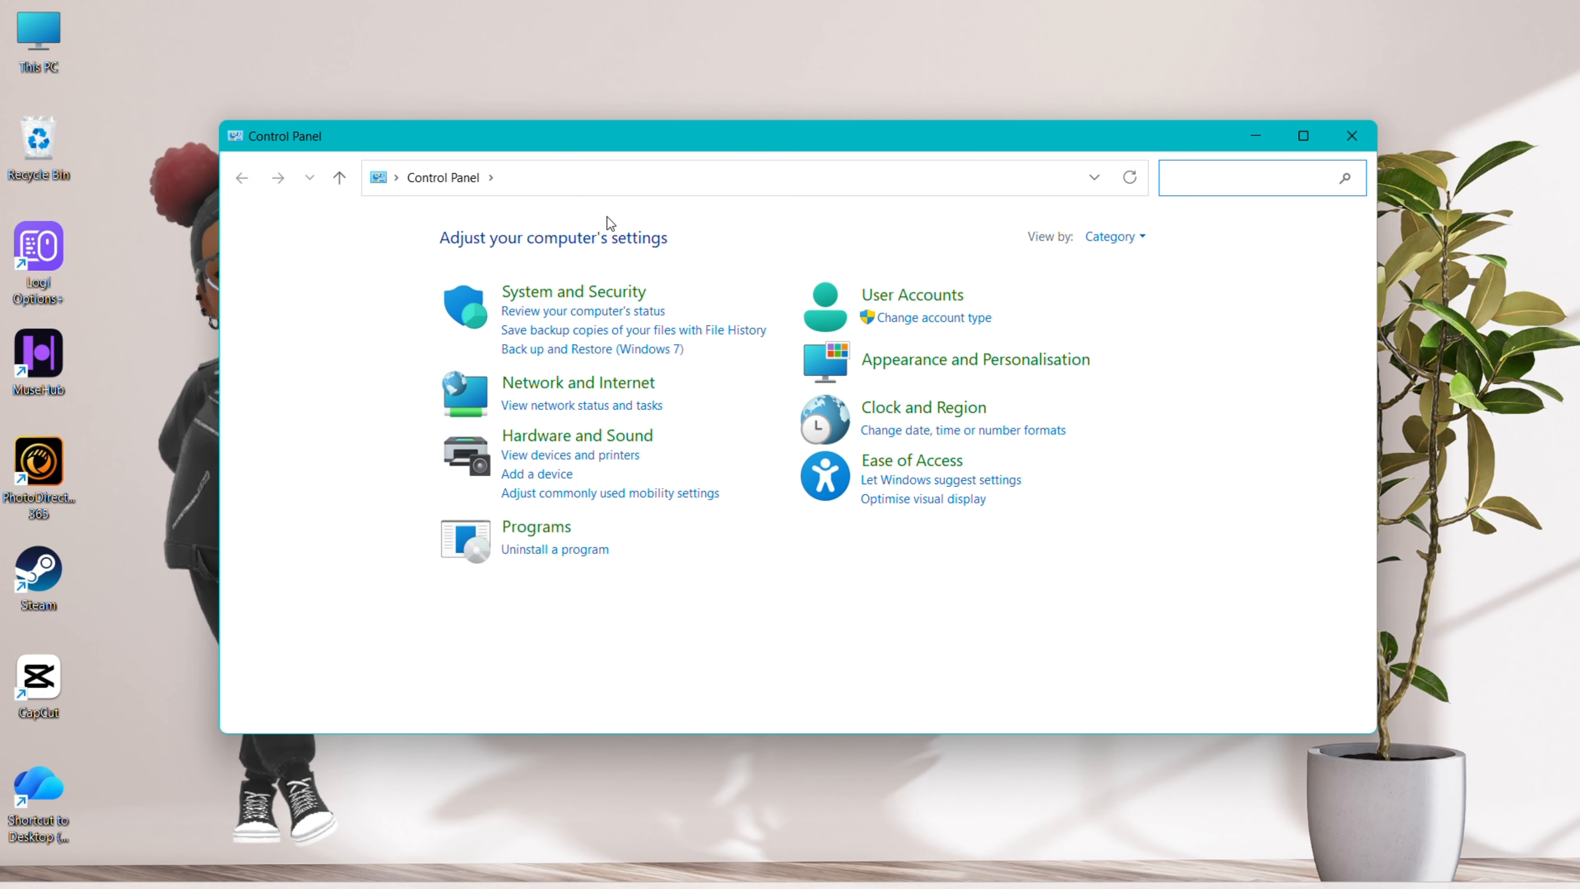
pyautogui.click(569, 551)
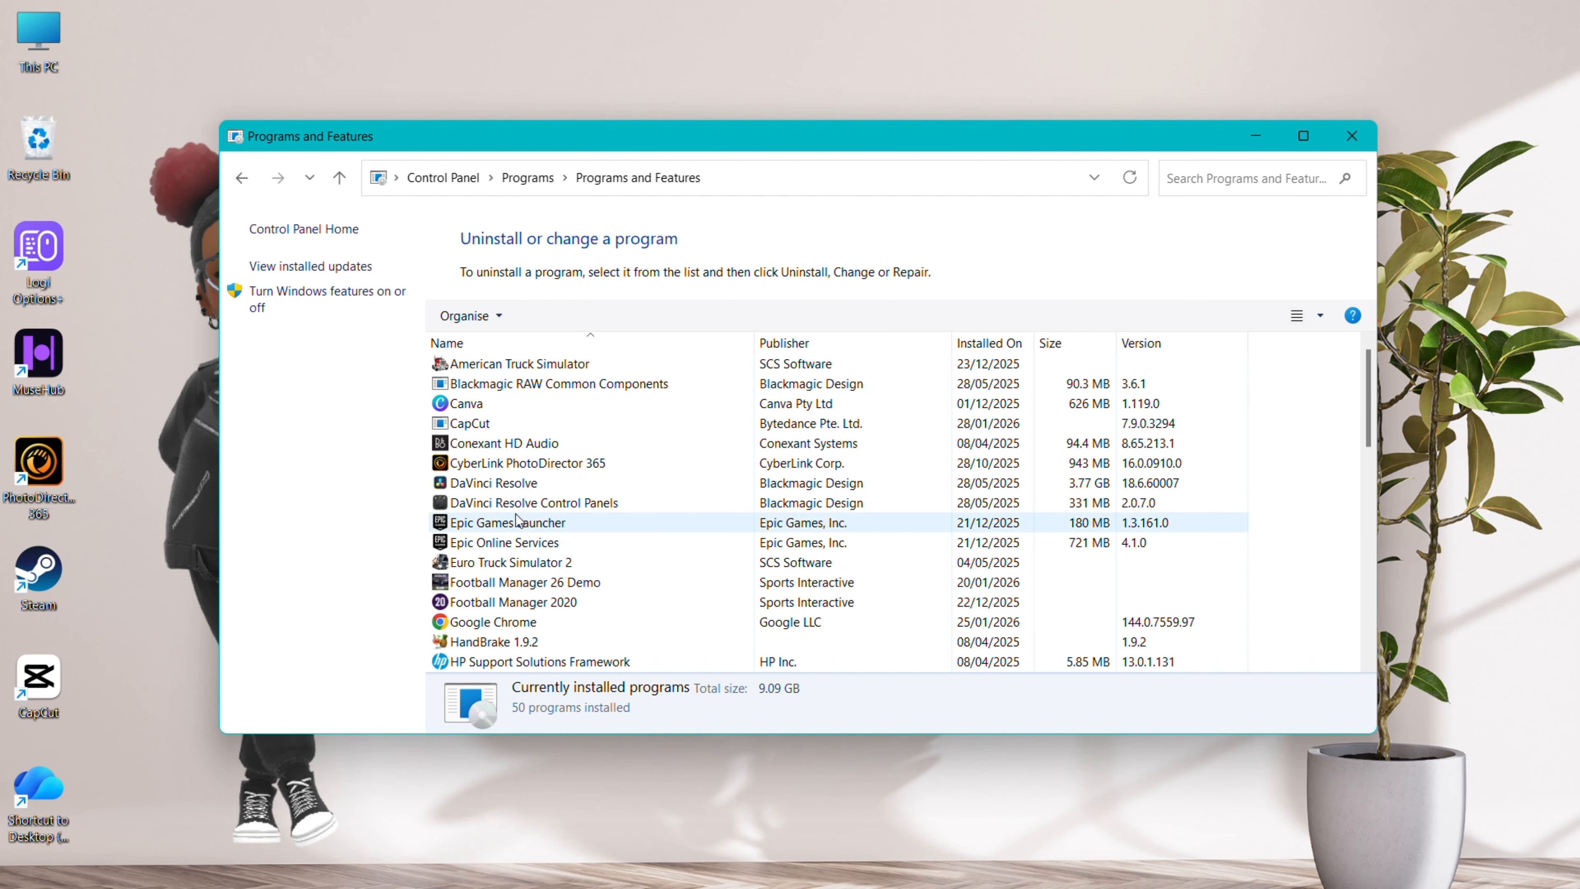
# Uninstall CapCut from Programs and Features, close the window, and bring up the restart power options
pyautogui.rightClick(494, 430)
pyautogui.click(558, 442)
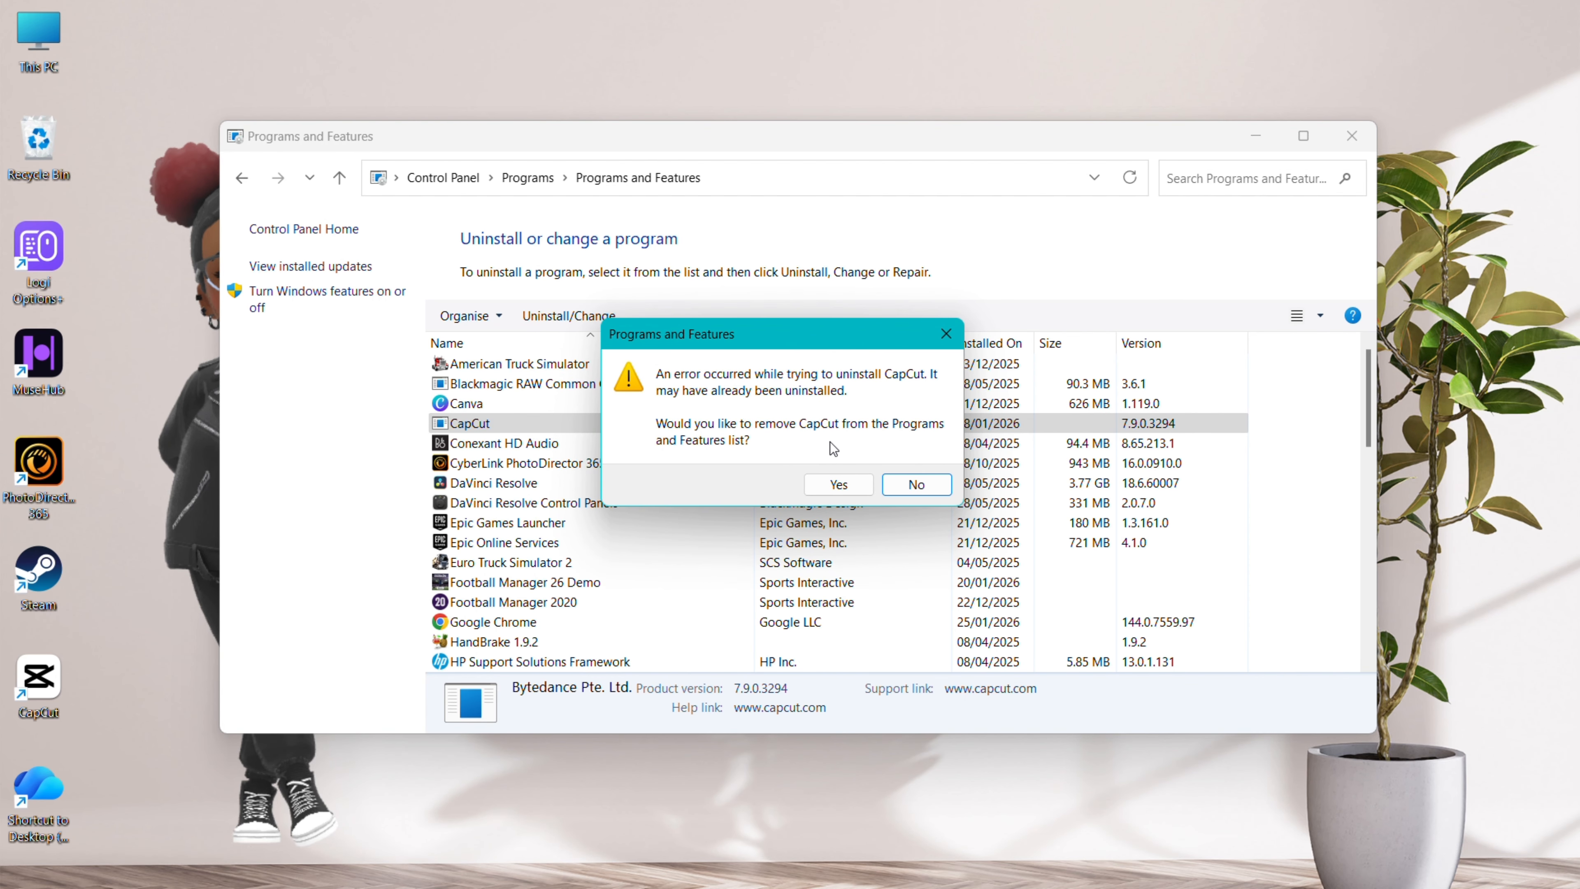
pyautogui.click(836, 486)
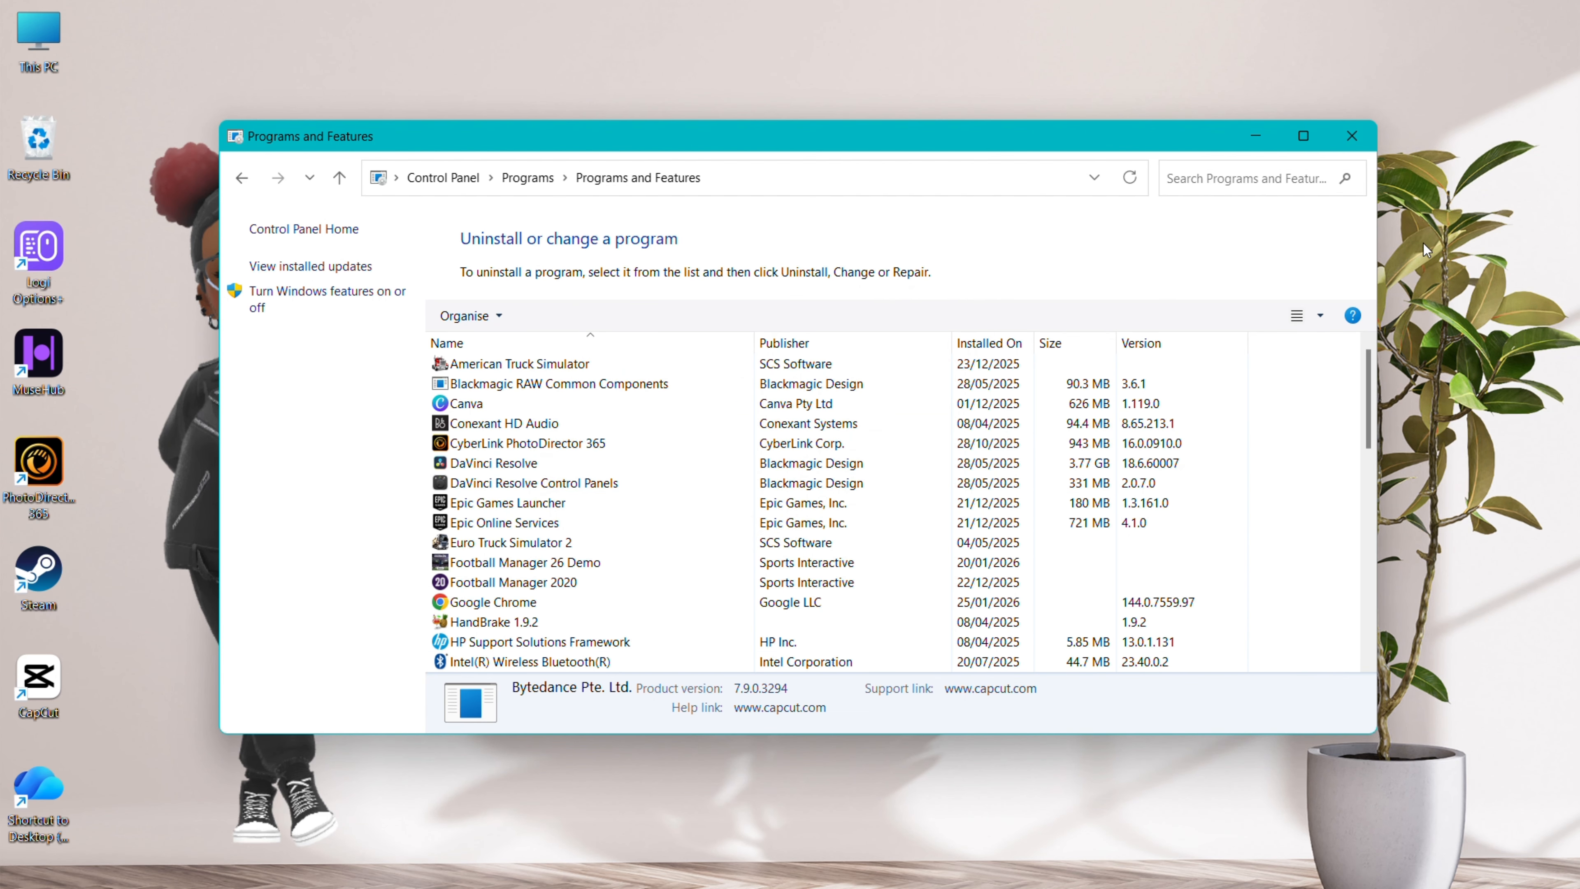
pyautogui.click(1357, 140)
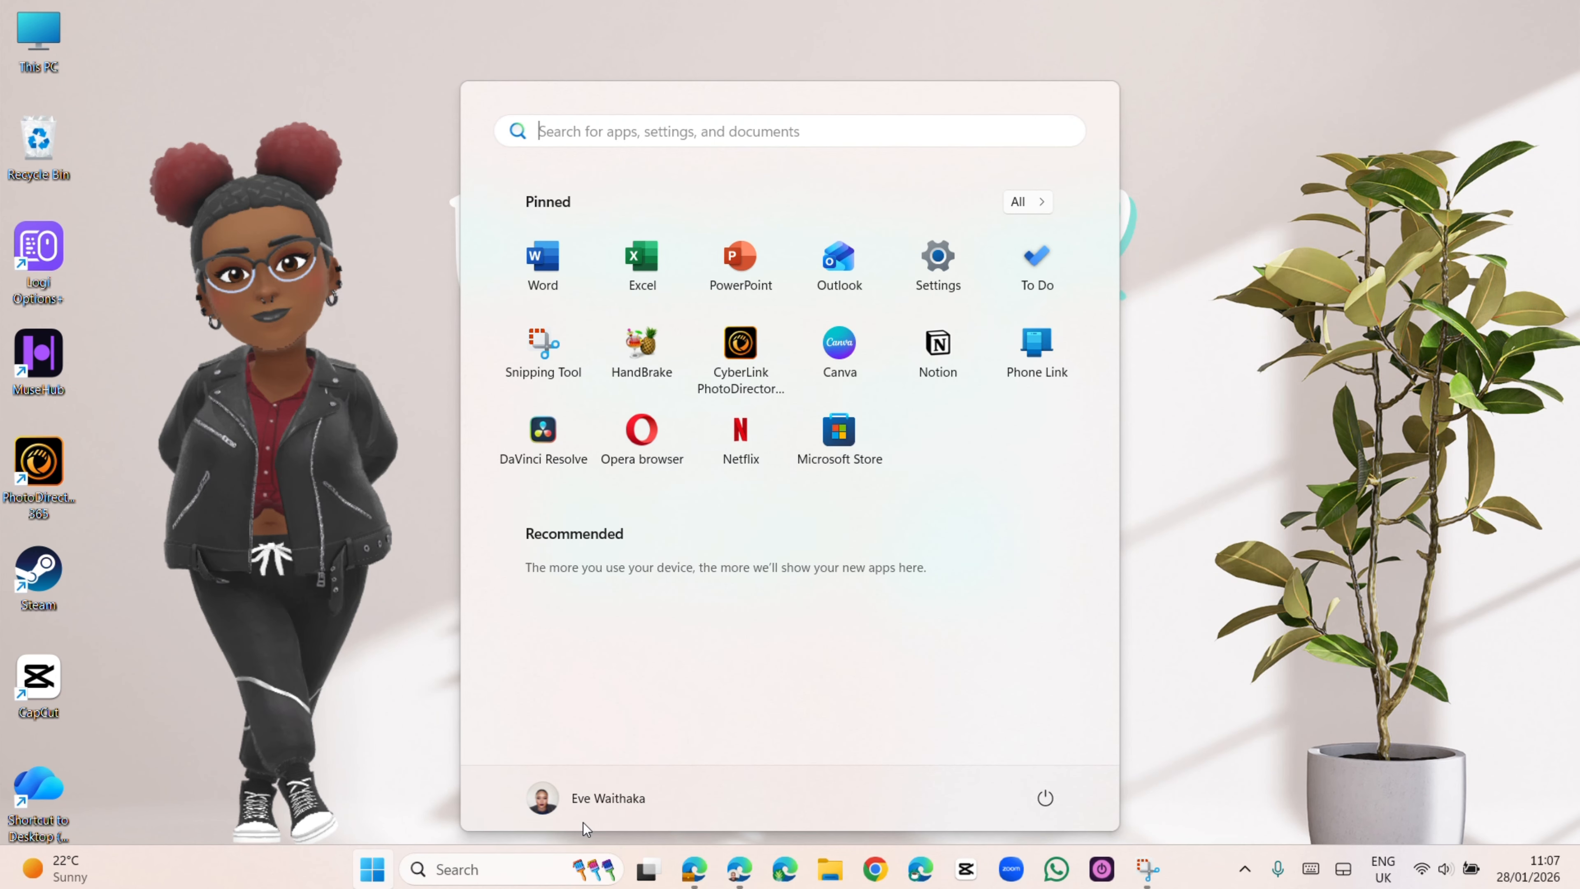
pyautogui.click(1044, 797)
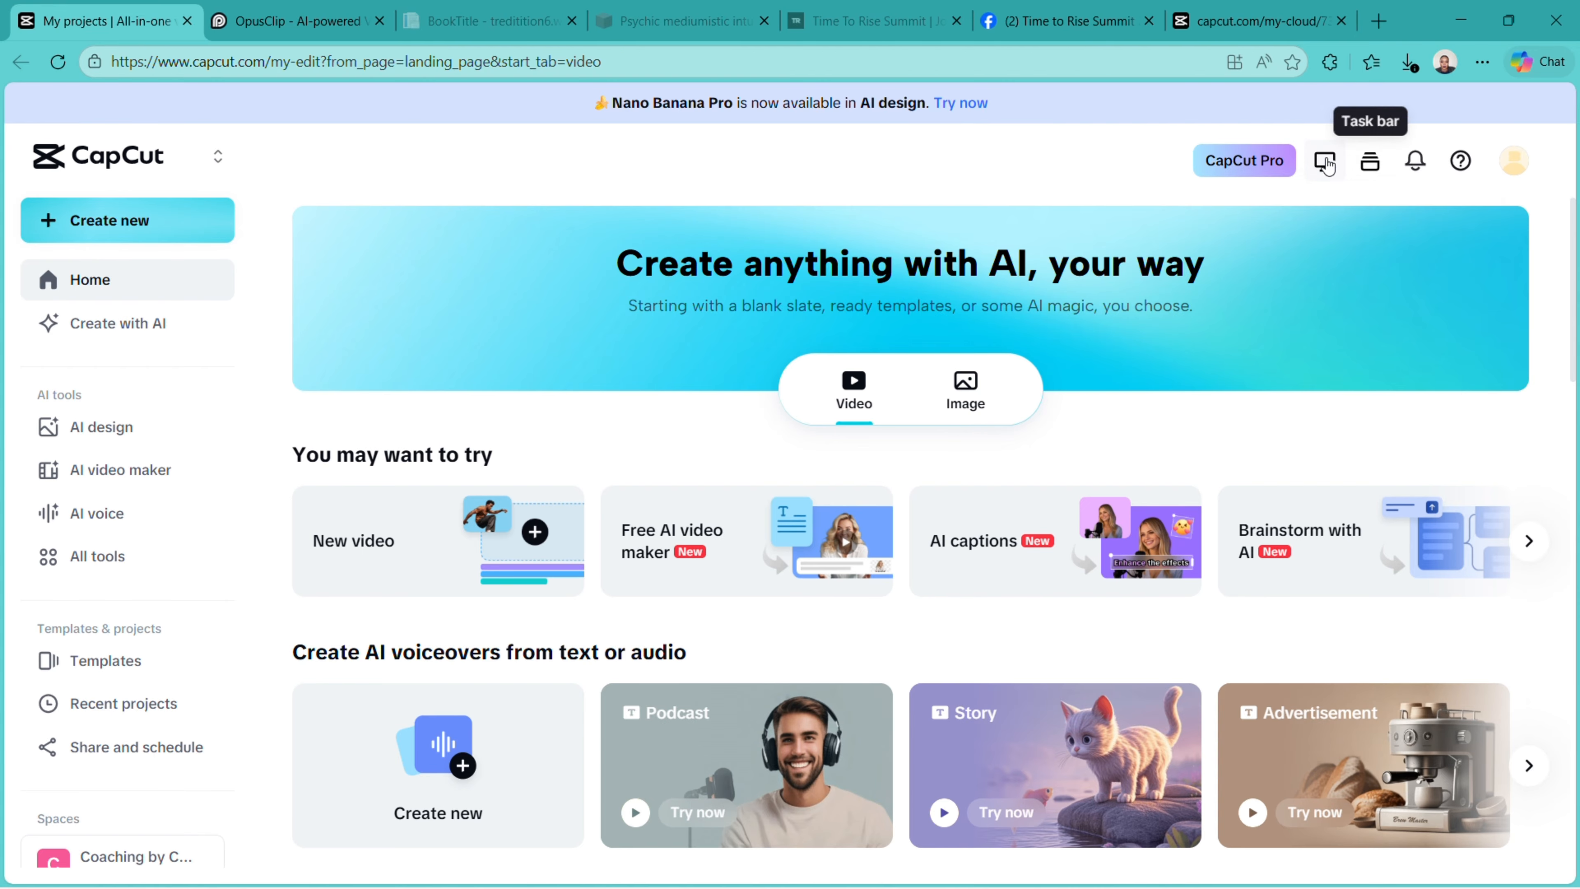
# Download the CapCut desktop installer and save it into the SSD's Editing Apps folder
pyautogui.click(1329, 163)
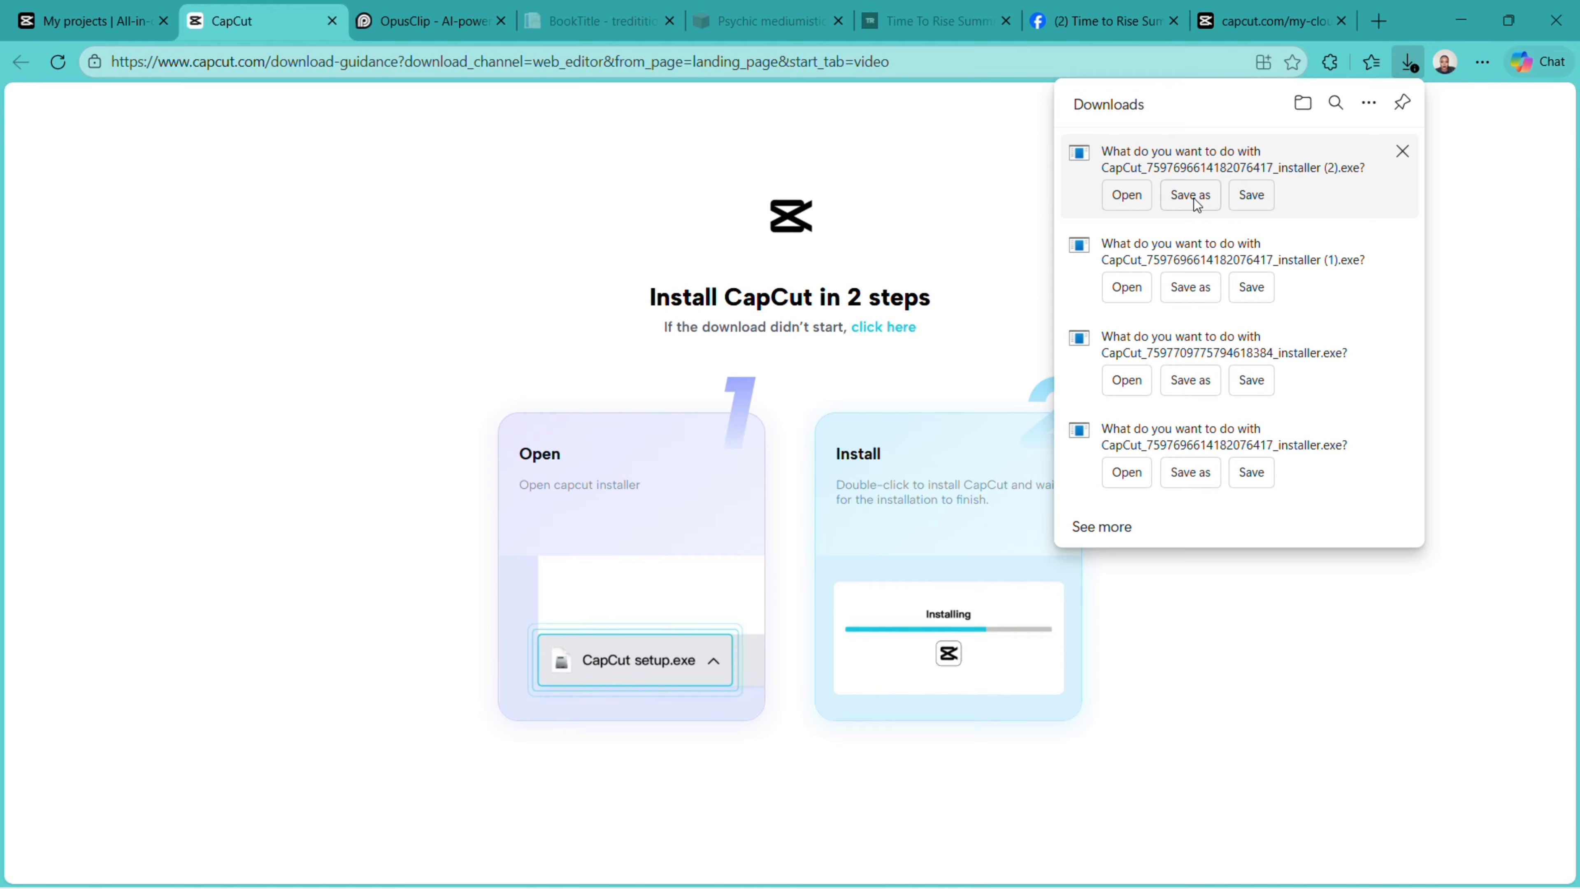
pyautogui.click(1191, 195)
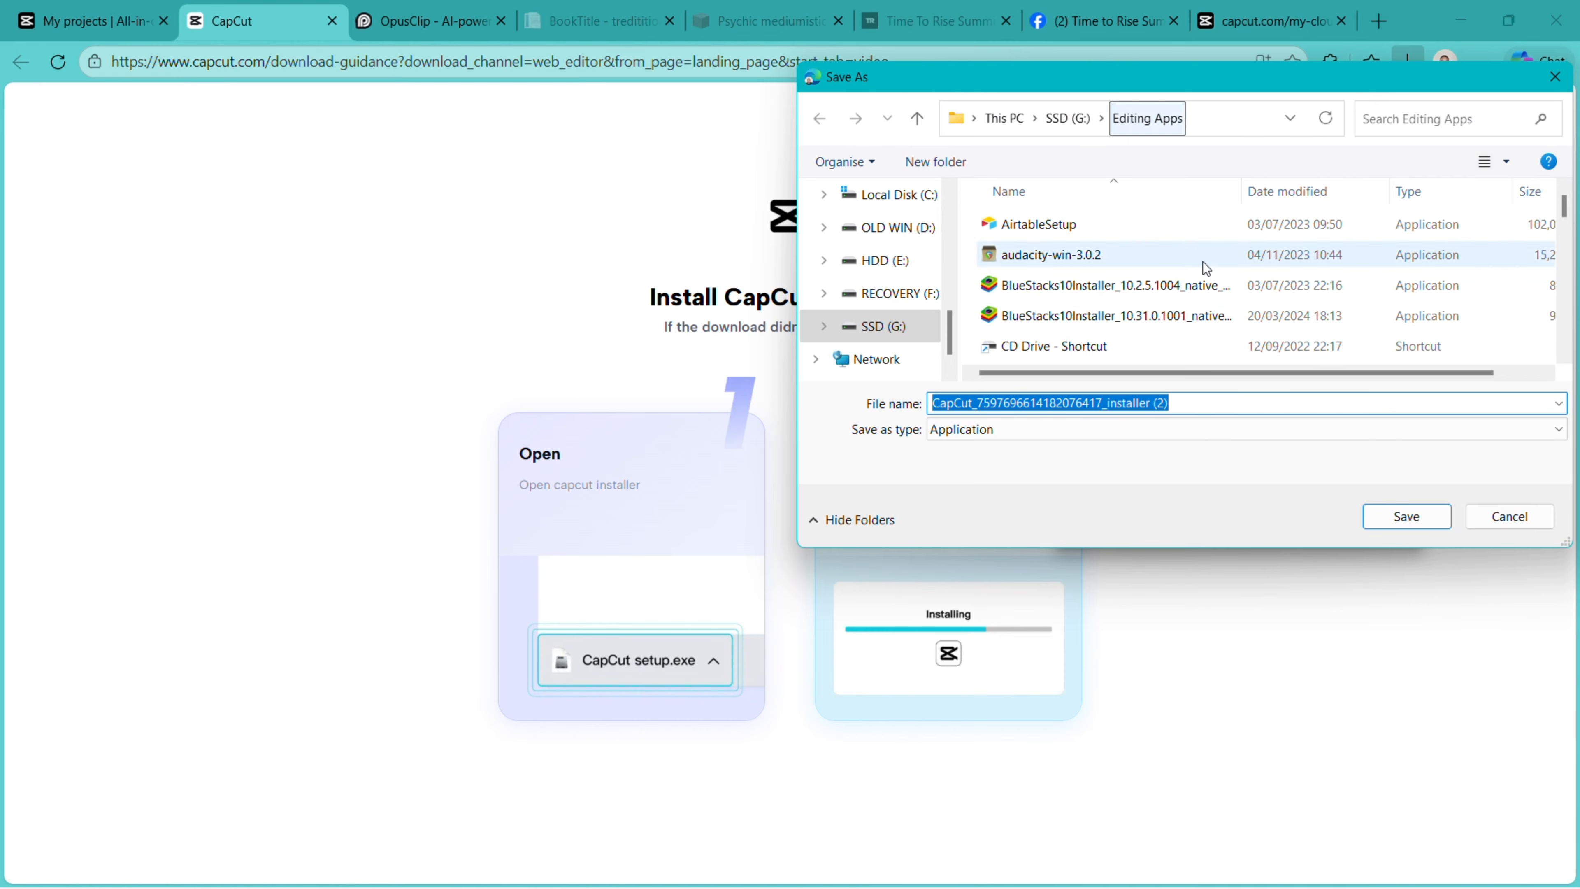
pyautogui.click(1188, 407)
pyautogui.press('Return')
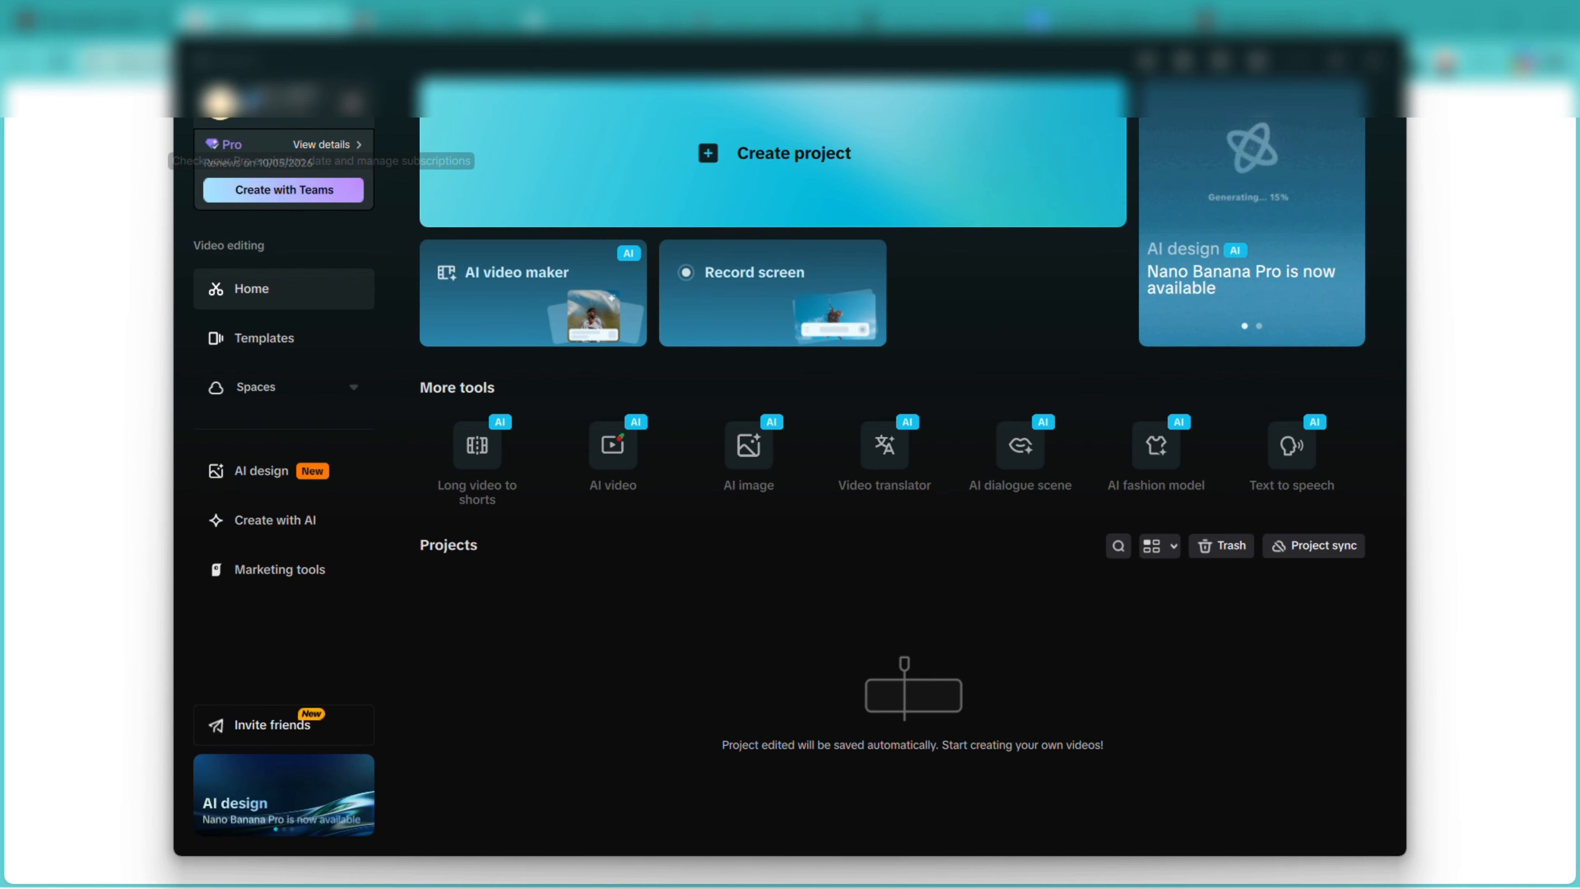
# Create a new project and place the imported Capcut Test video on the timeline
pyautogui.click(789, 159)
pyautogui.click(405, 215)
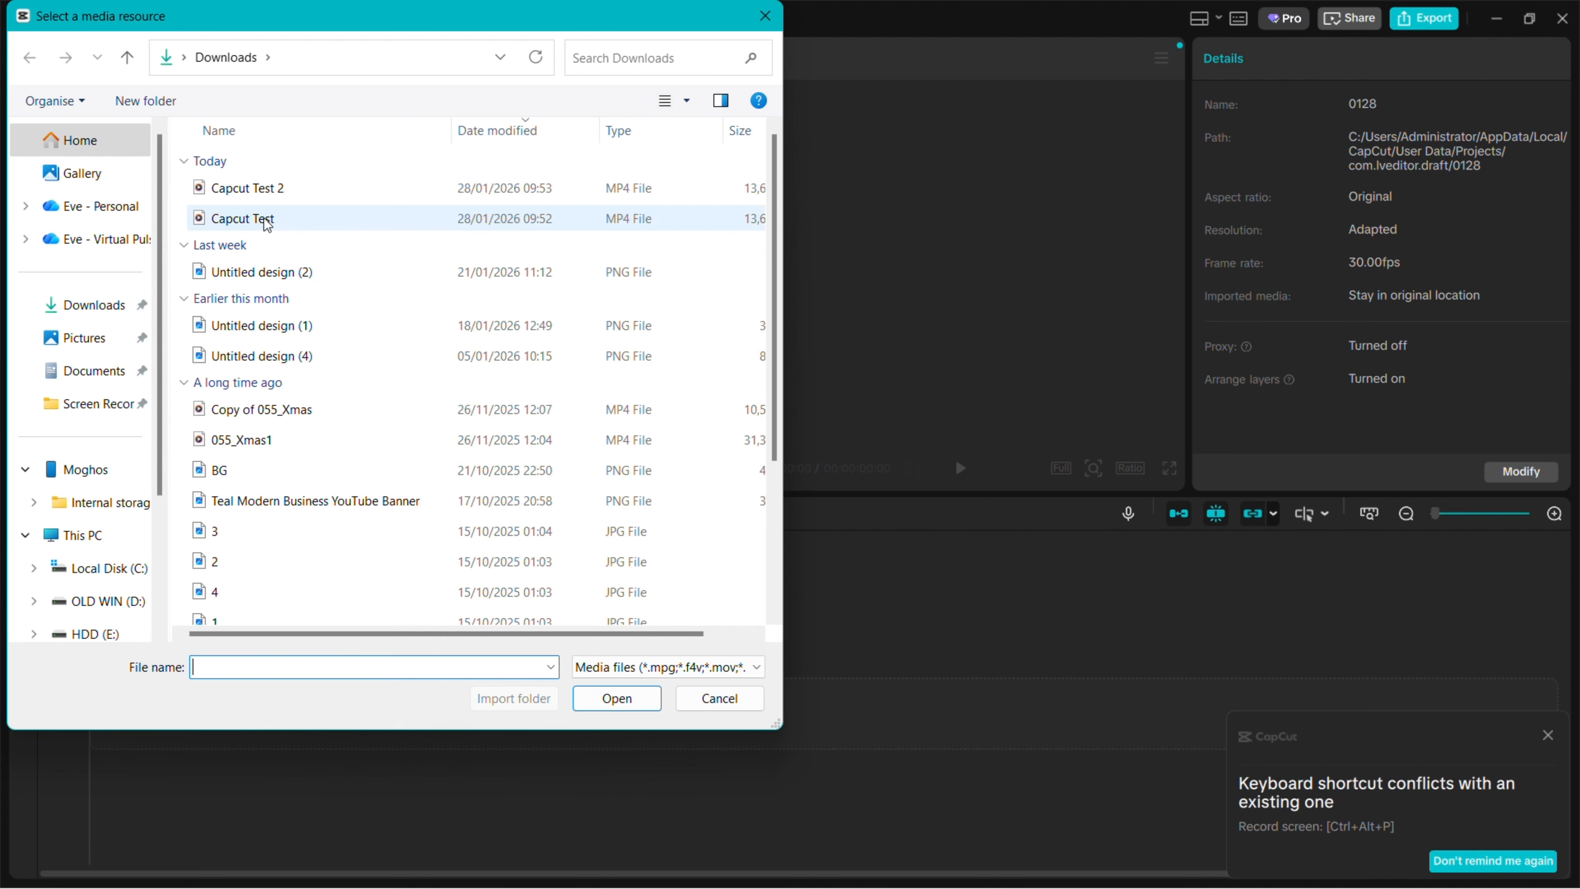
pyautogui.doubleClick(267, 225)
pyautogui.click(255, 223)
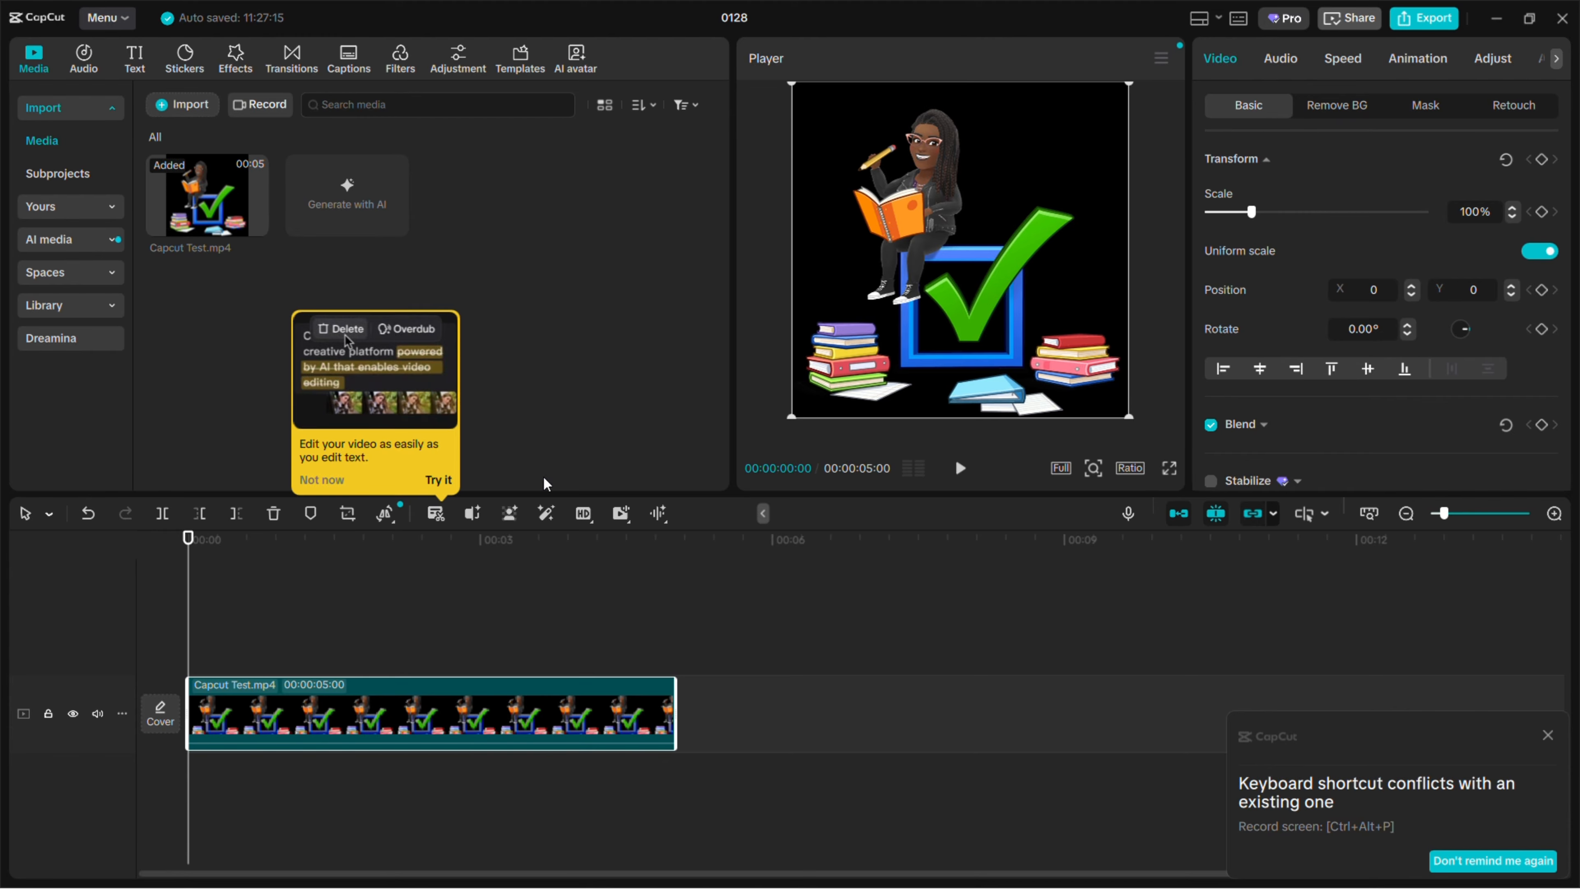
pyautogui.click(439, 481)
# Export the project as 'Capcut Test Fina' and close the sharing and shortcut notices
pyautogui.click(1425, 18)
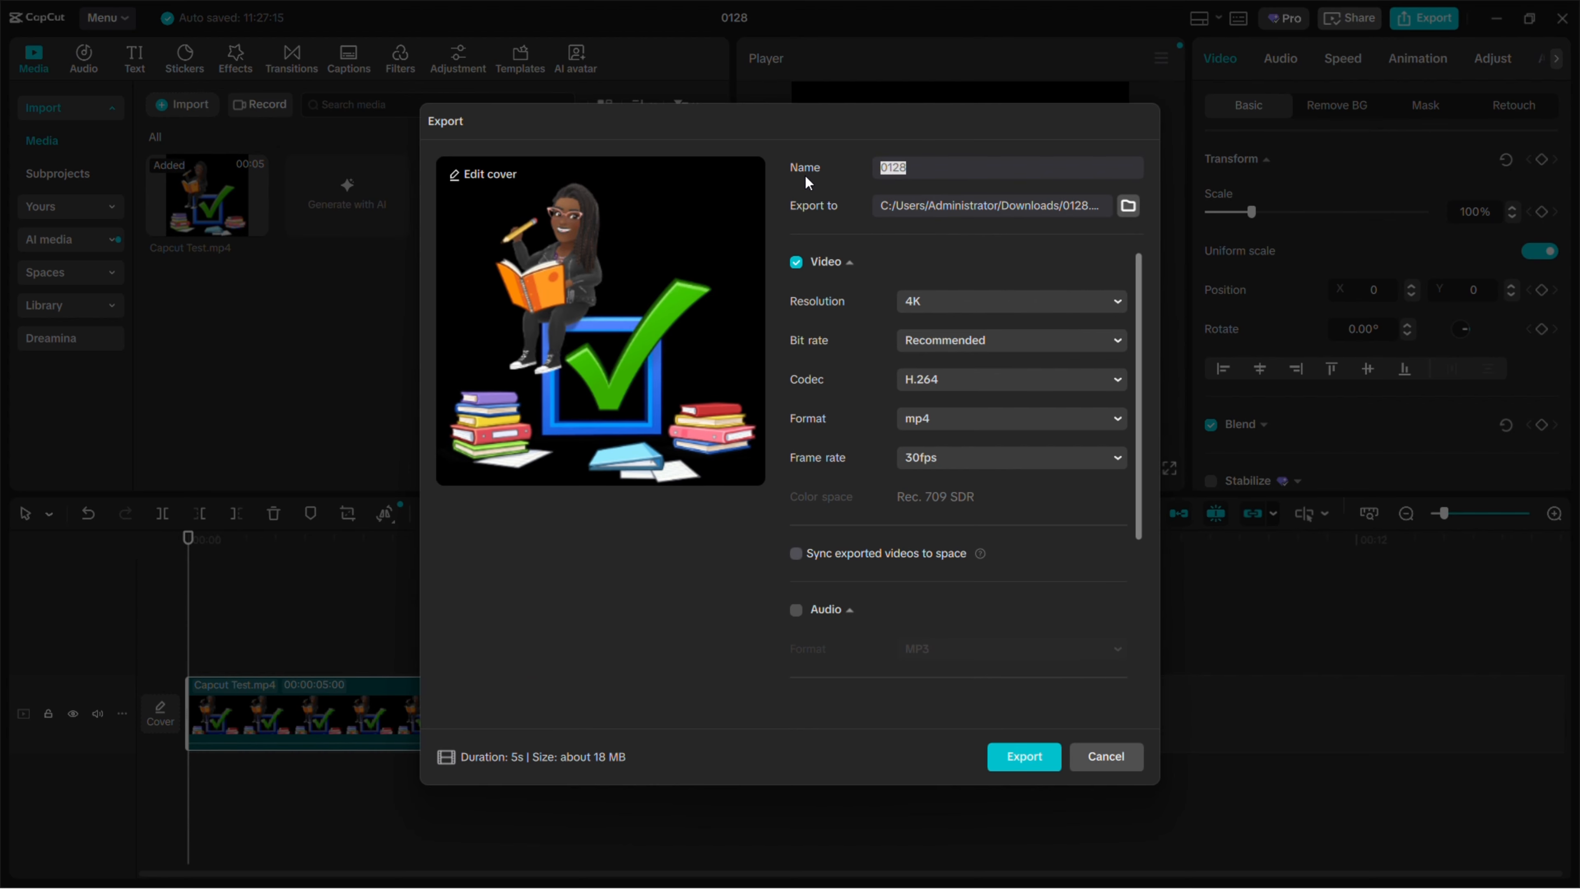
pyautogui.write('Capcut Test Final')
pyautogui.scroll(-2, 988, 315)
pyautogui.click(1019, 752)
pyautogui.click(1098, 748)
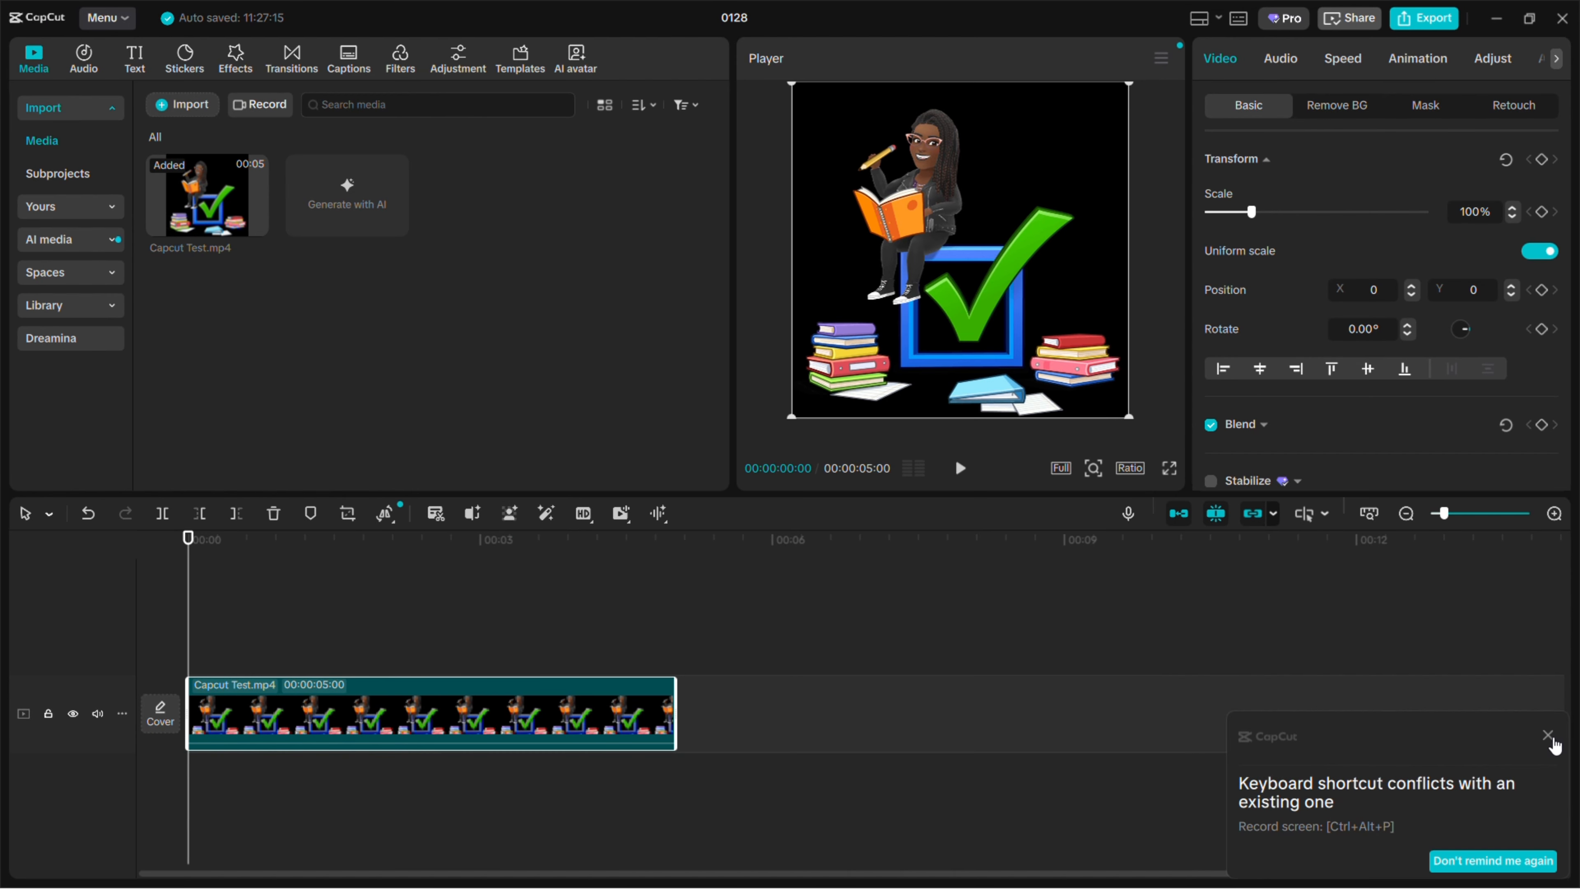
pyautogui.click(1548, 736)
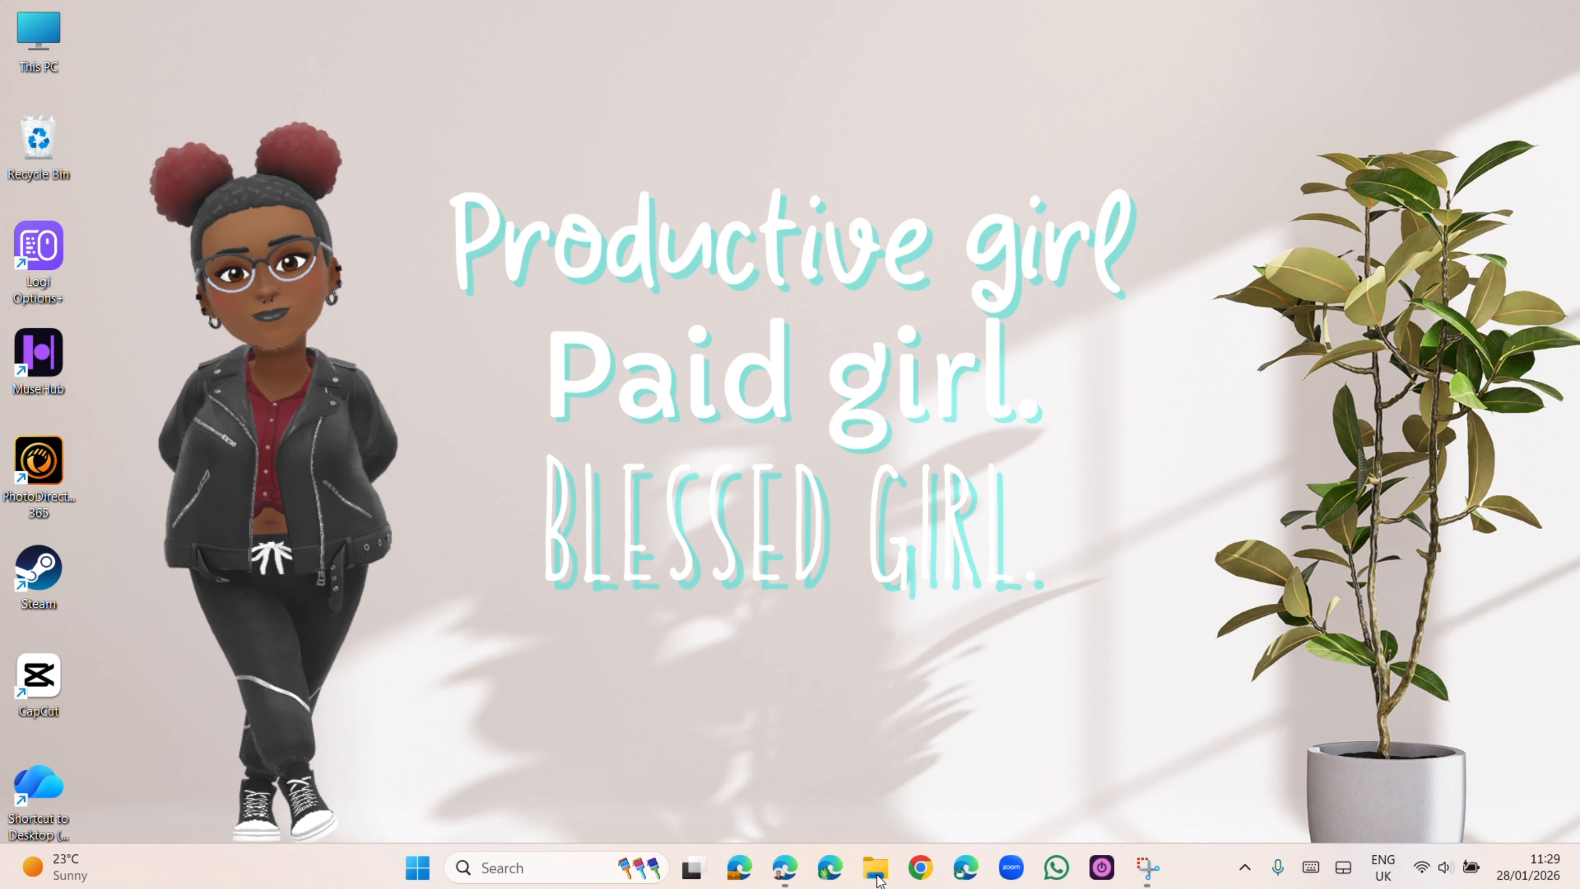
pyautogui.press('super+e')
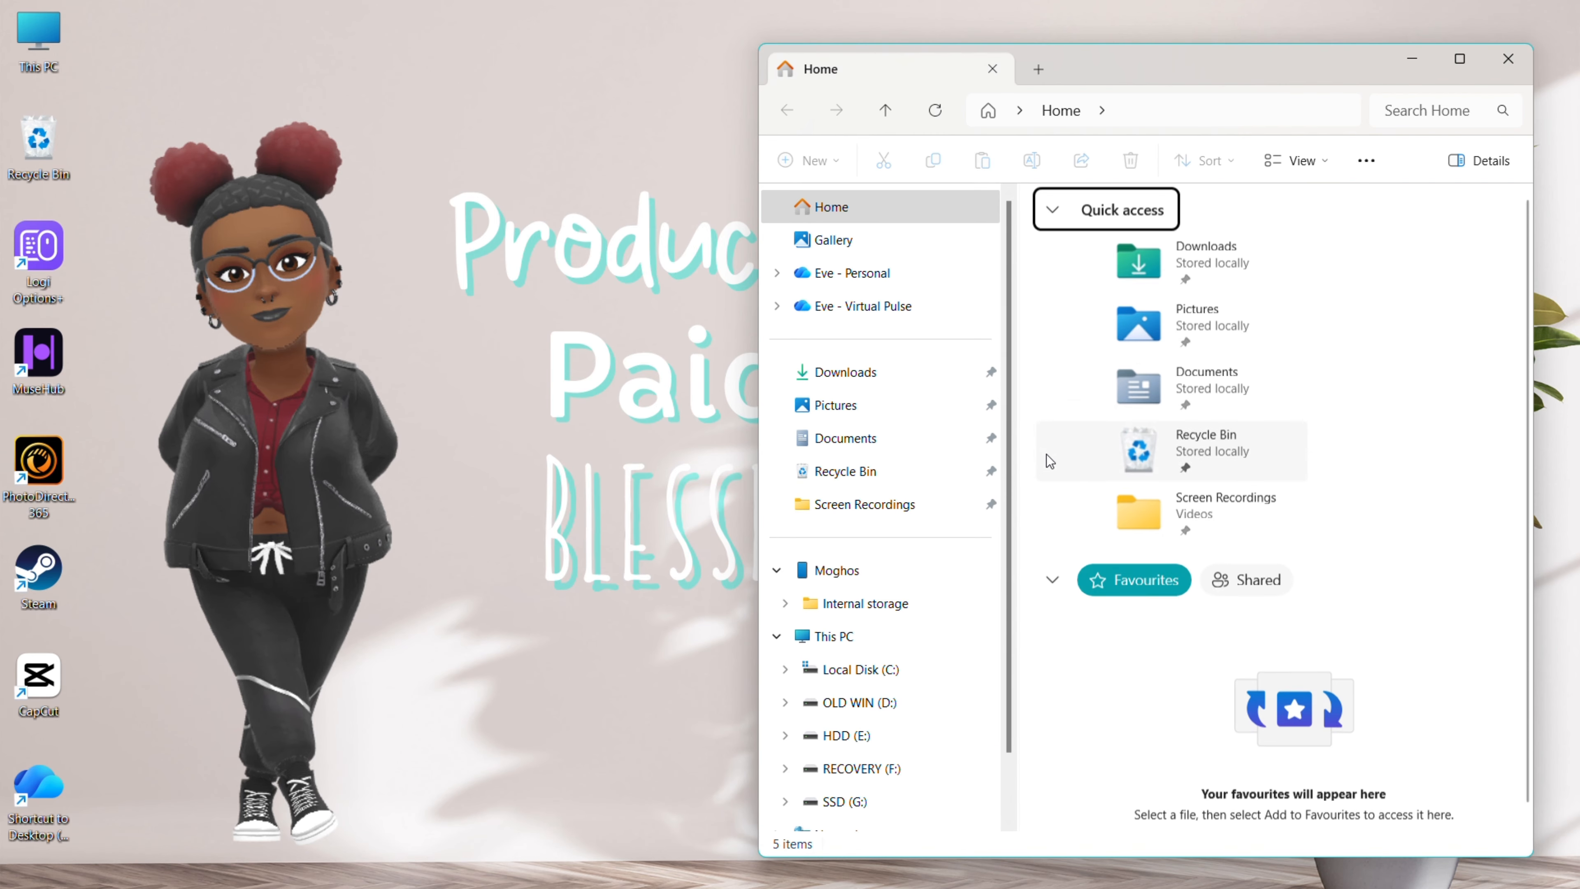
pyautogui.click(844, 801)
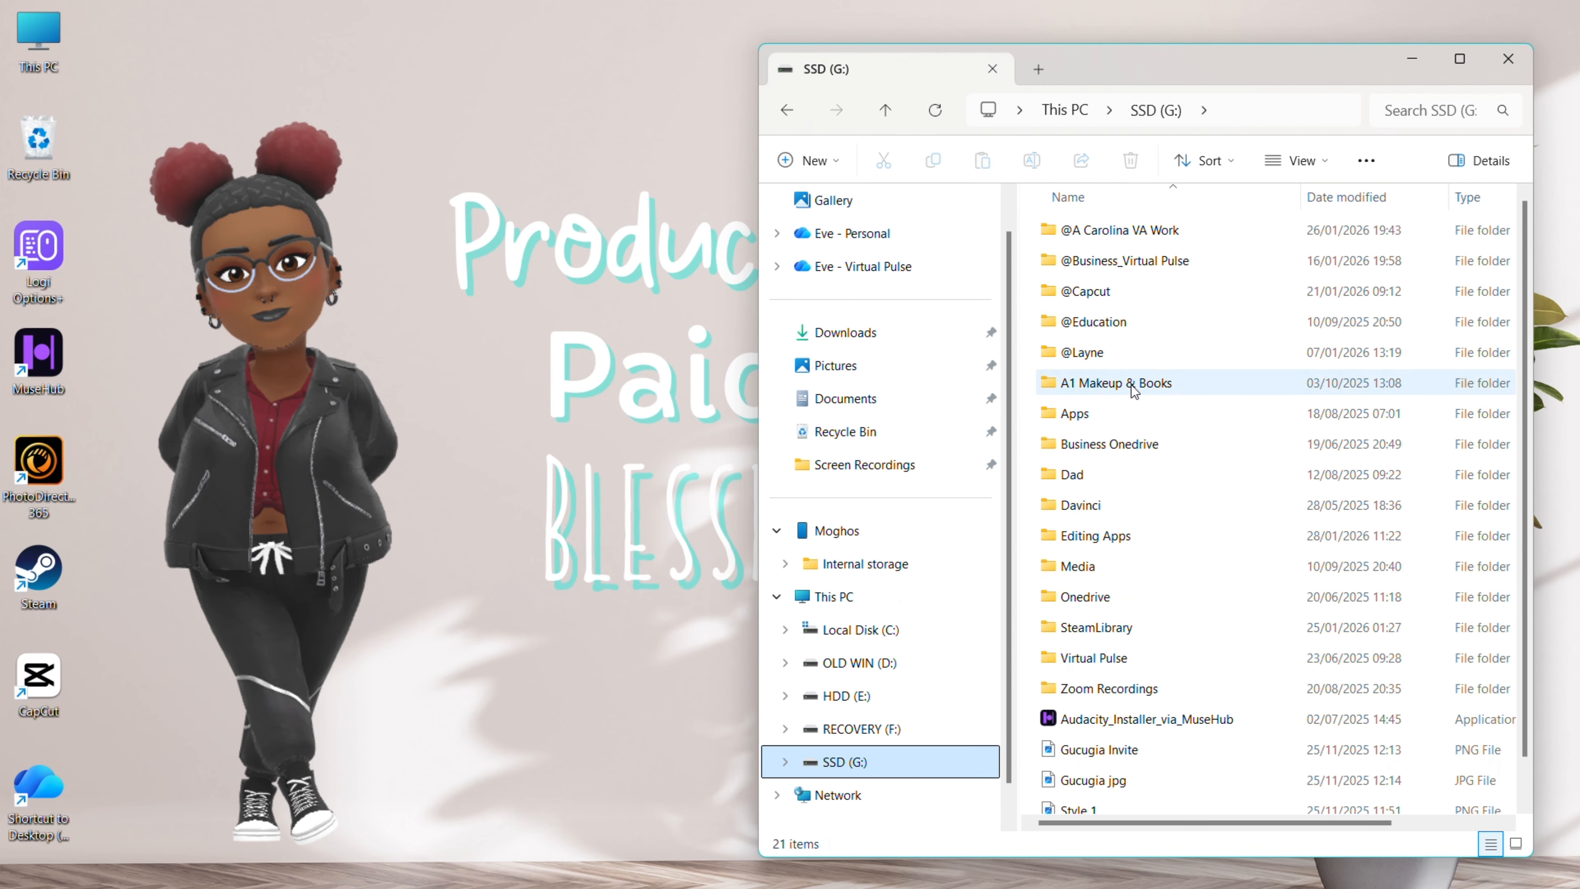
pyautogui.doubleClick(1128, 293)
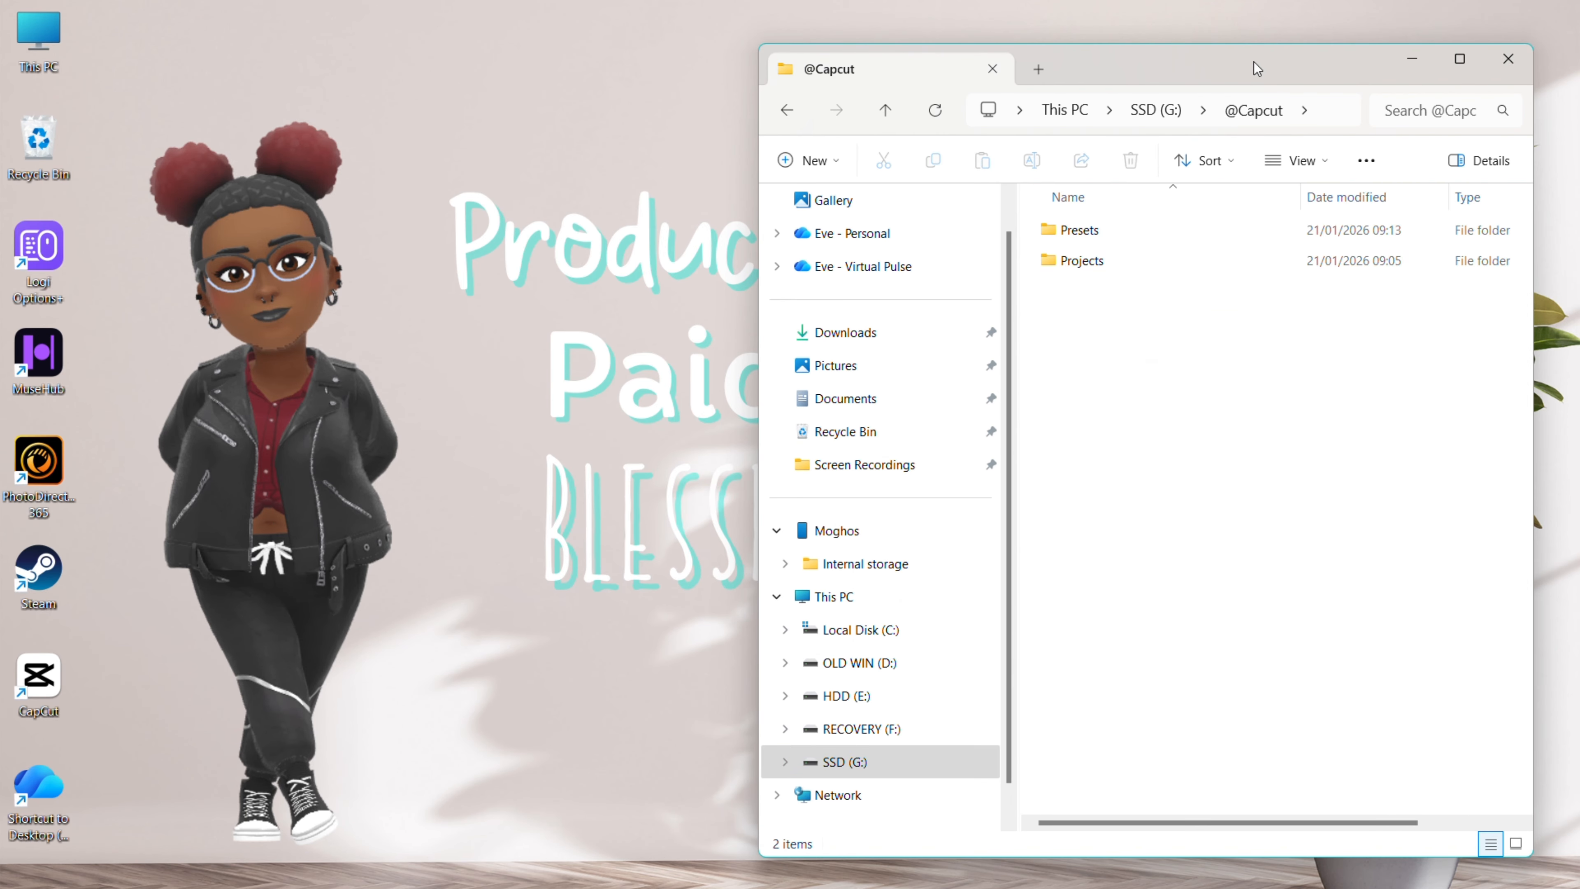
pyautogui.moveTo(1256, 67); pyautogui.dragTo(504, 47)
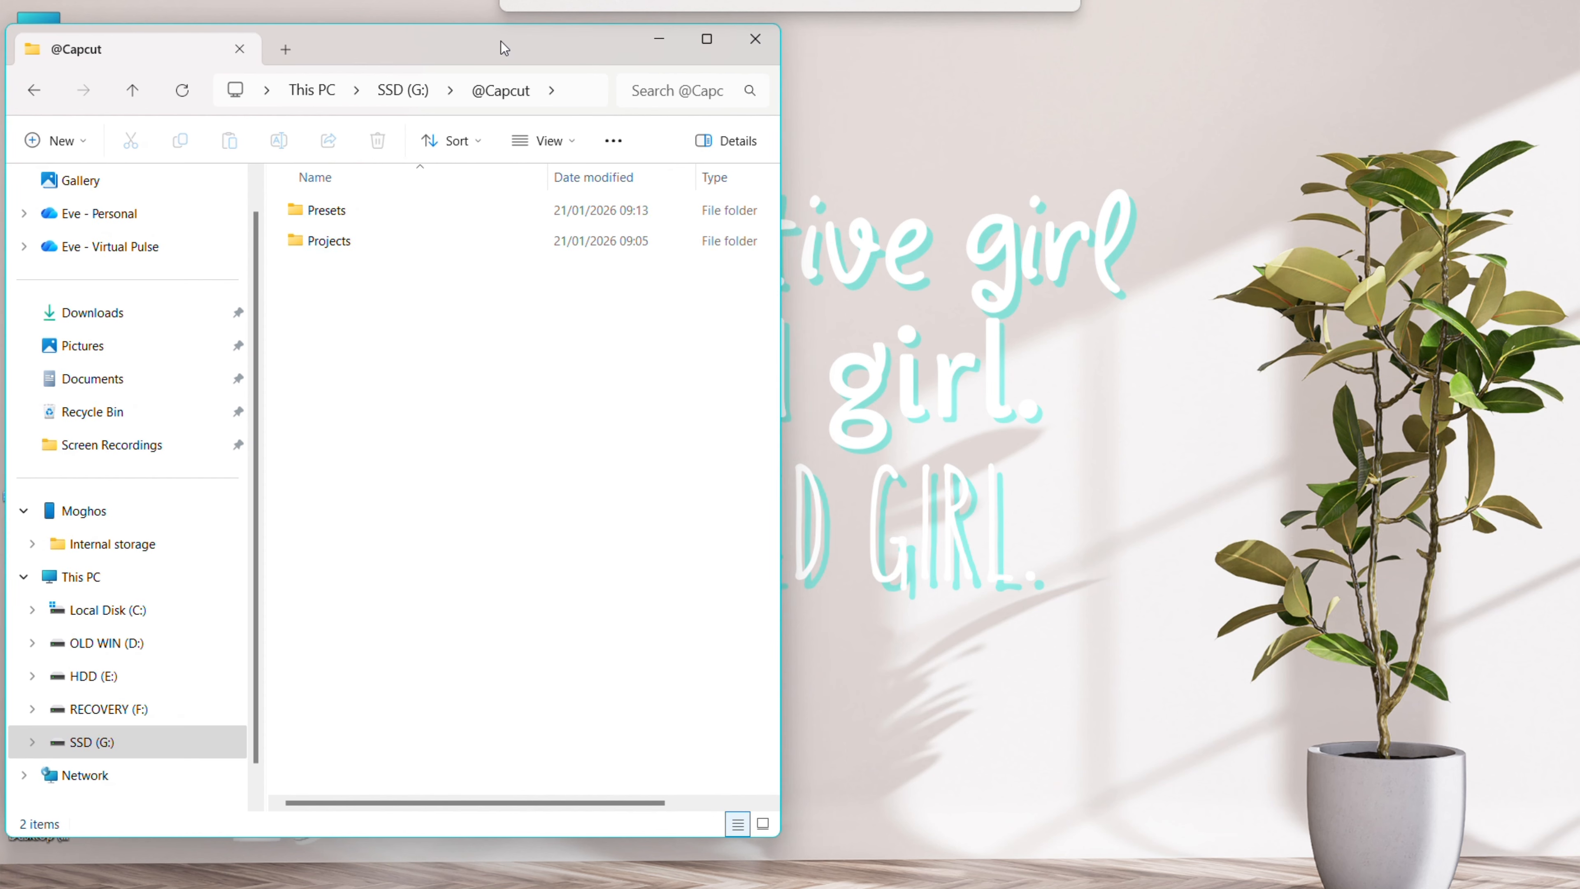
# Open %localappdata% in a second File Explorer window using Run
pyautogui.click(844, 572)
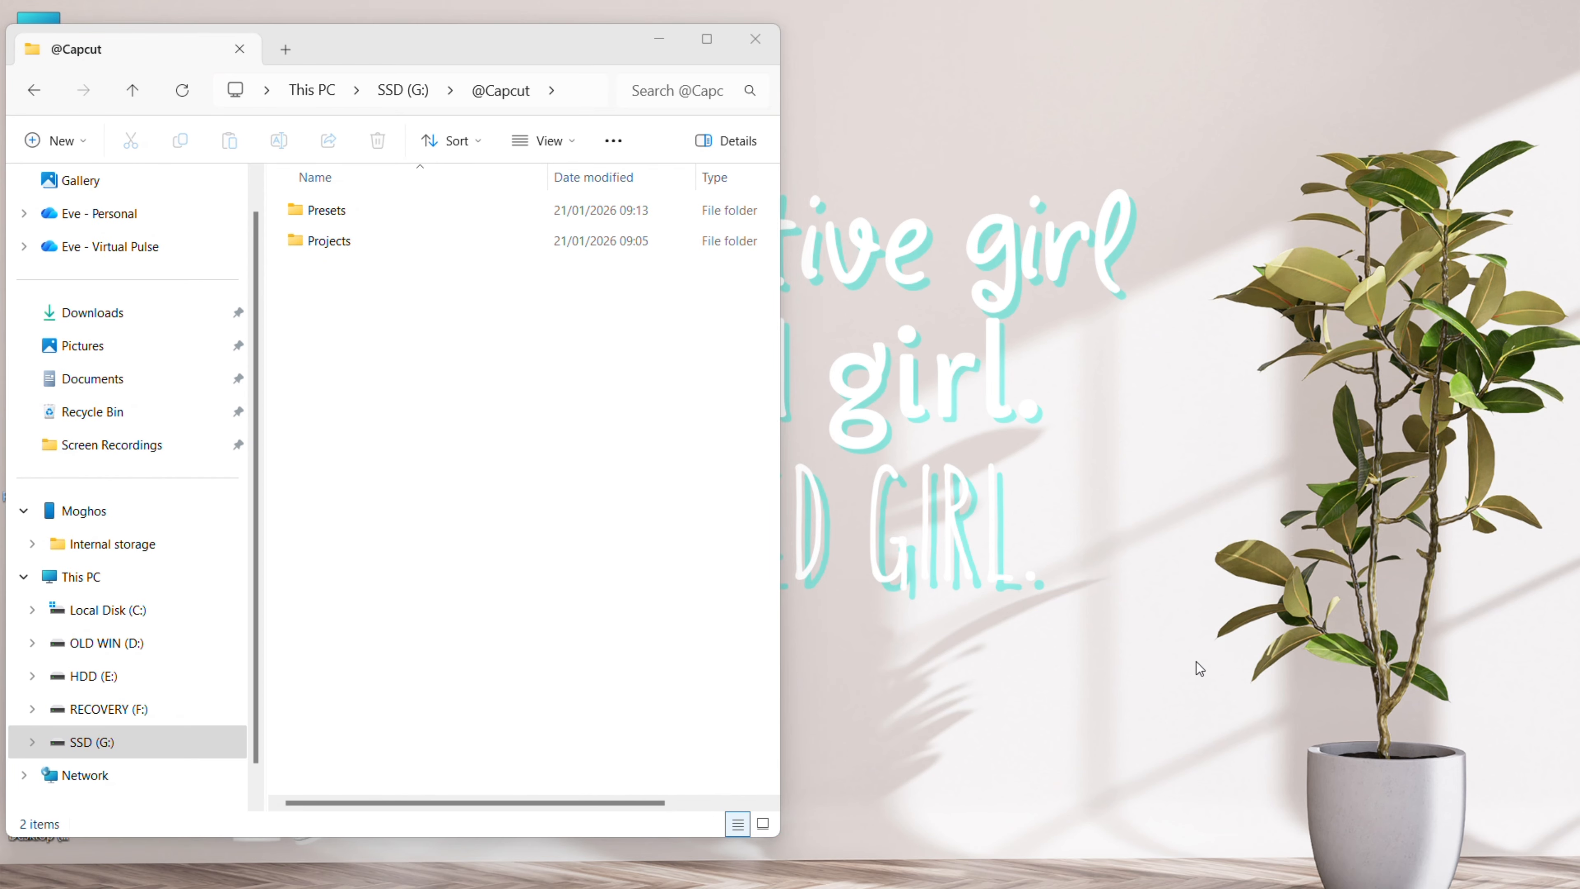
pyautogui.press('super+r')
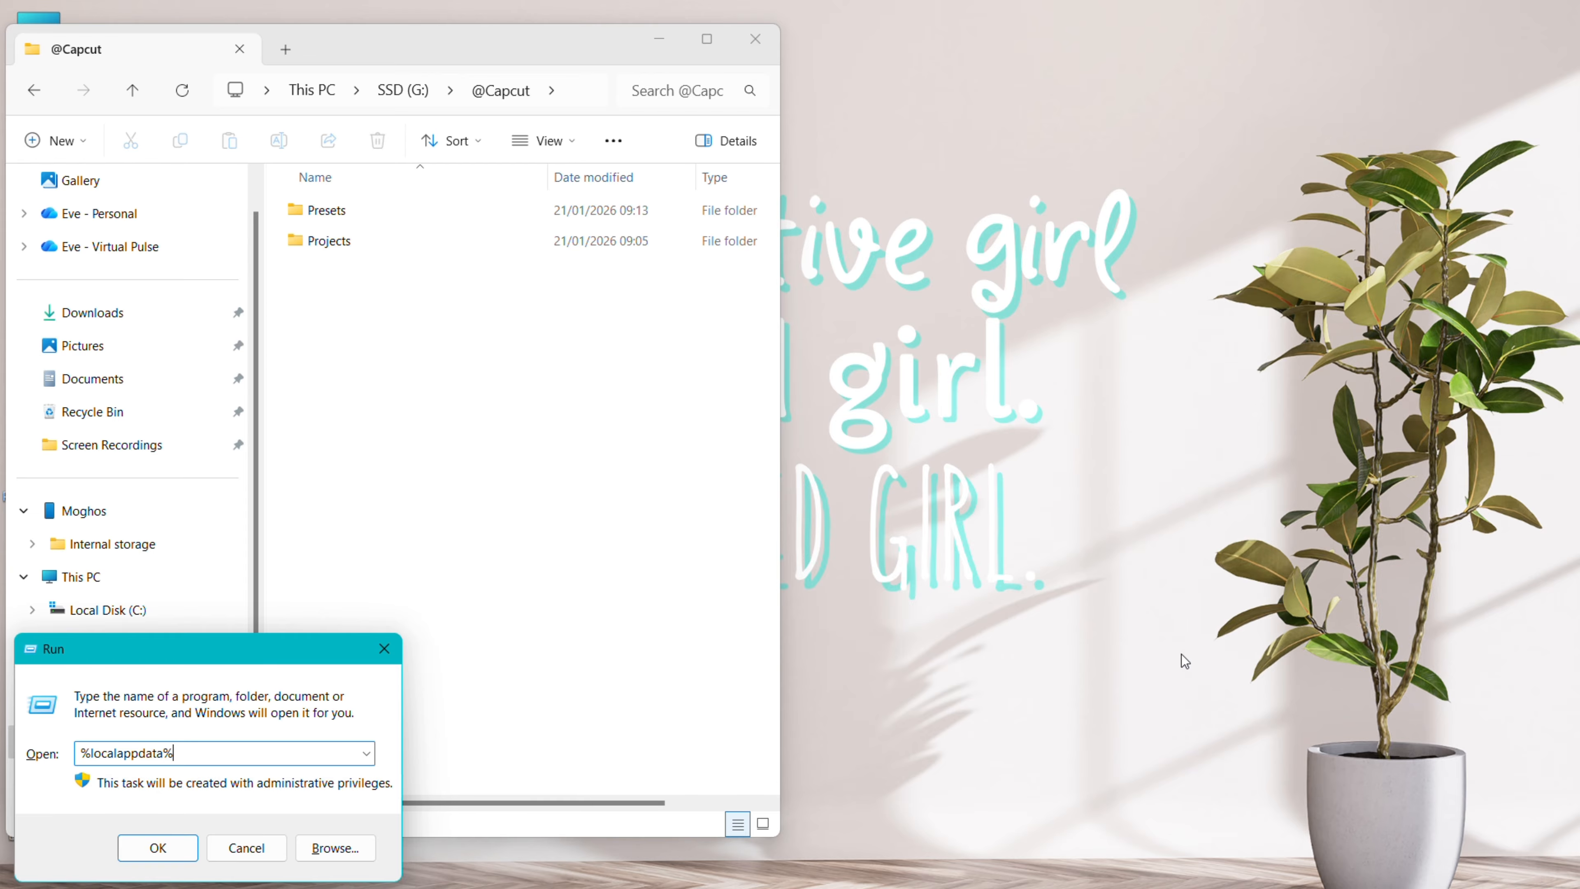
pyautogui.press('Return')
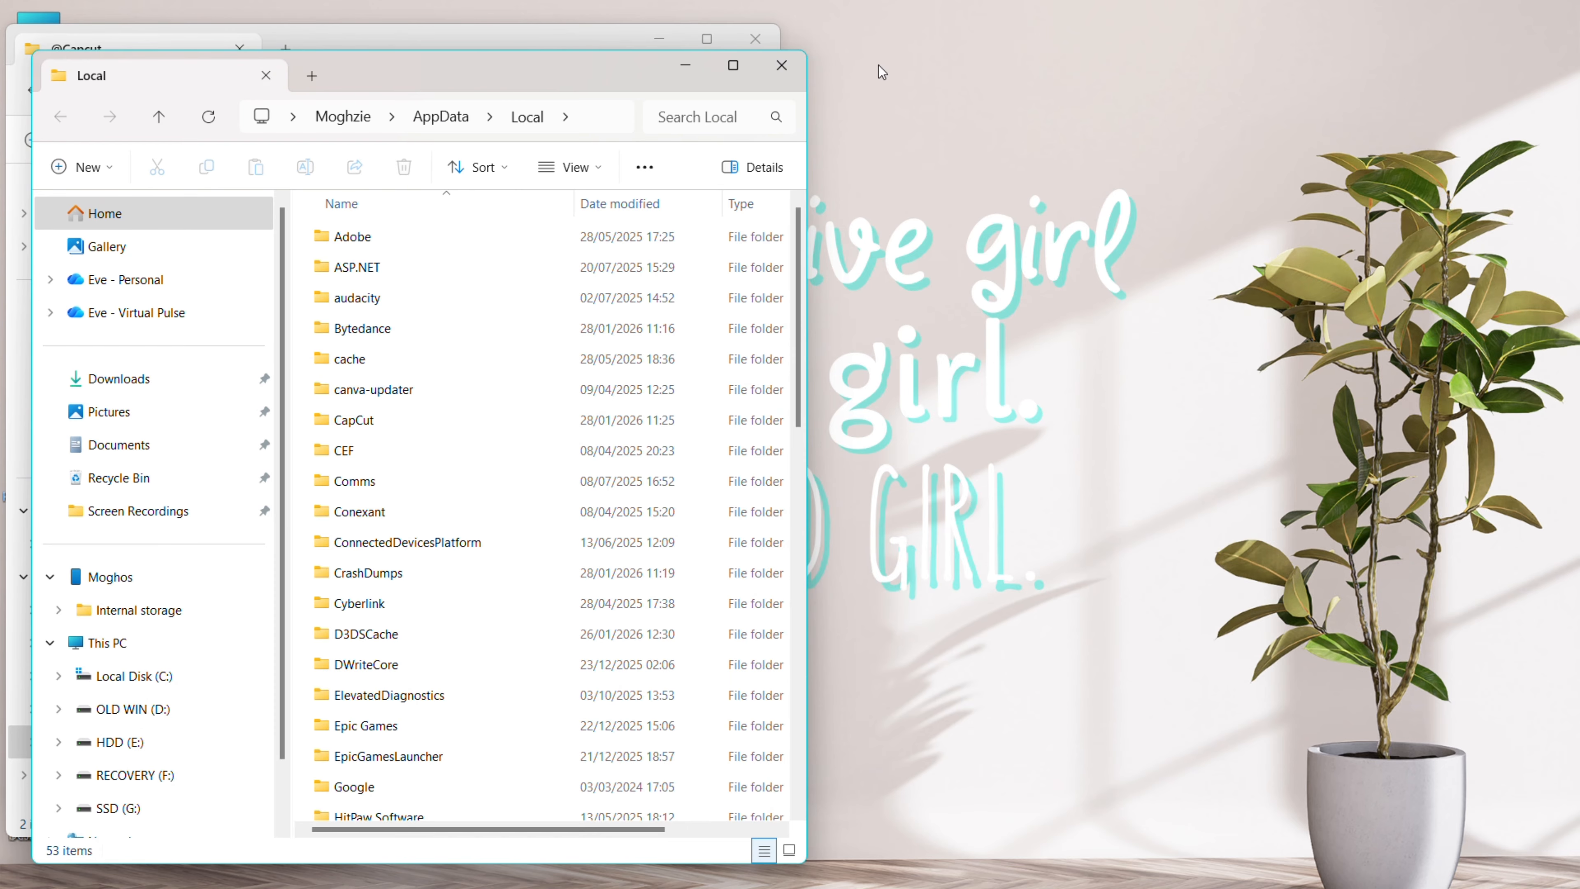
# Snap the Local window right and open CapCut\User Data\Presets\Combination\Presets
pyautogui.moveTo(525, 73); pyautogui.dragTo(1282, 72)
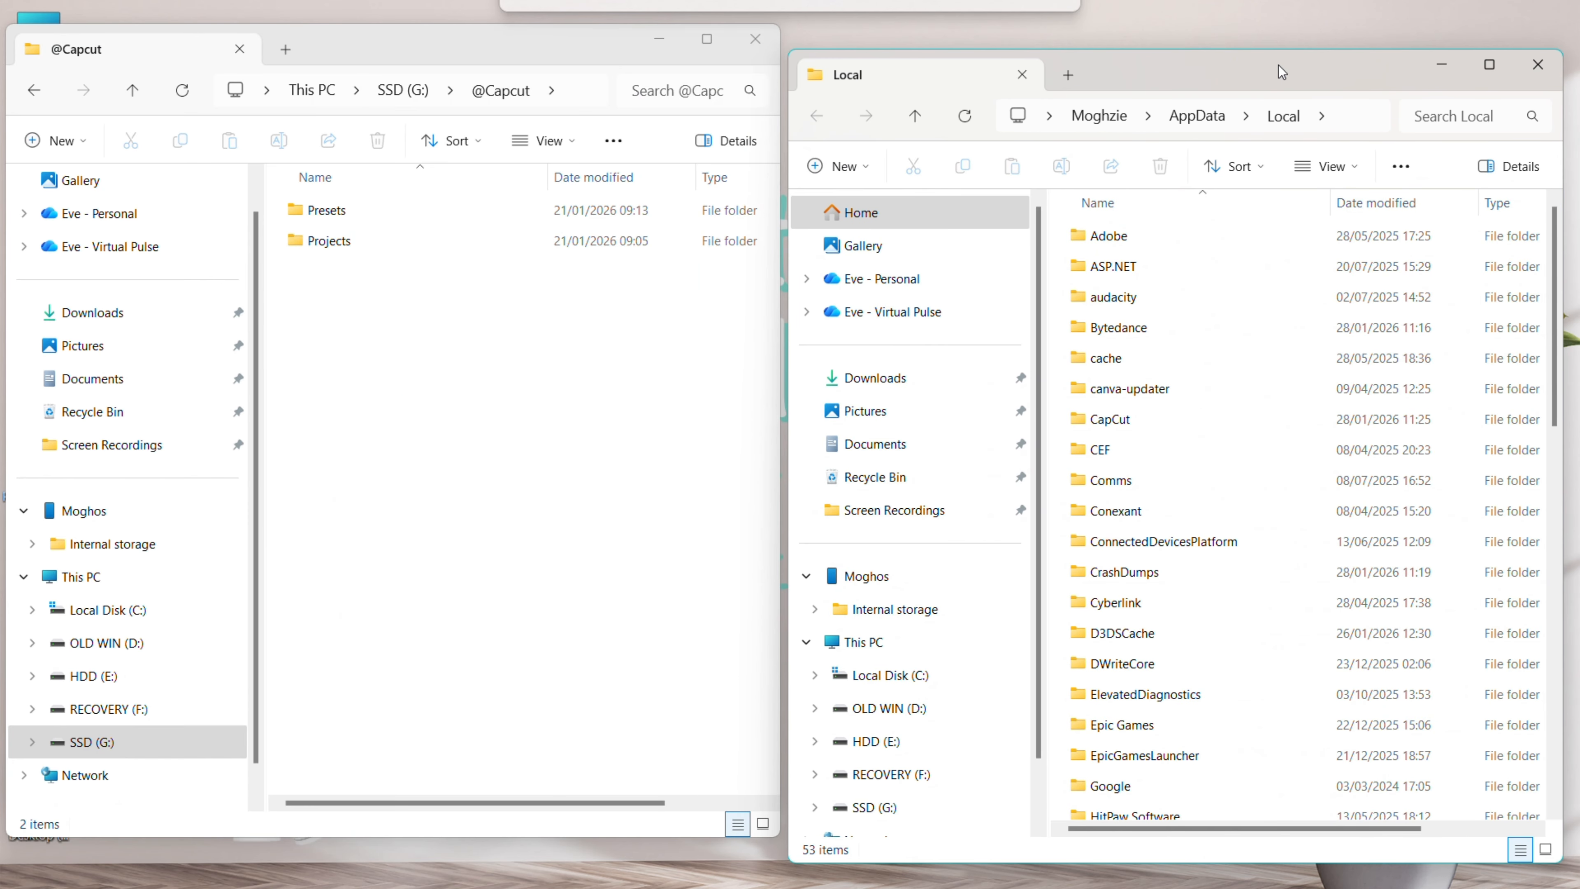
pyautogui.click(1119, 329)
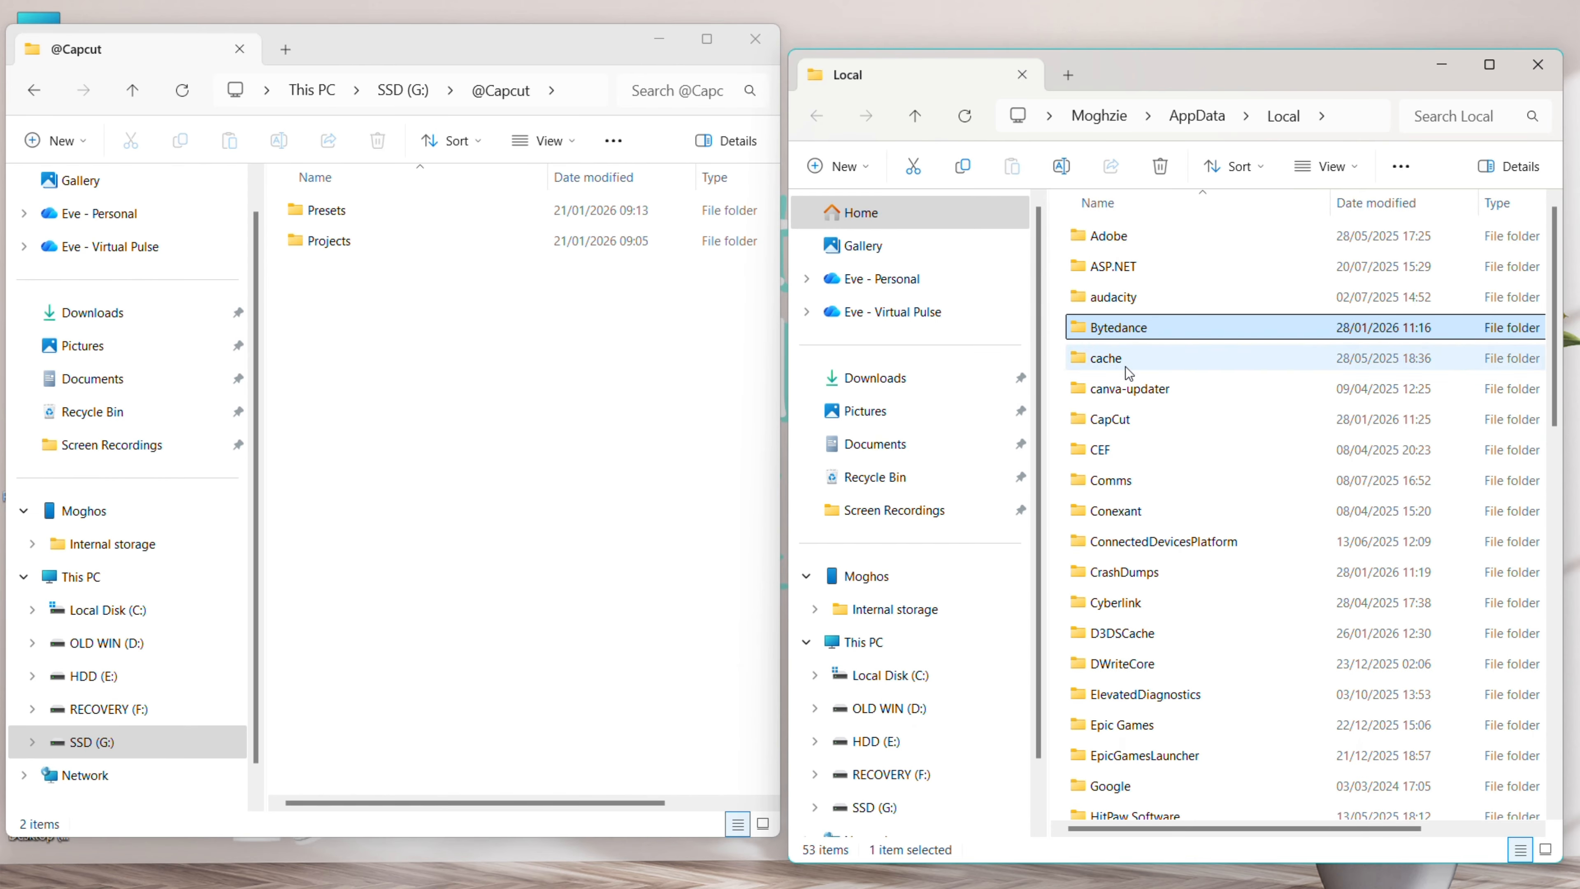
pyautogui.click(1119, 420)
pyautogui.doubleClick(1178, 427)
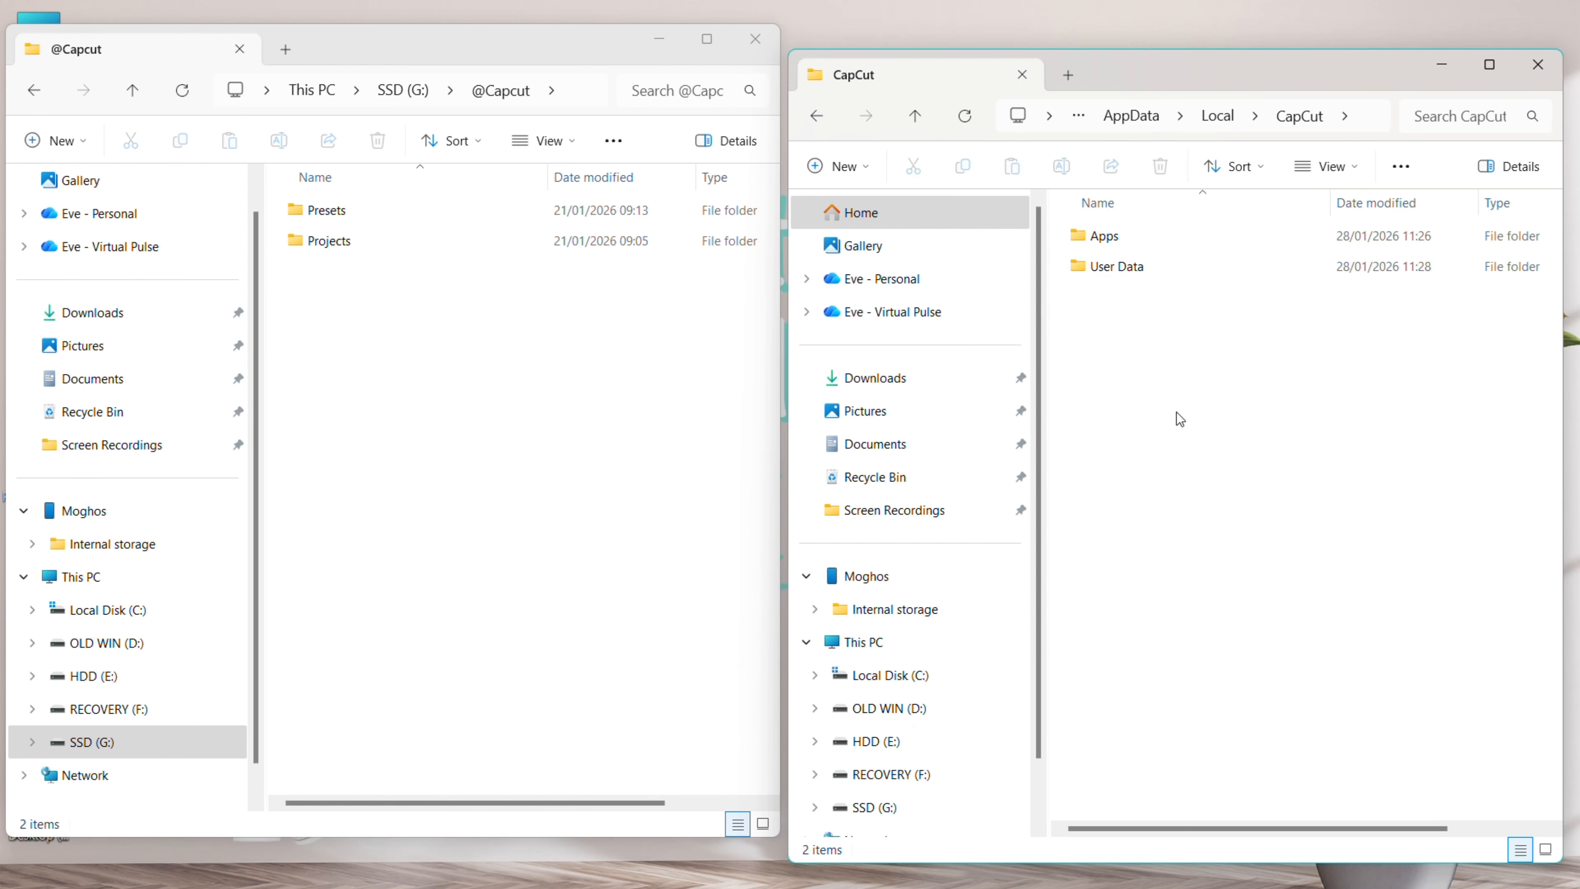
pyautogui.doubleClick(1159, 261)
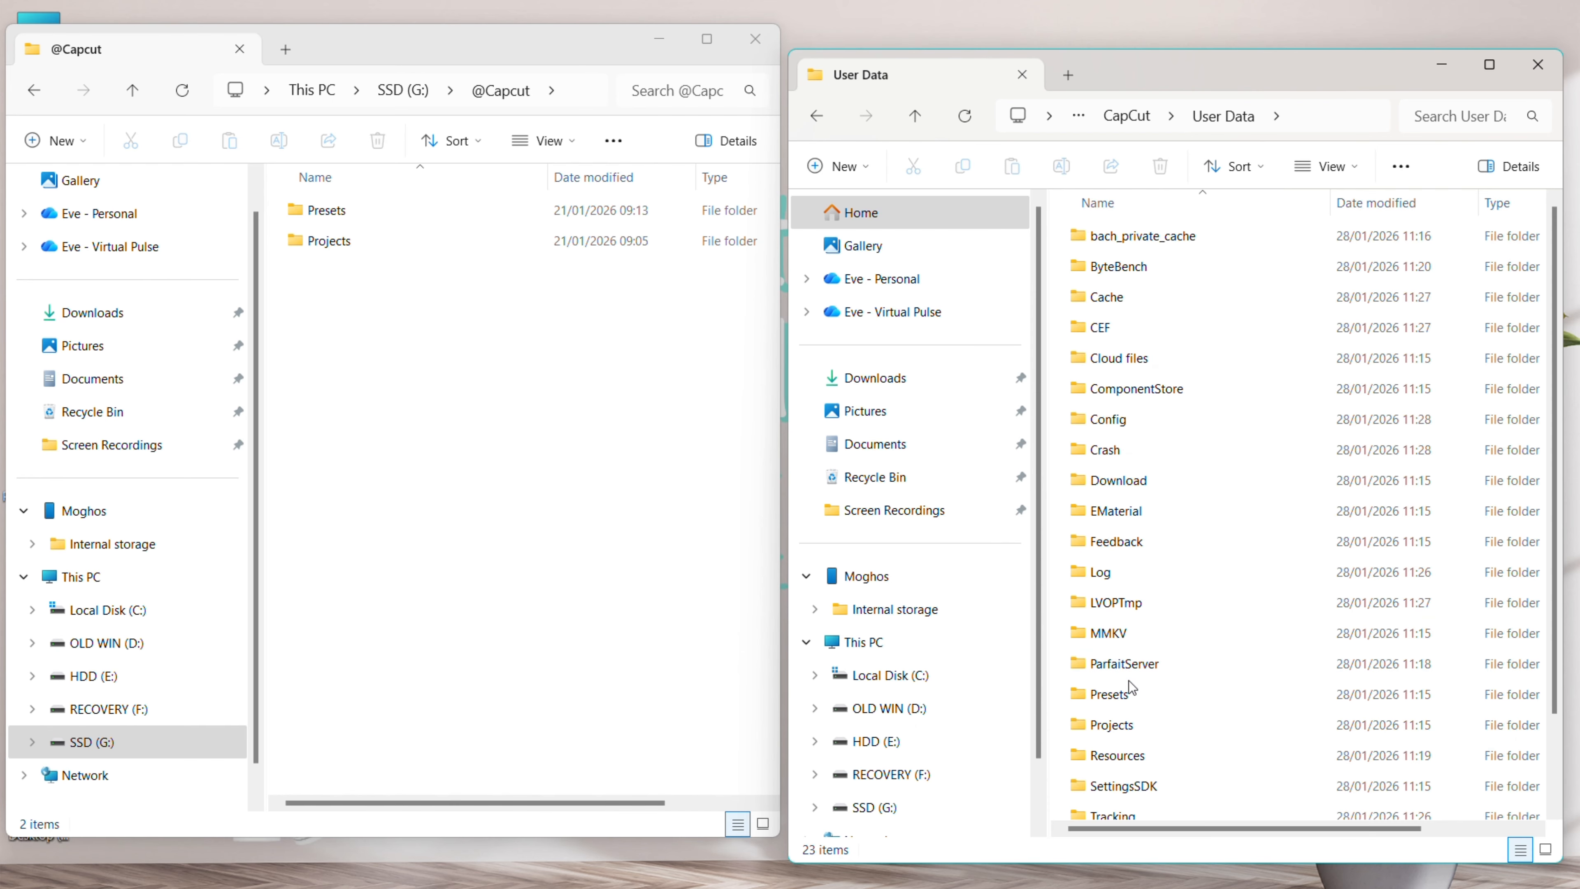
pyautogui.doubleClick(1130, 695)
pyautogui.doubleClick(1172, 235)
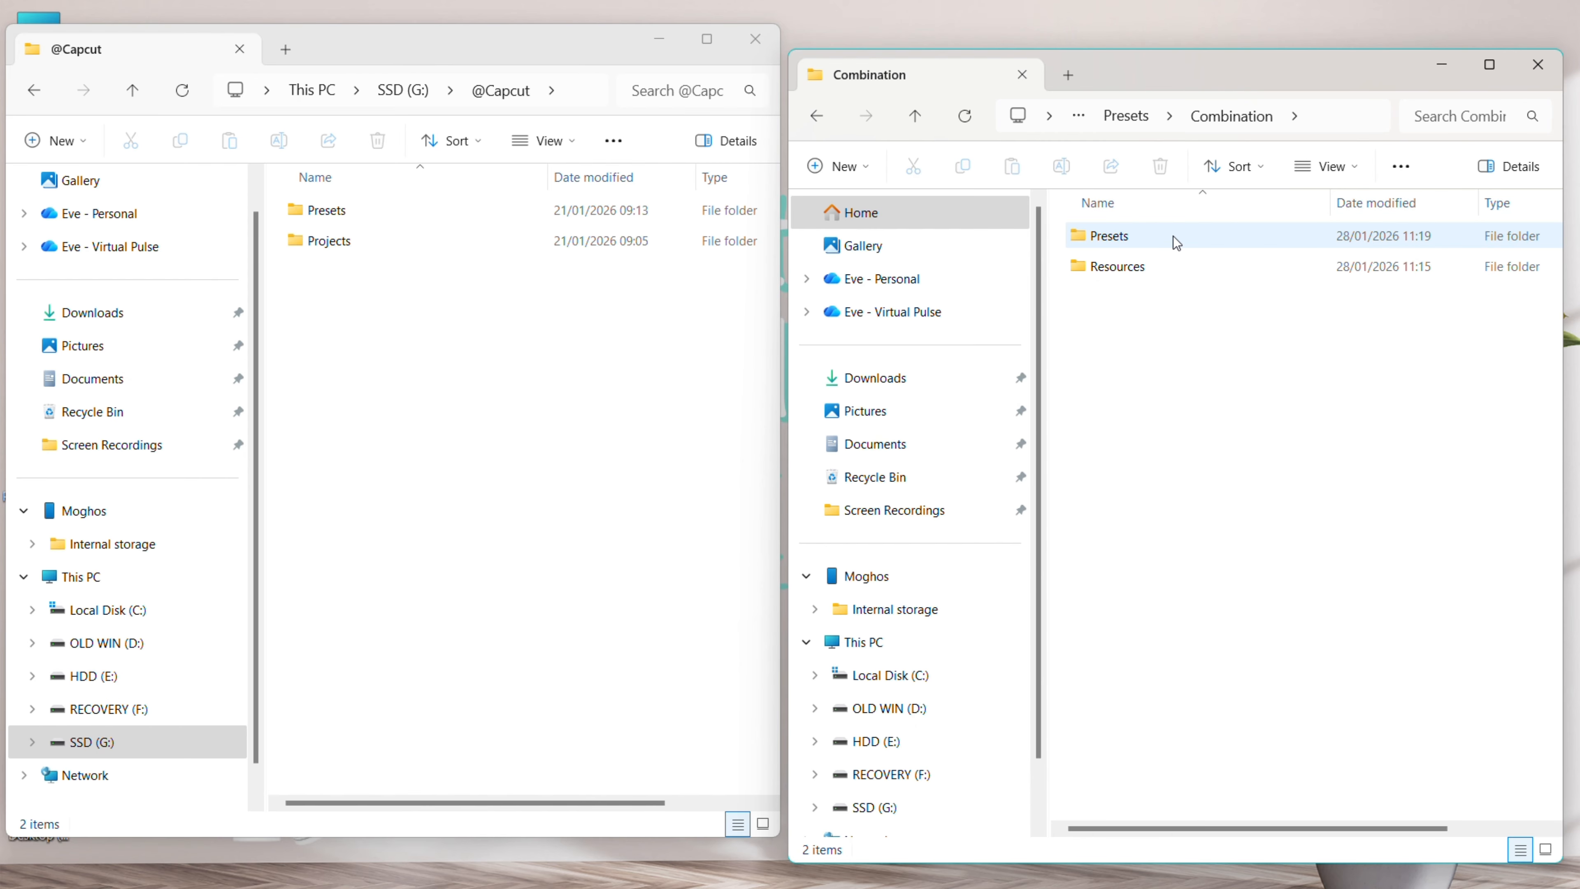
pyautogui.doubleClick(1170, 236)
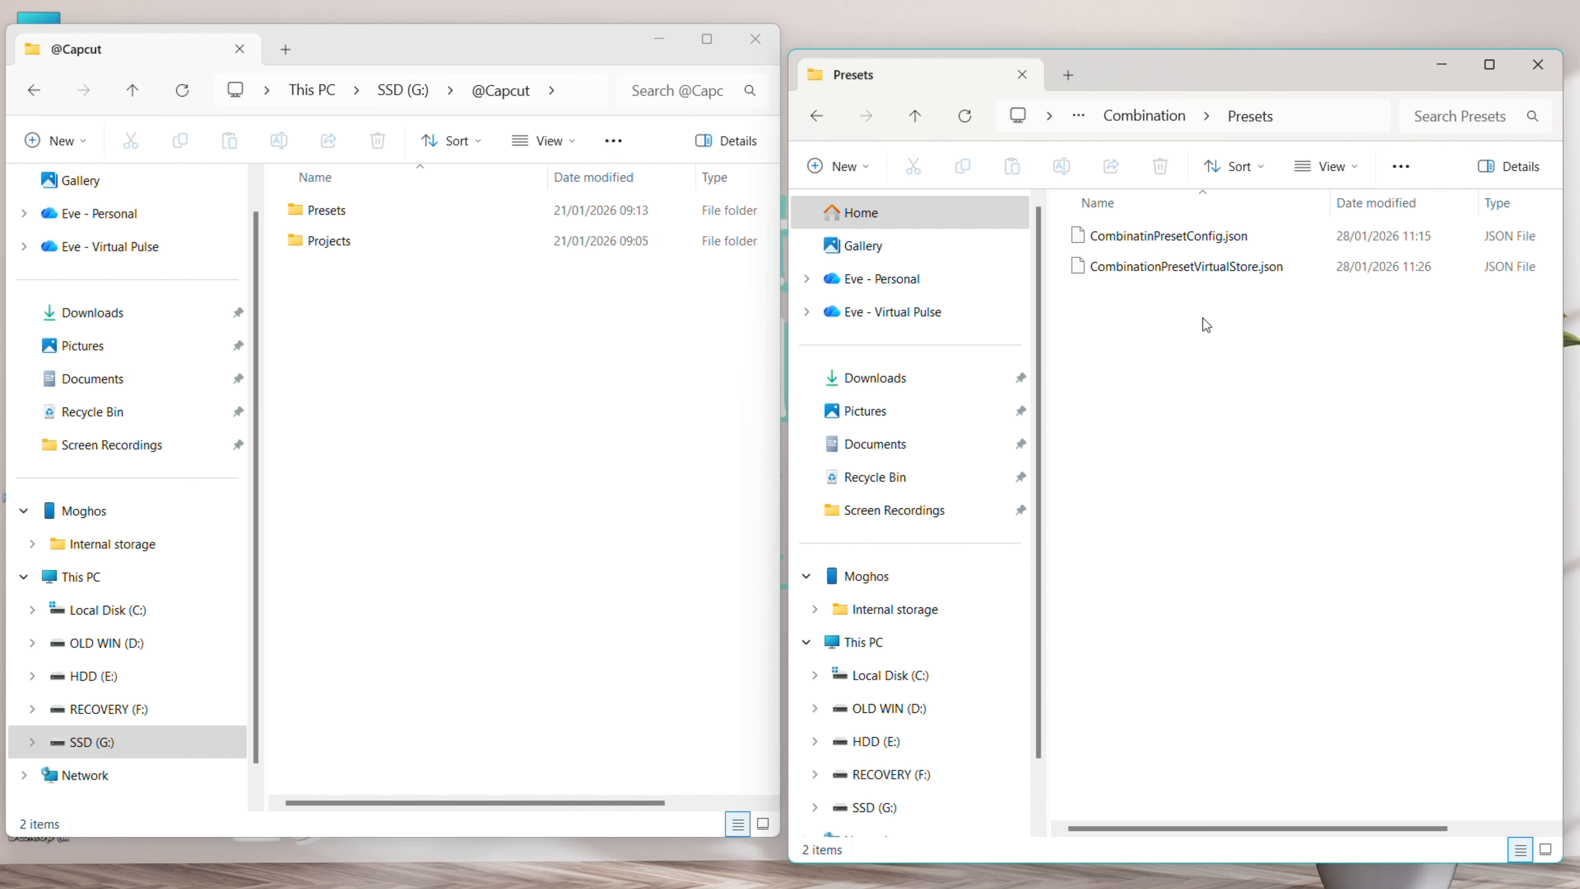
# In the backup window, open Presets\Combination\Presets showing My presets1–59
pyautogui.click(551, 330)
pyautogui.doubleClick(389, 222)
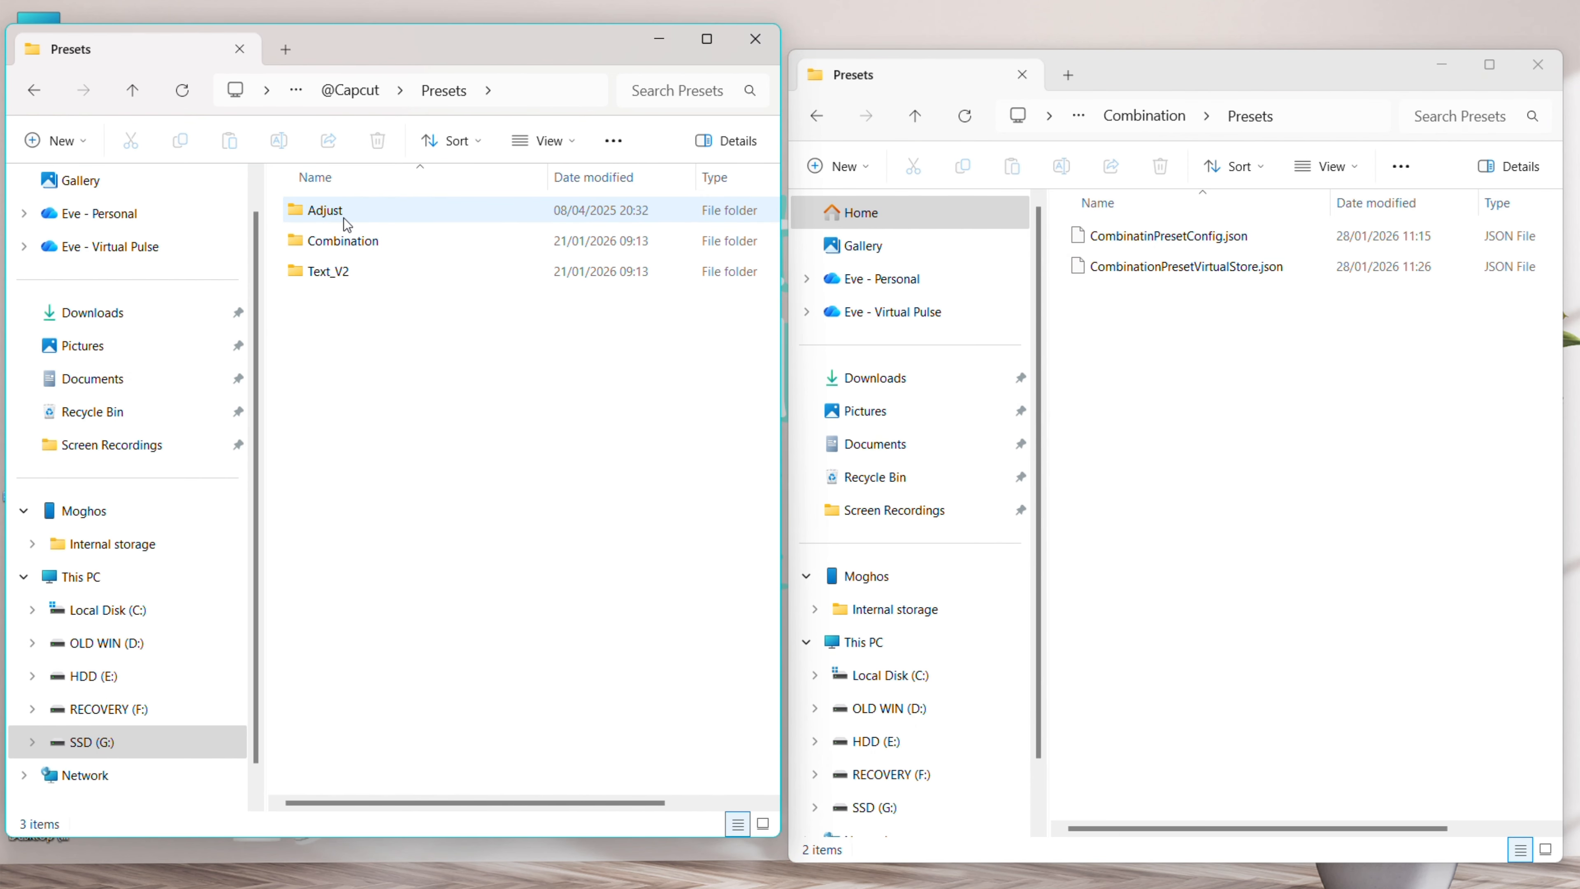
pyautogui.click(346, 242)
pyautogui.doubleClick(346, 242)
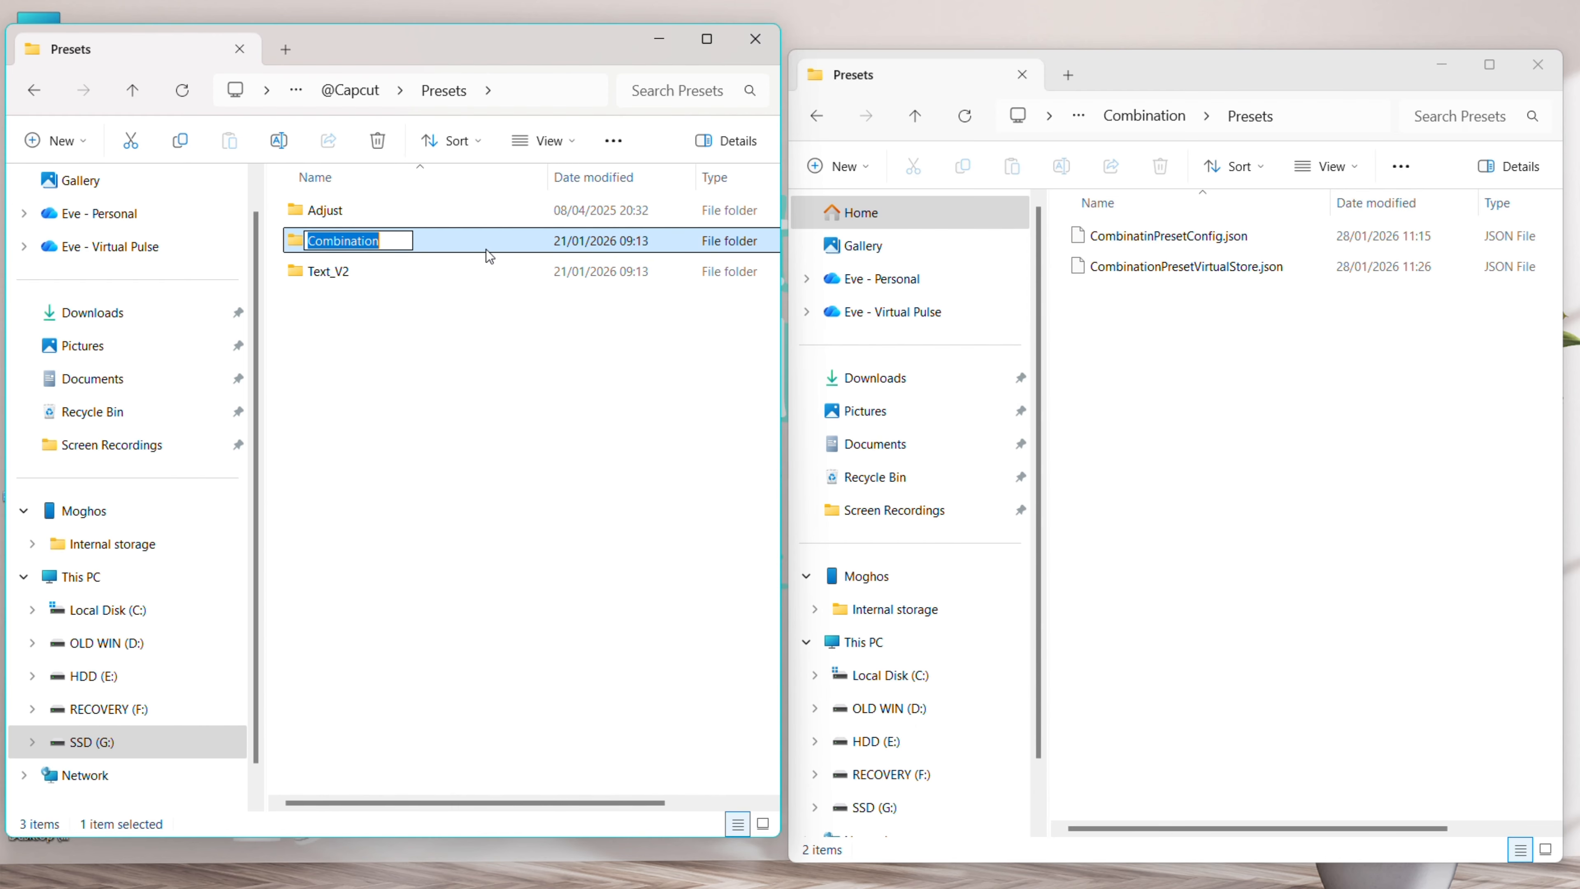
pyautogui.doubleClick(385, 225)
# Copy the 59 backup folders My presets1–59 into the AppData Combination Presets folder
pyautogui.click(361, 224)
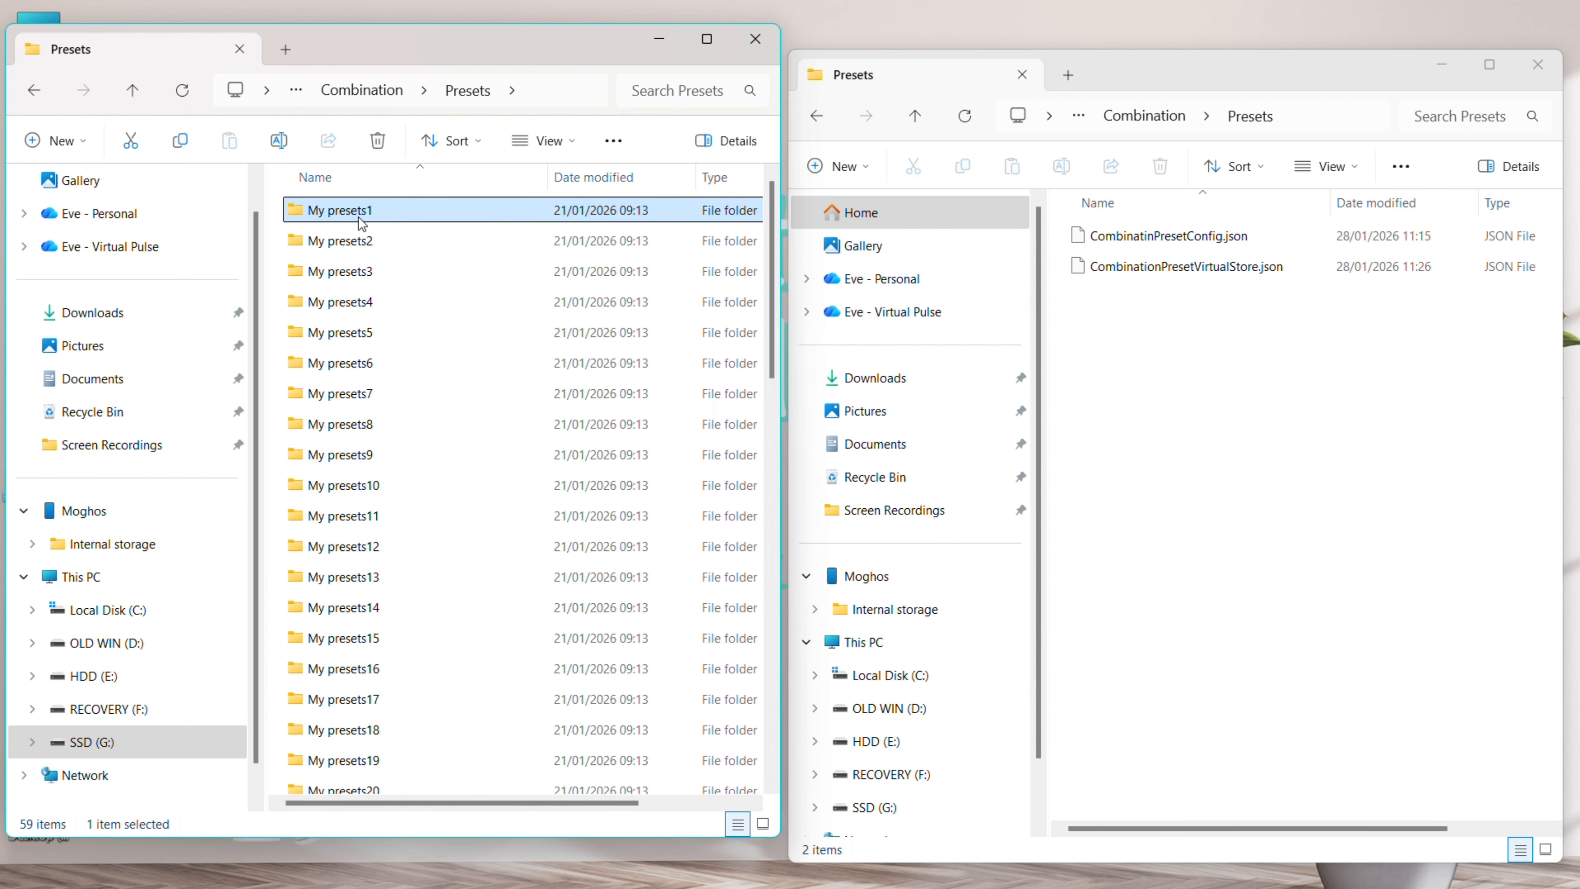
pyautogui.hotkey('ctrl', 'a')
pyautogui.scroll(-13, 434, 296)
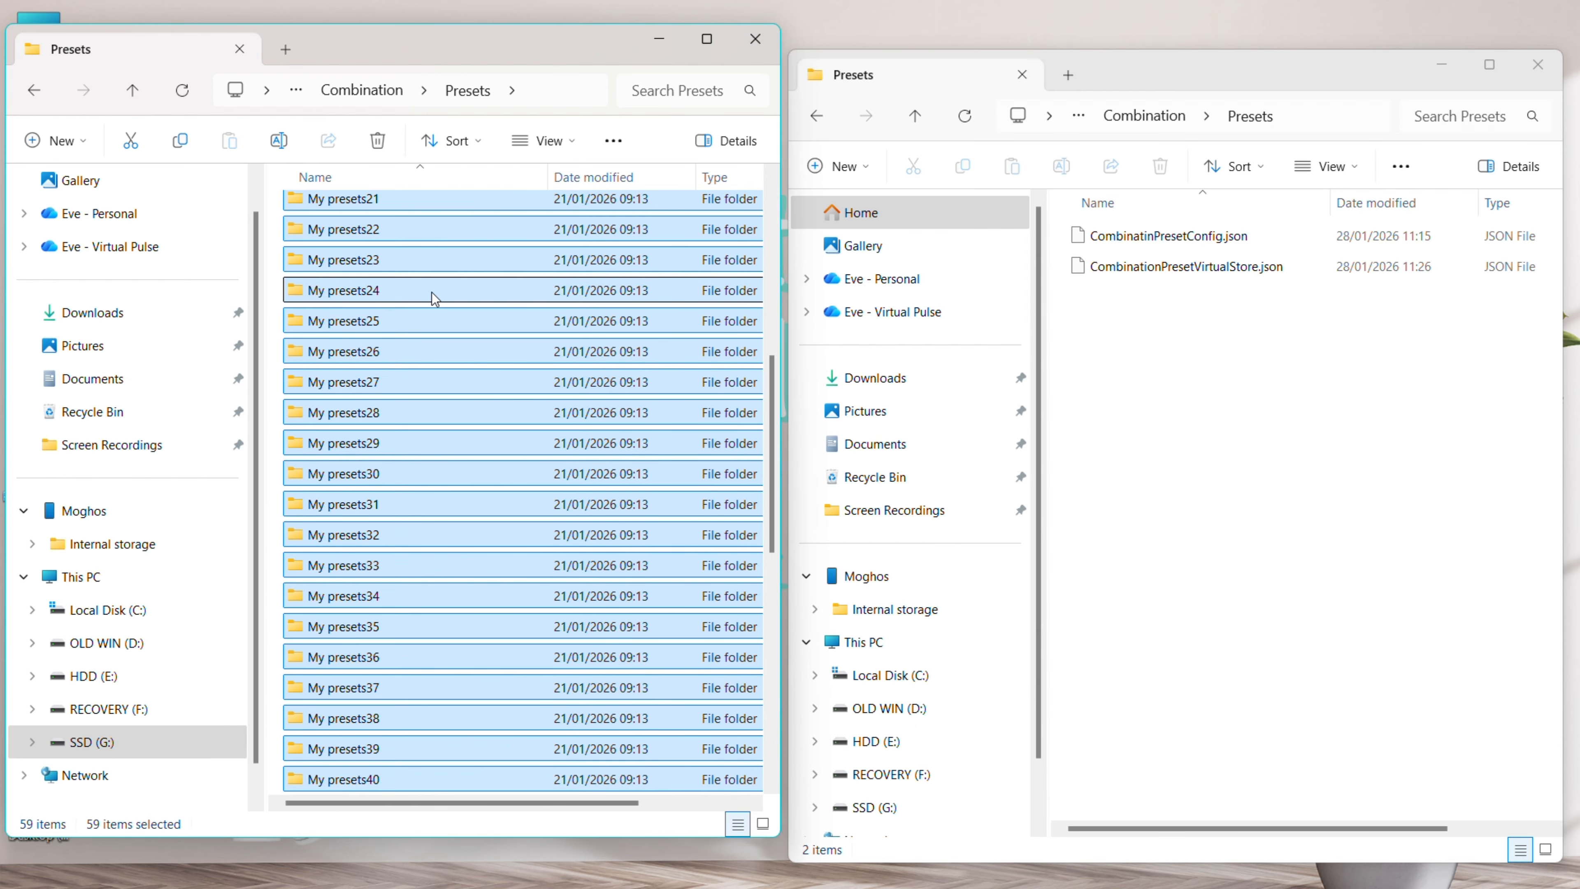
pyautogui.scroll(13, 420, 346)
pyautogui.scroll(-13, 421, 349)
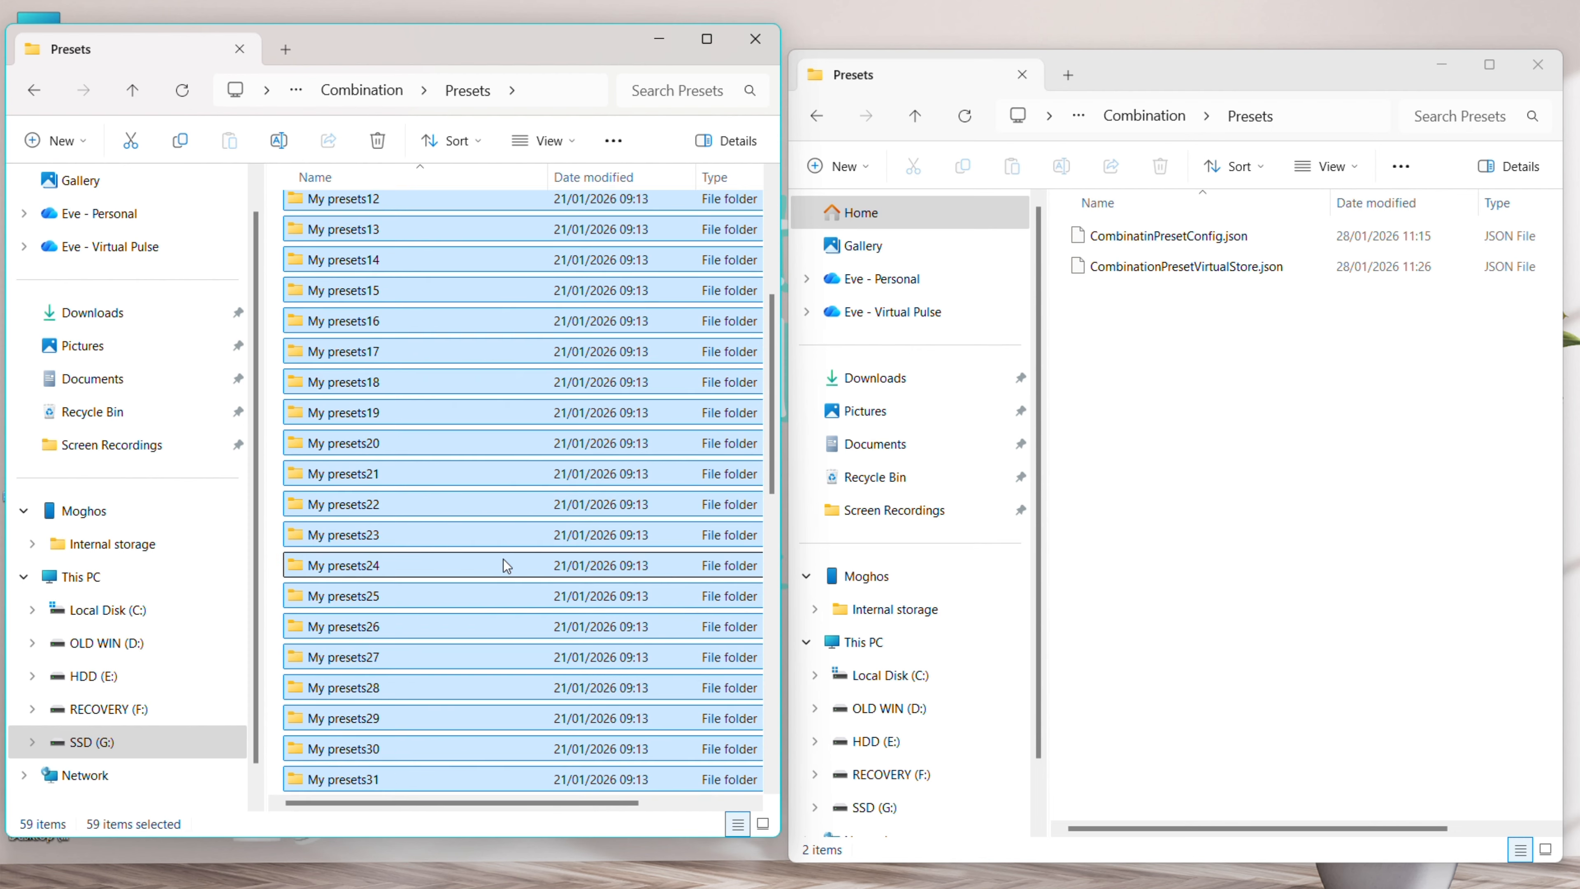
pyautogui.click(689, 721)
pyautogui.hotkey('shift', 'Up')
pyautogui.hotkey('shift', 'Up')
pyautogui.hotkey('shift', 'Up')
pyautogui.hotkey('shift', 'Up')
pyautogui.hotkey('shift', 'Up')
pyautogui.hotkey('shift', 'Up')
pyautogui.hotkey('shift', 'Up')
pyautogui.hotkey('shift', 'Up')
pyautogui.hotkey('shift', 'Up')
pyautogui.hotkey('shift', 'Up')
pyautogui.hotkey('shift', 'Up')
pyautogui.hotkey('shift', 'Up')
pyautogui.hotkey('shift', 'Up')
pyautogui.hotkey('shift', 'Up')
pyautogui.hotkey('shift', 'Up')
pyautogui.hotkey('shift', 'Up')
pyautogui.hotkey('shift', 'Up')
pyautogui.hotkey('shift', 'Up')
pyautogui.hotkey('shift', 'Up')
pyautogui.hotkey('shift', 'Up')
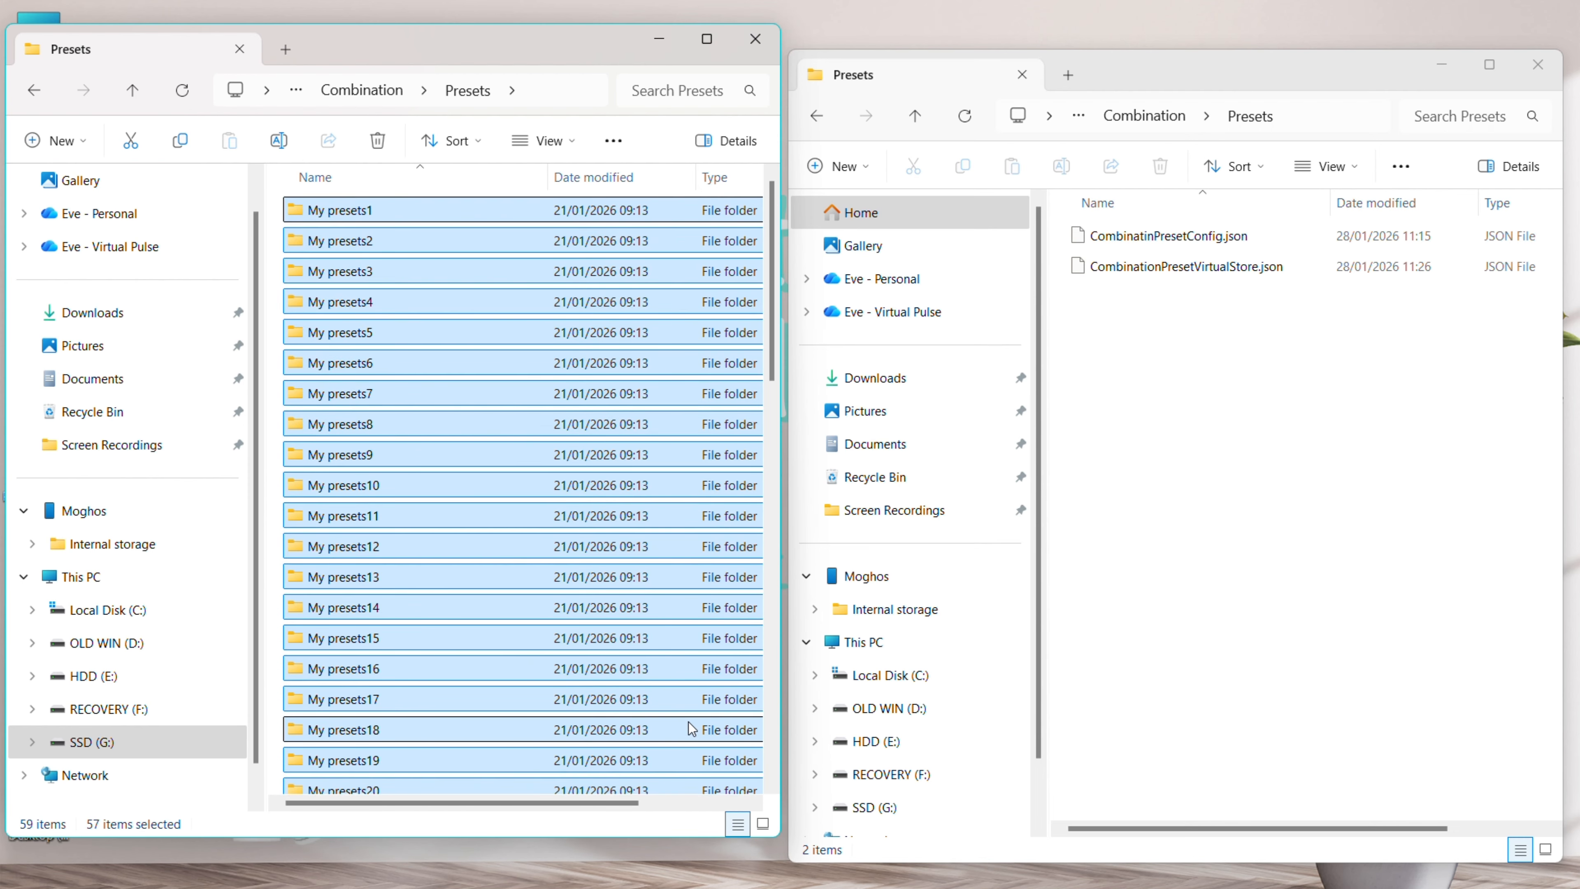
pyautogui.hotkey('shift', 'Up')
pyautogui.rightClick(437, 245)
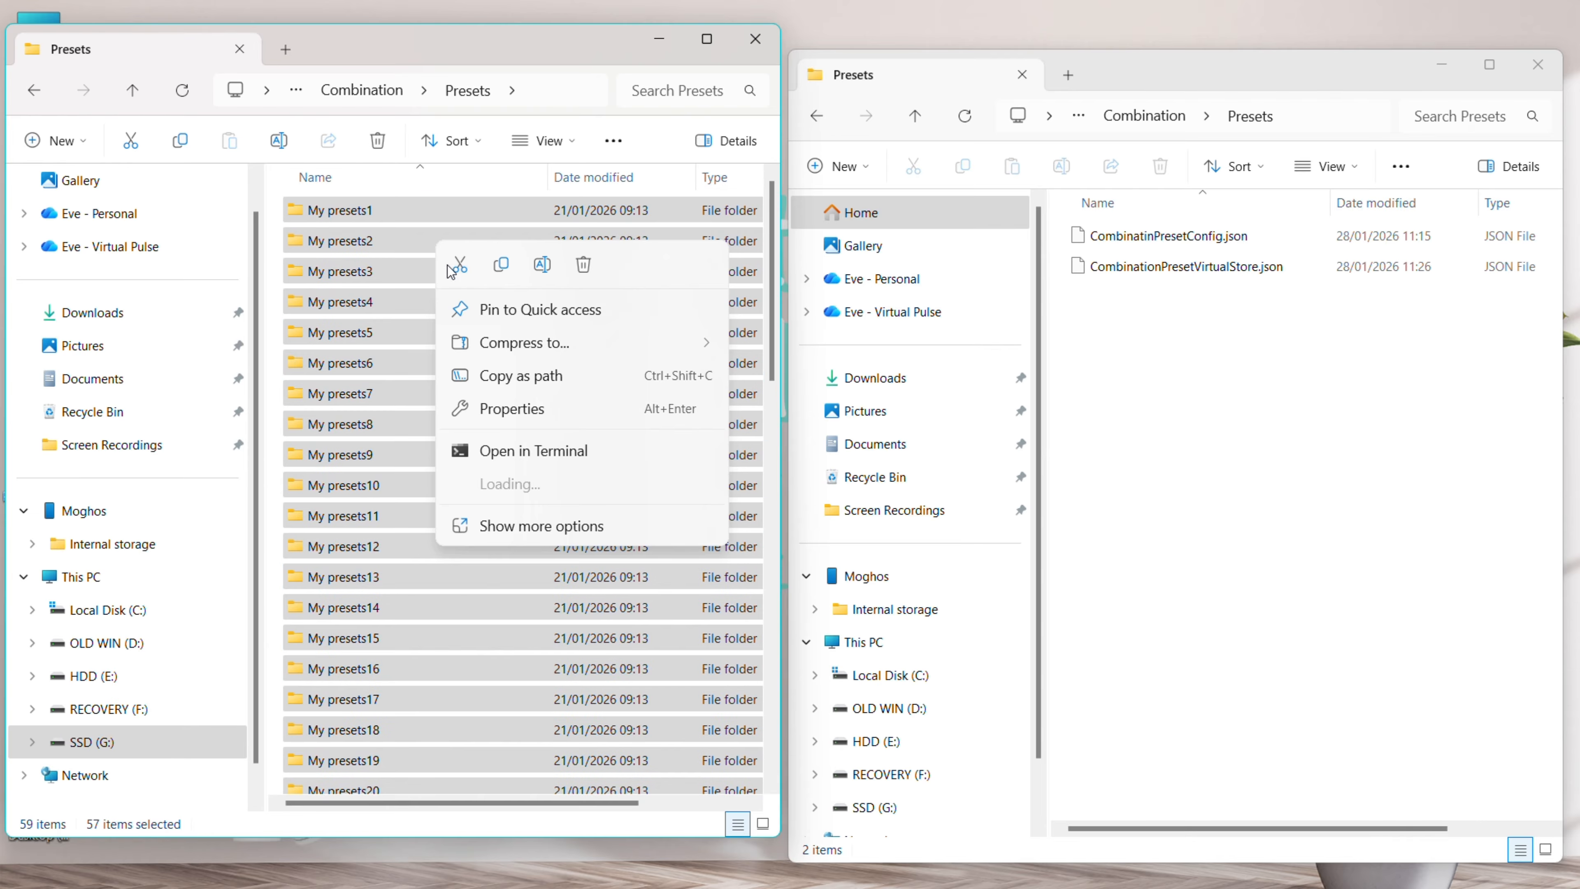
pyautogui.click(503, 269)
pyautogui.click(1228, 333)
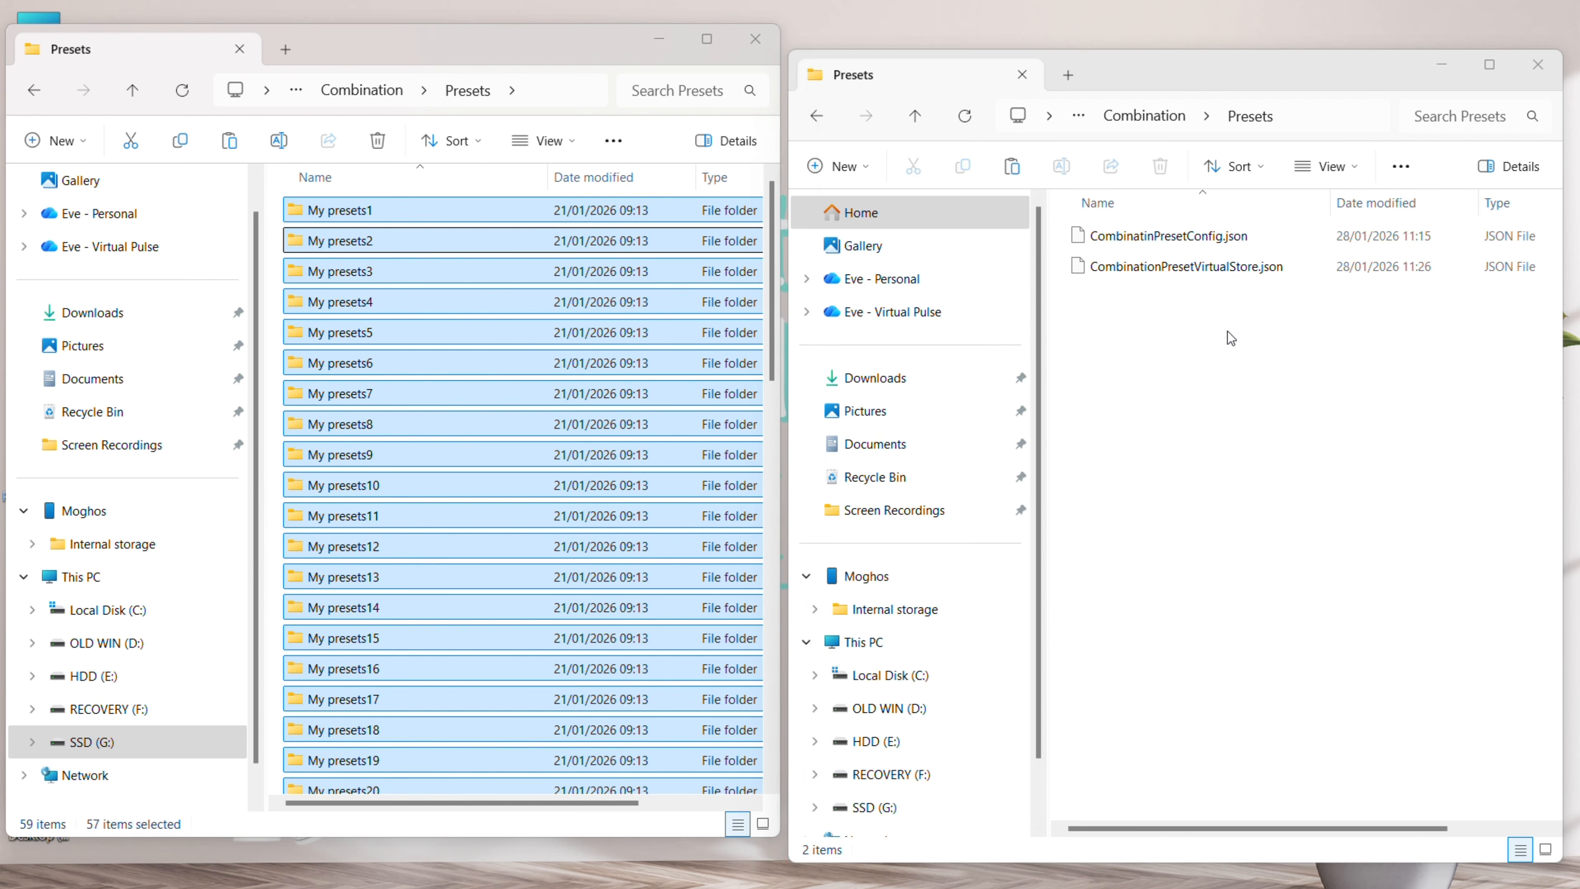
pyautogui.hotkey('ctrl', 'v')
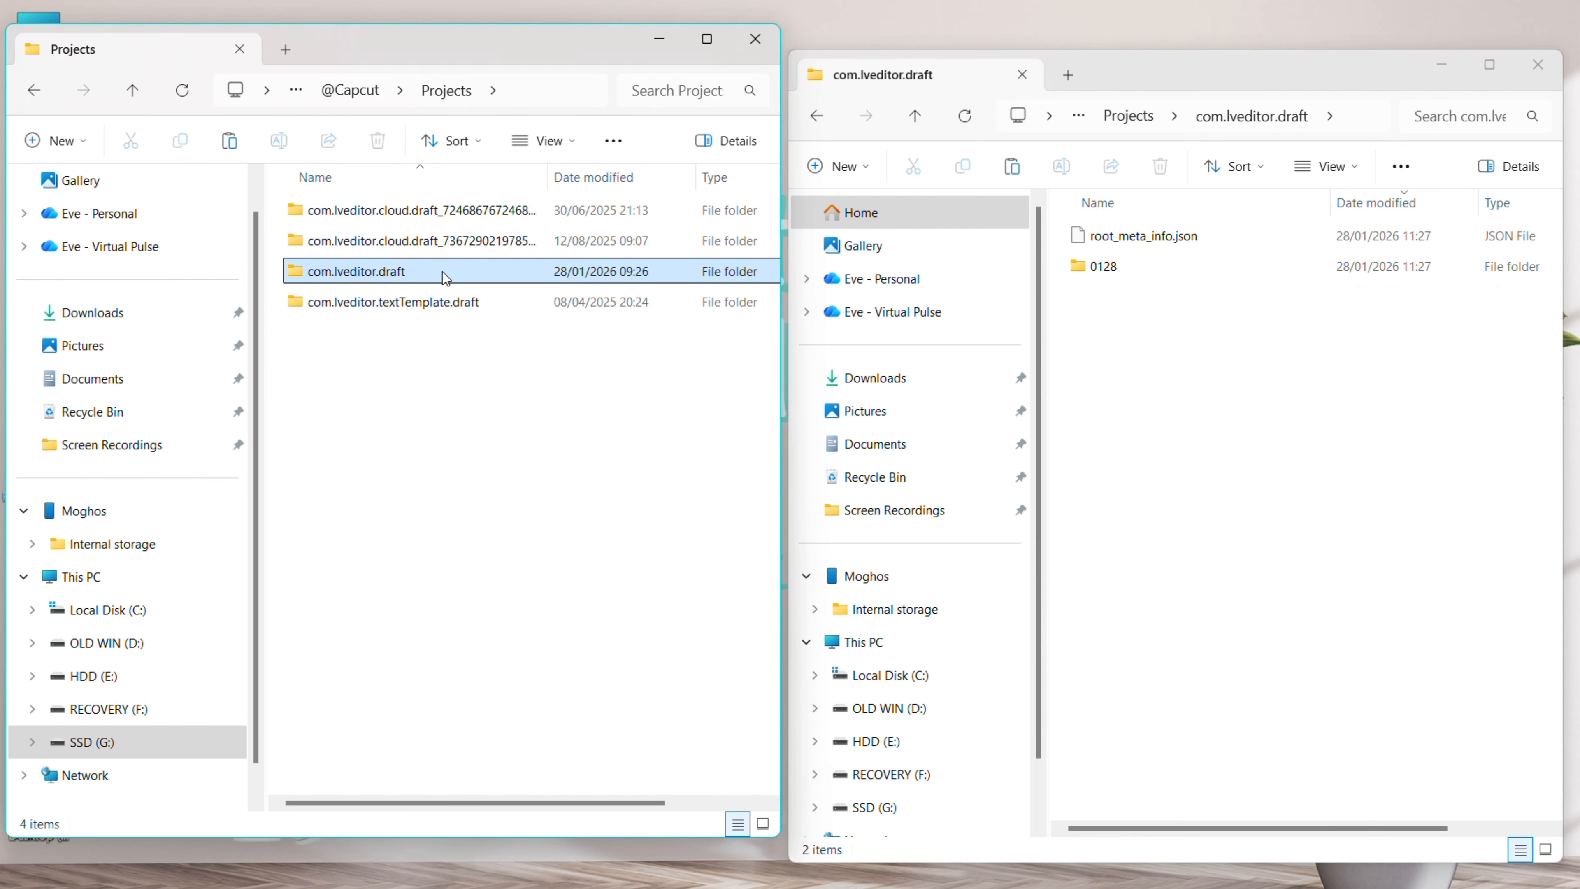
# Copy all items from the backup's com.lveditor.draft into the AppData com.lveditor.draft folder
pyautogui.doubleClick(441, 272)
pyautogui.hotkey('ctrl', 'a')
pyautogui.rightClick(458, 247)
pyautogui.click(539, 268)
pyautogui.click(1182, 367)
pyautogui.hotkey('ctrl', 'v')
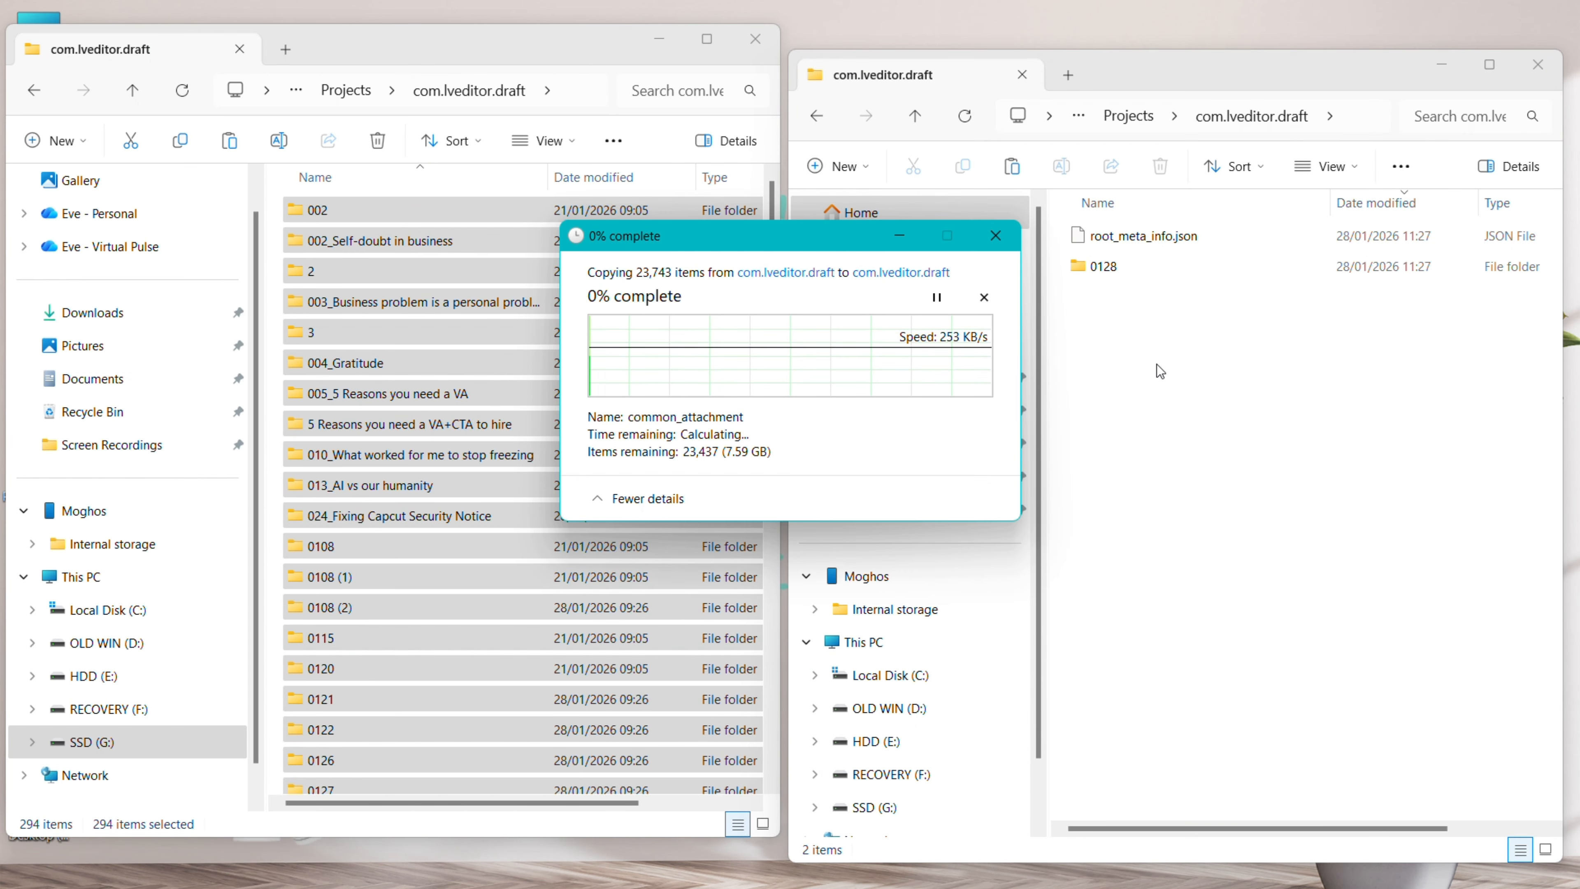